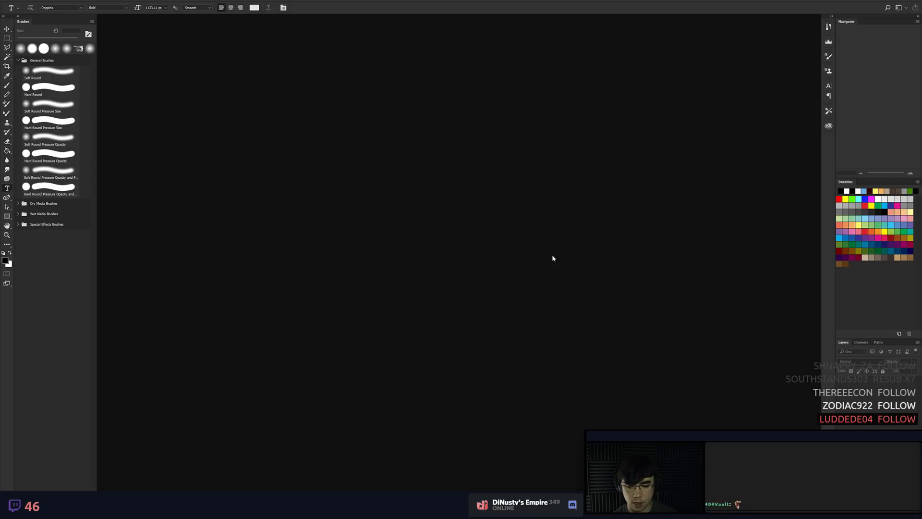
Create a new document and paste the copied brick wall photo into it.
key("alt+Tab")
left_click_drag(472, 83, 921, 72)
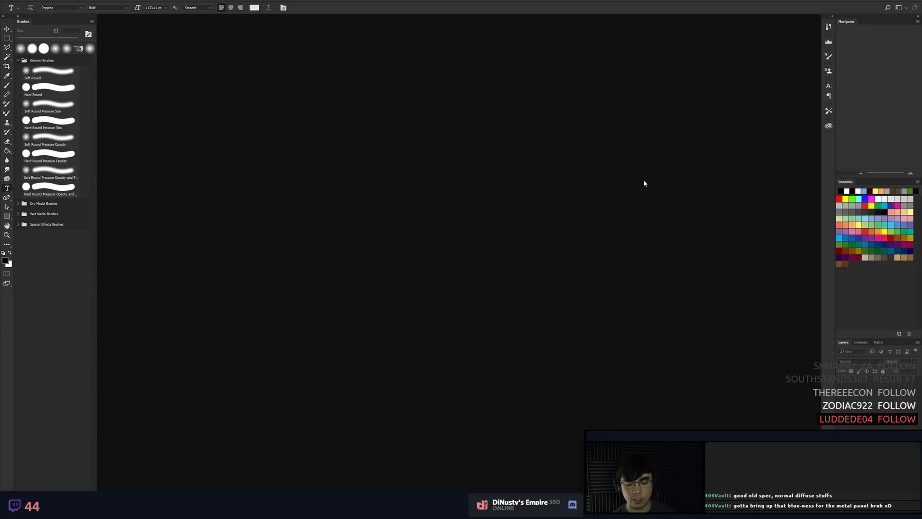
key("ctrl+n")
key("Return")
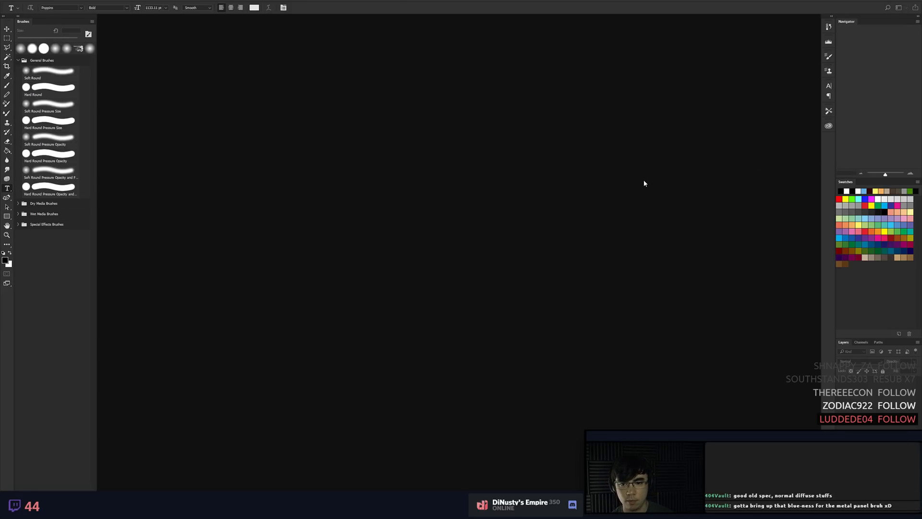
key("ctrl+v")
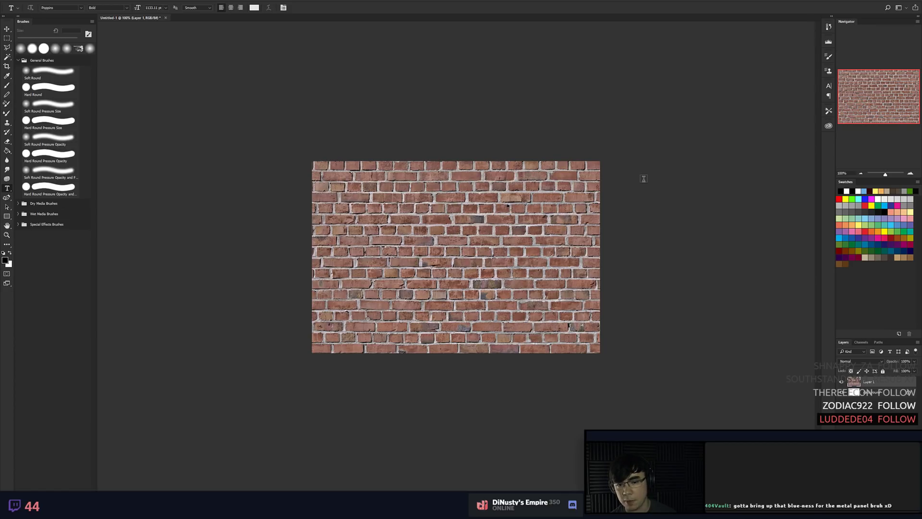
key("ctrl+plus")
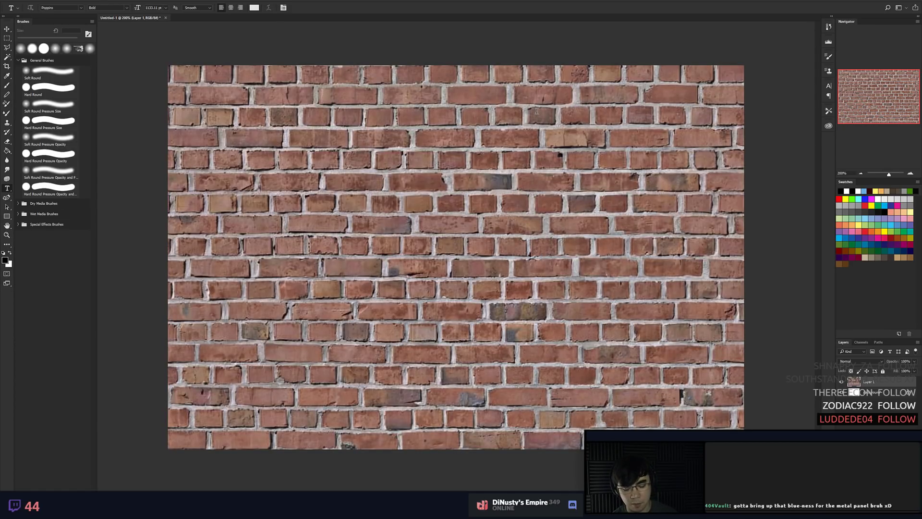
key("m")
key("ctrl+plus")
key("ctrl+plus")
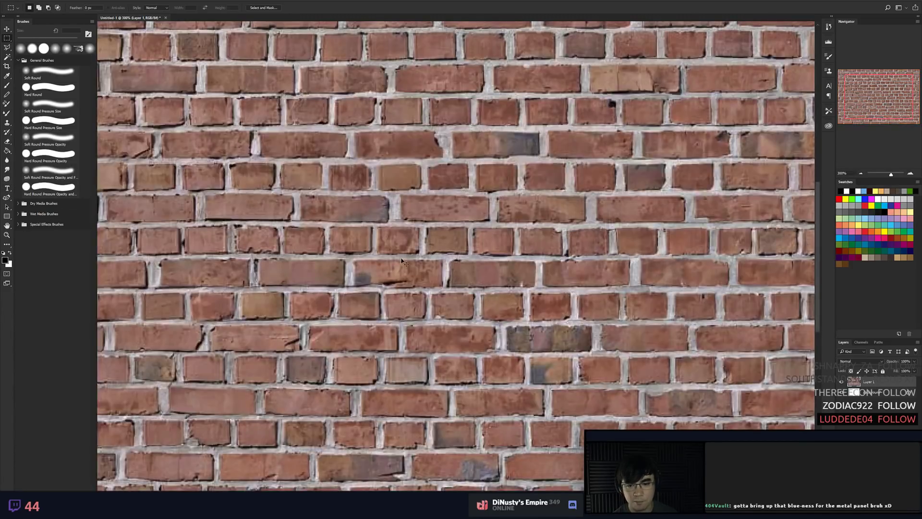
key("ctrl+minus")
key("ctrl+minus")
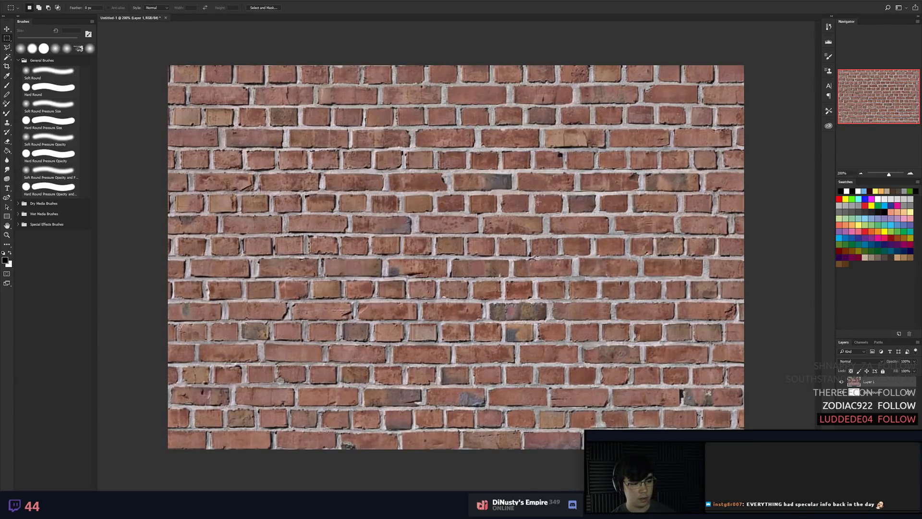
Create a second new document and paste the darker red brick photo into it.
key("ctrl+n")
key("Return")
key("ctrl+v")
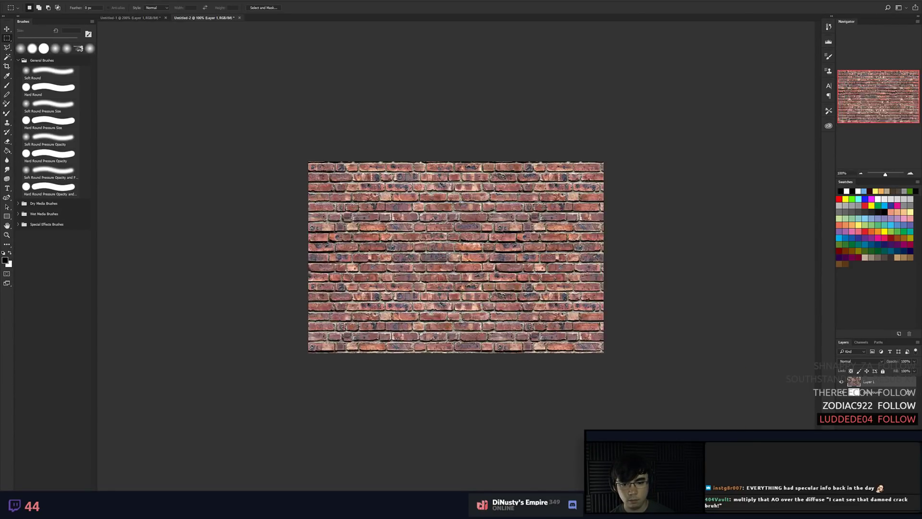
key("ctrl+plus")
key("ctrl+plus")
key("ctrl+minus")
key("ctrl+minus")
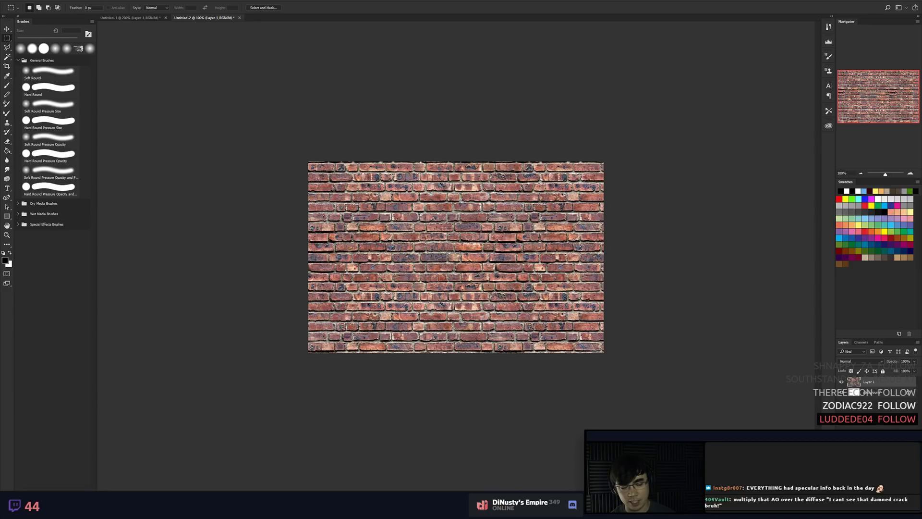
key("ctrl+plus")
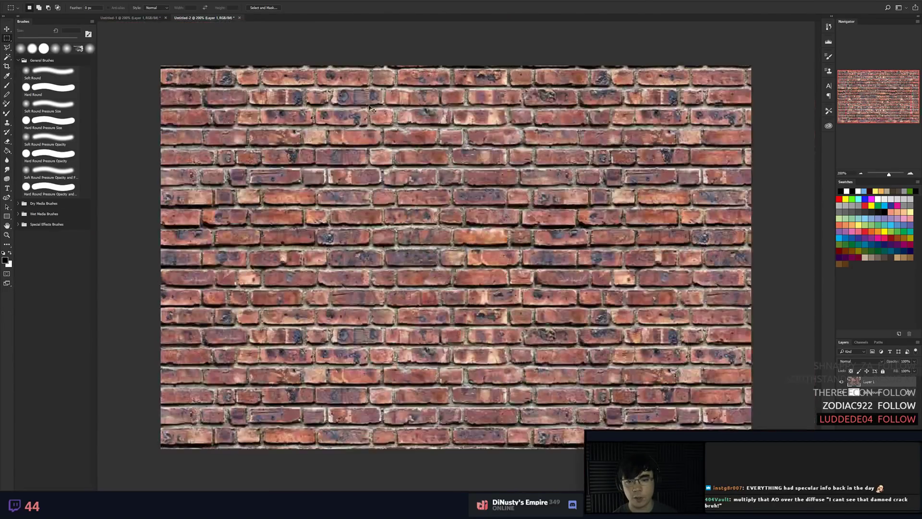
Duplicate the darker brick photo's layer.
left_click(150, 1)
left_click(124, 1)
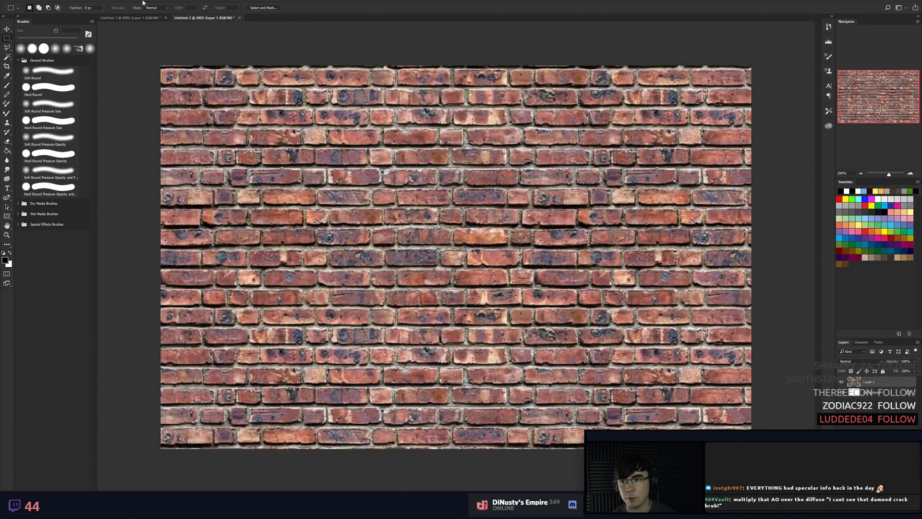
double_click(888, 383)
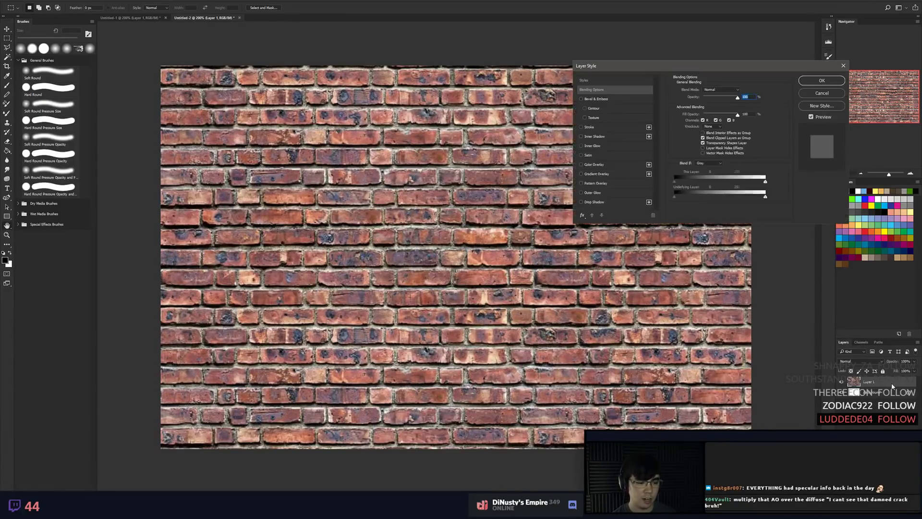
key("Escape")
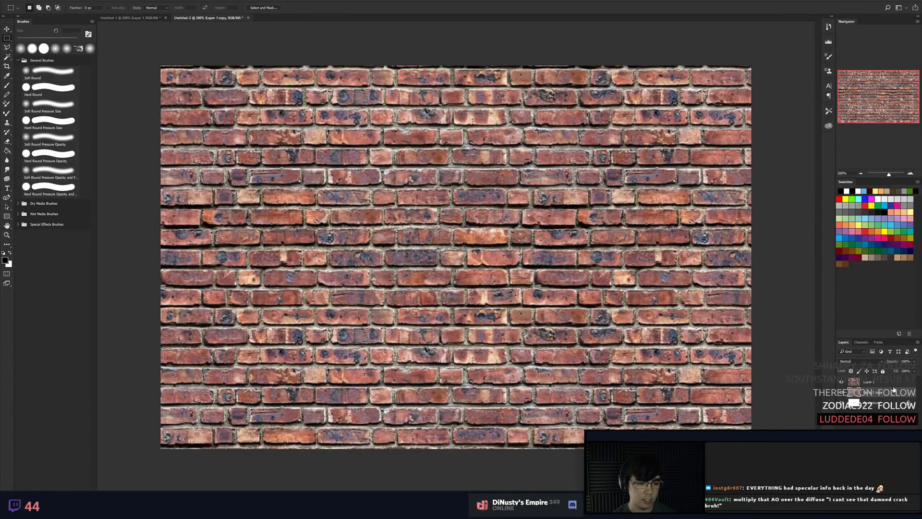
Apply a High Pass filter with a 0.4-pixel radius to the upper brick layer.
left_click(113, 1)
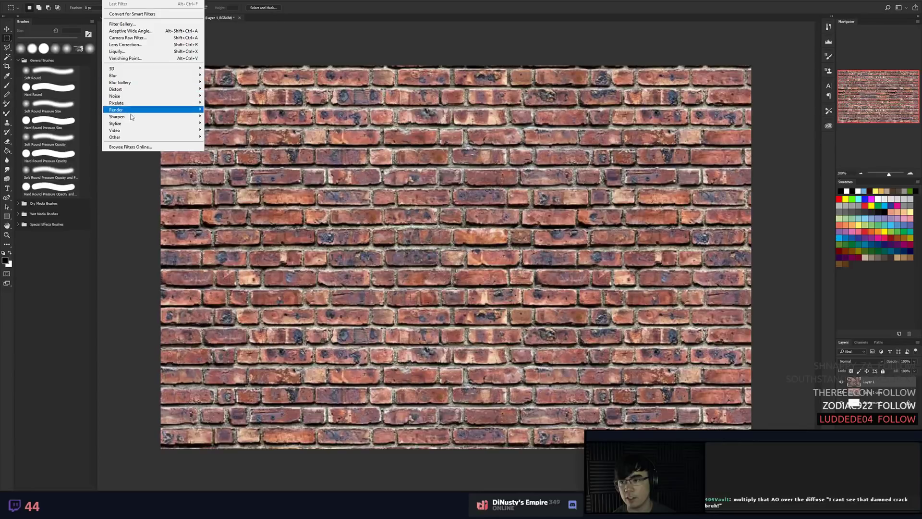
mouse_move(142, 117)
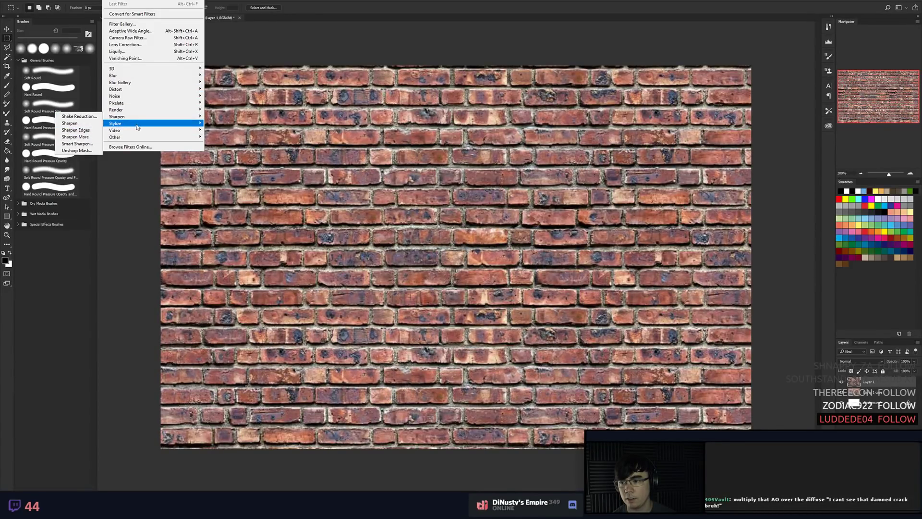
mouse_move(131, 137)
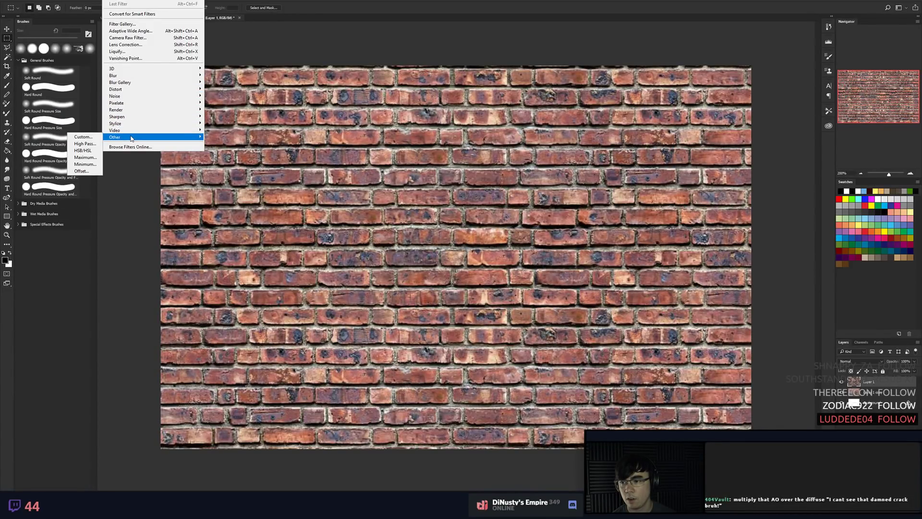
left_click(84, 143)
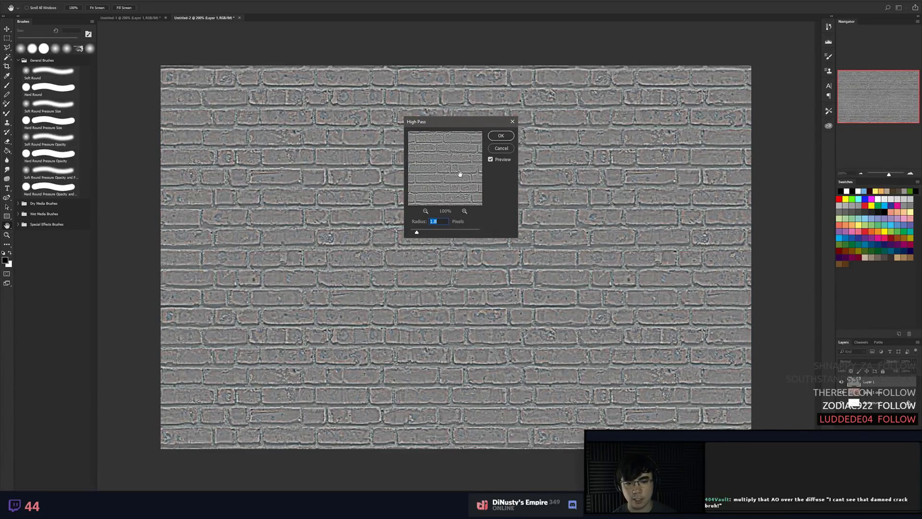
key("ctrl+plus")
mouse_move(422, 231)
left_mouse_down()
mouse_move(437, 233)
mouse_move(412, 234)
left_mouse_up()
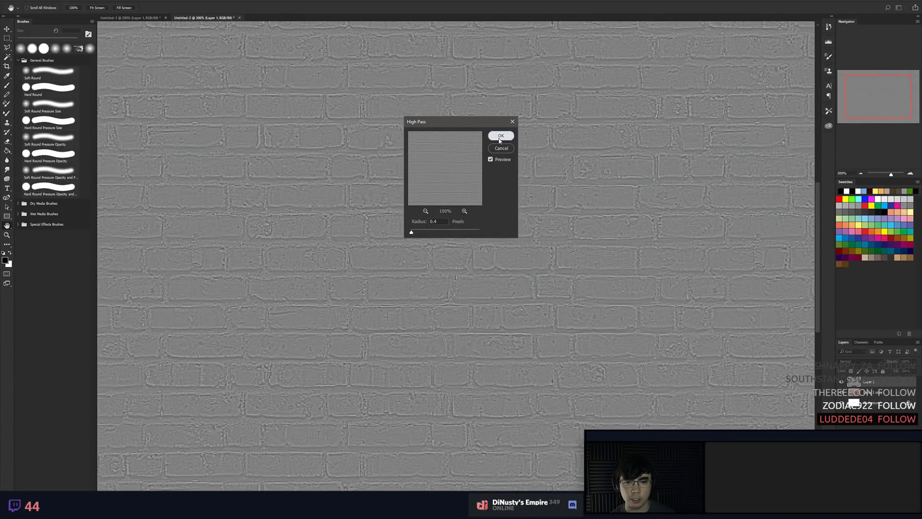
left_click(501, 136)
Set the High Pass layer's blend mode to Overlay so it sharpens the bricks beneath.
left_click(854, 363)
left_click(854, 364)
scroll(854, 364, "down", 7)
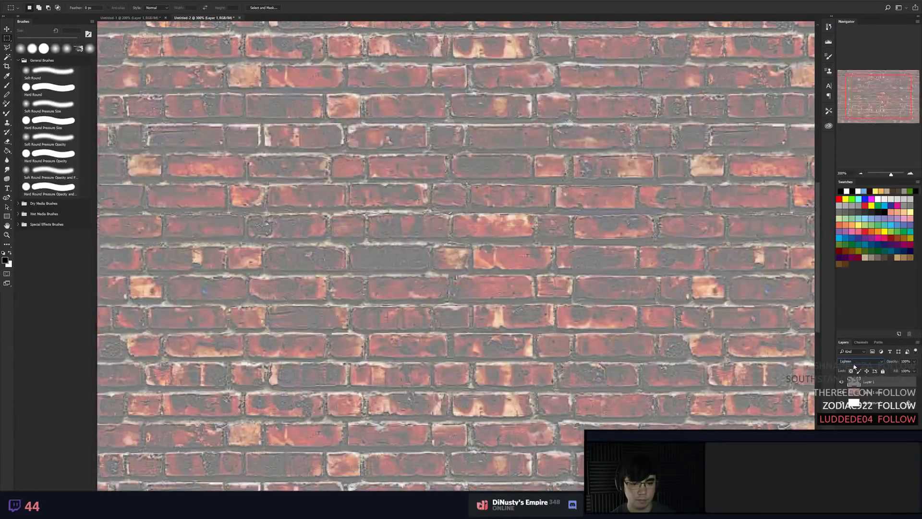
scroll(854, 363, "down", 2)
scroll(854, 366, "down", 4)
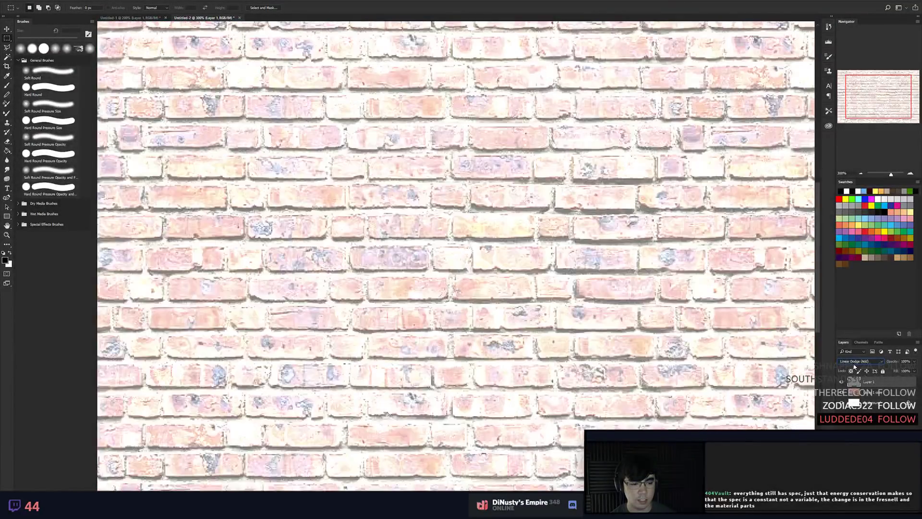
scroll(854, 366, "up", 1)
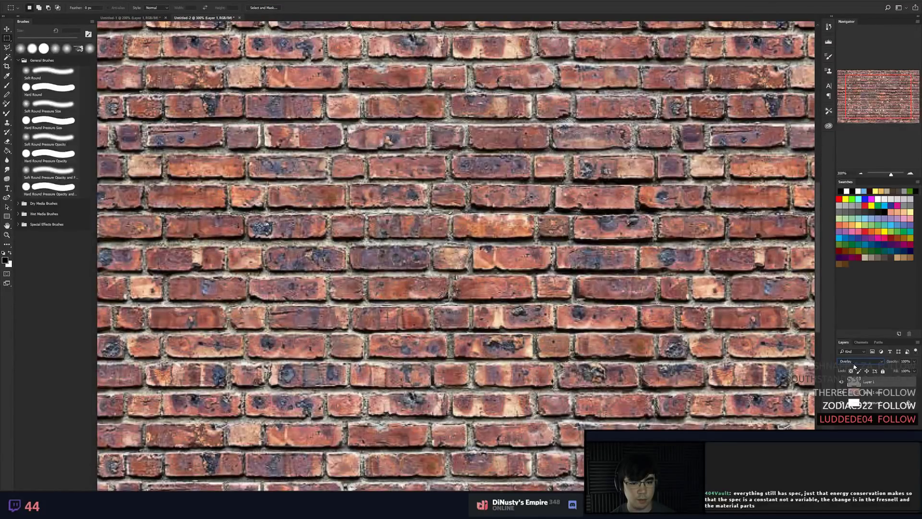
Compare the bricks with the High Pass layer hidden and shown at several magnifications.
key("ctrl+plus")
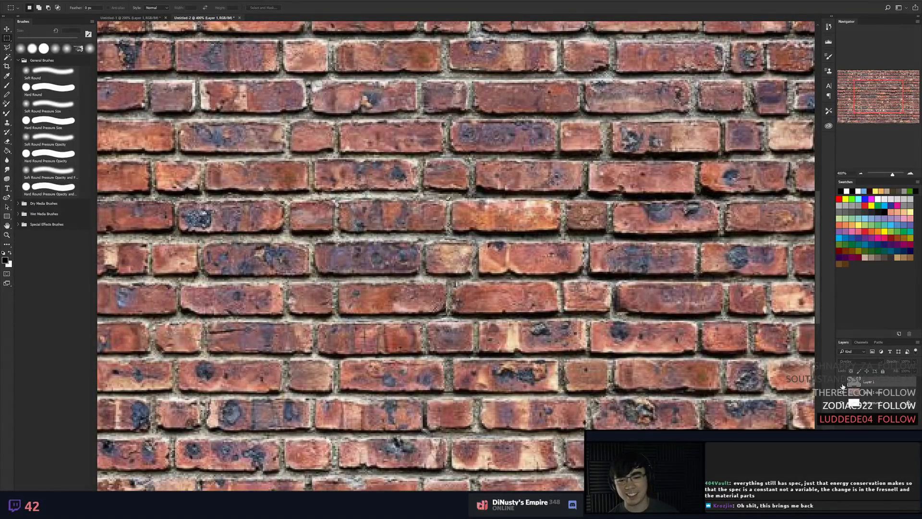
key("ctrl+minus")
key("ctrl+minus")
key("ctrl+minus")
key("ctrl+plus")
key("ctrl+plus")
key("ctrl+minus")
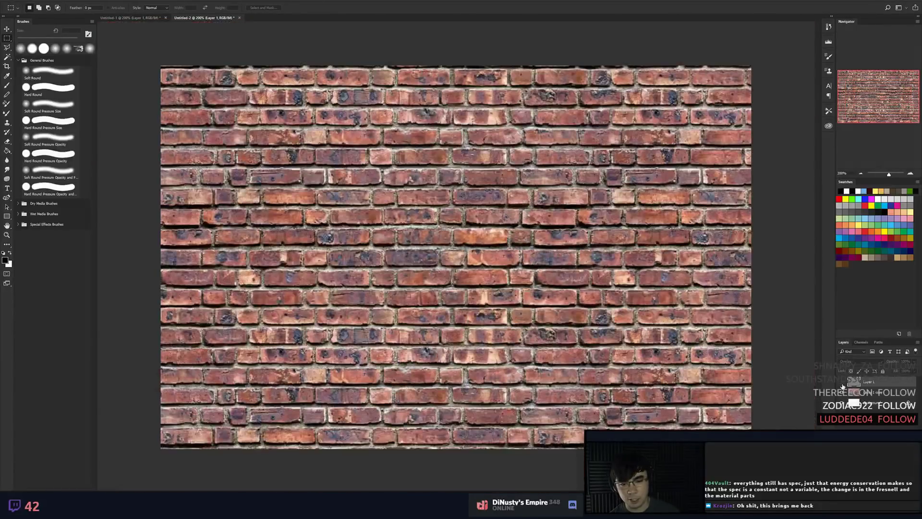
key("ctrl+plus")
key("ctrl+plus")
left_click(843, 386)
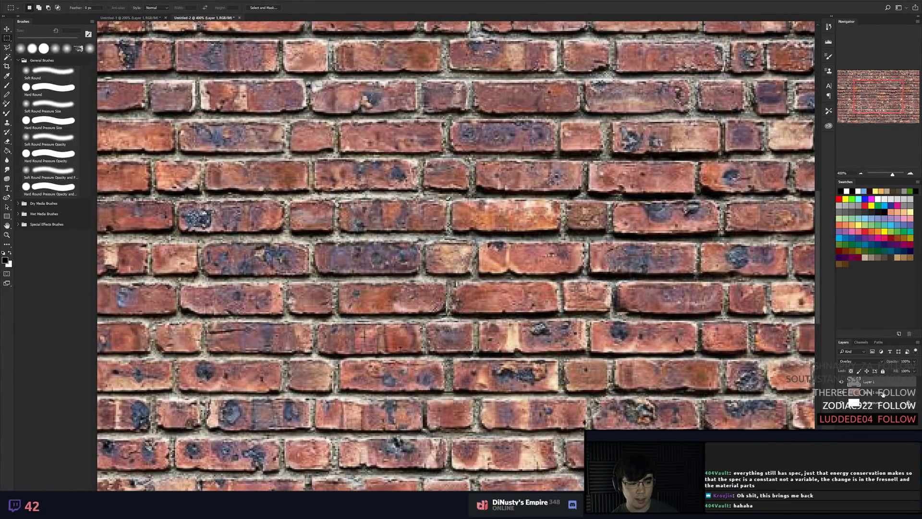
Merge the High Pass layer into the brick layer and copy the whole sharpened brick image.
key("ctrl+e")
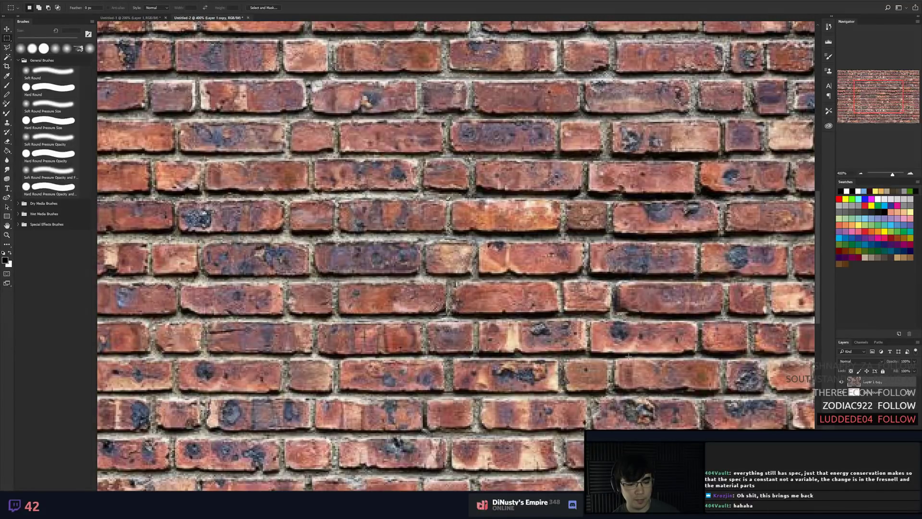
key("ctrl+minus")
key("ctrl+minus")
key("ctrl+minus")
key("ctrl+minus")
left_click_drag(281, 170, 606, 350)
key("ctrl+d")
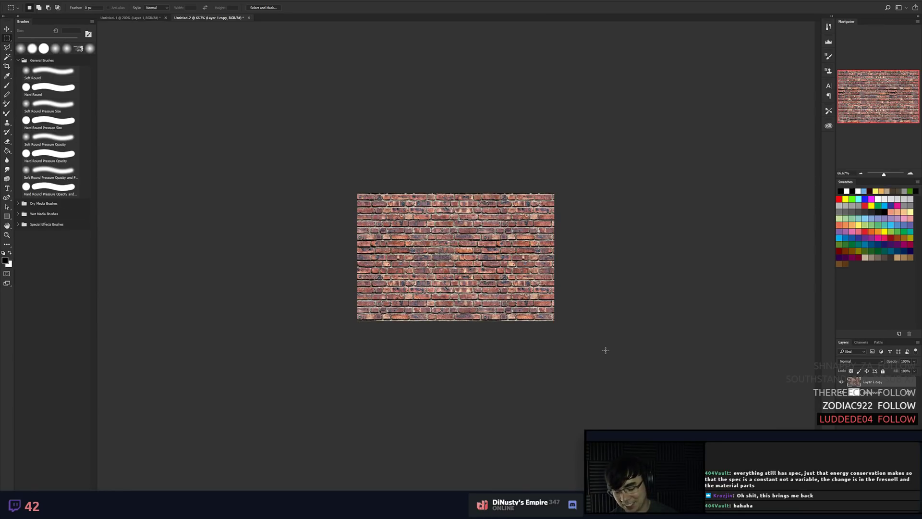
Create a 1024 by 1024 document, paste the sharpened bricks and align them to the canvas's upper-left corner.
key("ctrl+n")
key("Tab")
type("1024")
key("Tab")
type("1024")
key("Return")
key("ctrl+v")
left_click_drag(583, 301, 546, 214)
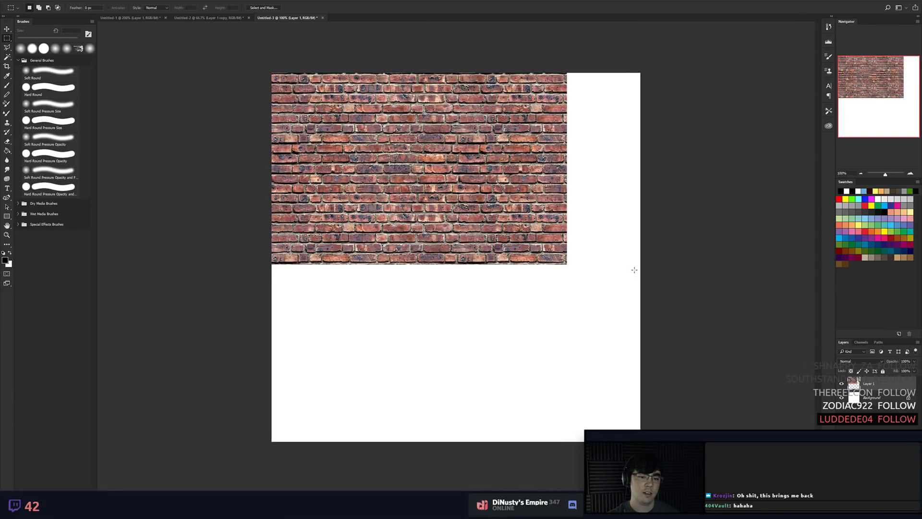
Move the brick layer inward and trim its bottom and top edges with an 18 px soft round eraser.
key("ctrl+plus")
key("ctrl+minus")
left_click_drag(509, 314, 568, 342)
key("e")
mouse_move(347, 285)
left_mouse_down()
mouse_move(336, 291)
mouse_move(747, 315)
left_mouse_up()
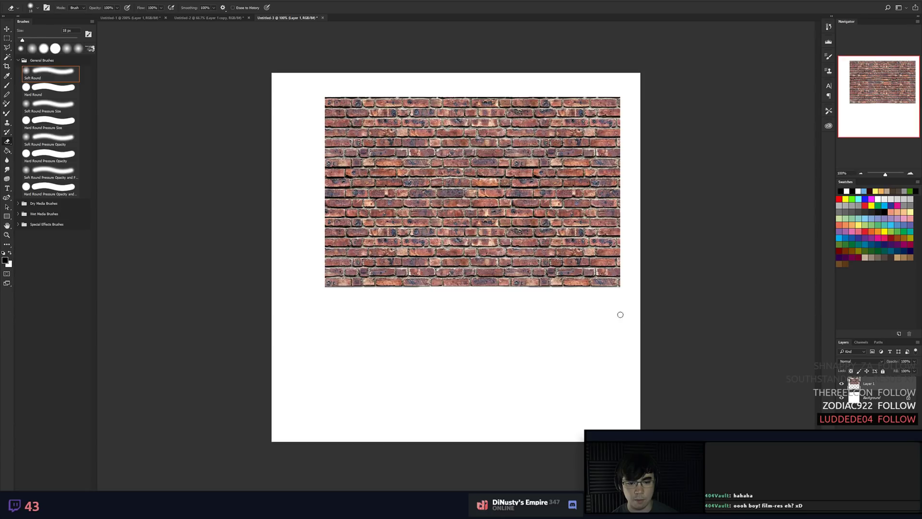
key("ctrl+plus")
key("ctrl+minus")
left_click_drag(565, 297, 544, 307)
mouse_move(301, 107)
left_mouse_down()
mouse_move(636, 109)
mouse_move(247, 117)
mouse_move(691, 109)
left_mouse_up()
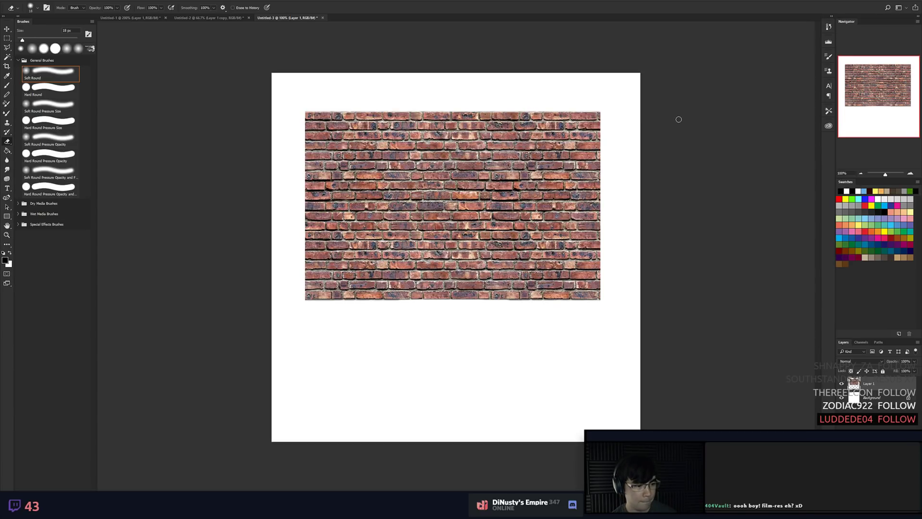
Move the trimmed brick layer back into the canvas's upper-left corner and nudge it flush with the edges.
left_click_drag(461, 200, 427, 161)
key("Up")
key("Up")
key("Up")
key("Up")
key("Up")
key("Up")
key("ctrl+Down")
key("ctrl+Down")
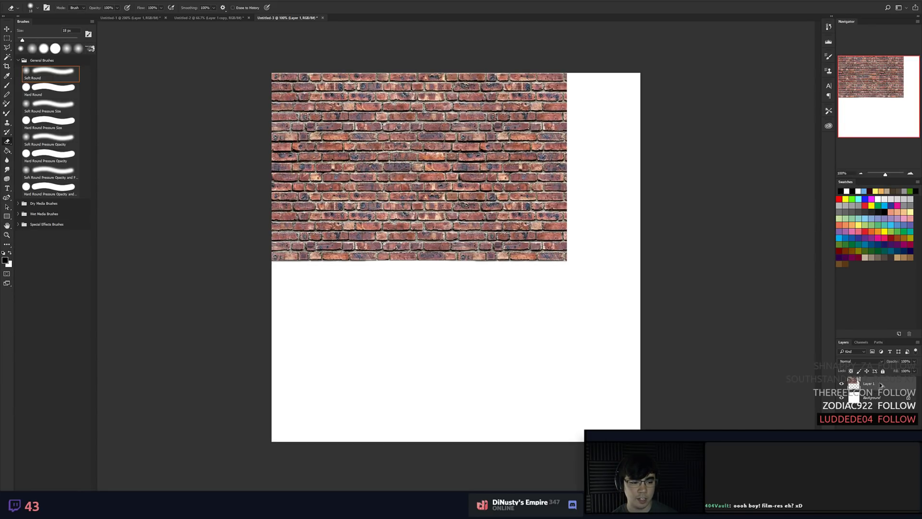
Duplicate the brick layer, place the copy directly below the original and shift it slightly right to offset the bricks.
key("ctrl+j")
left_click_drag(514, 171, 515, 352)
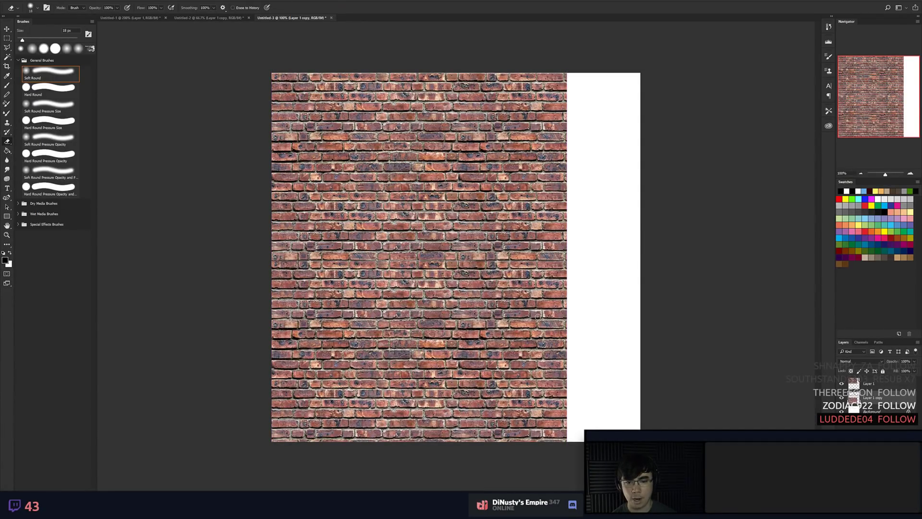
key("ctrl+plus")
key("ctrl+plus")
key("ctrl+minus")
key("ctrl+minus")
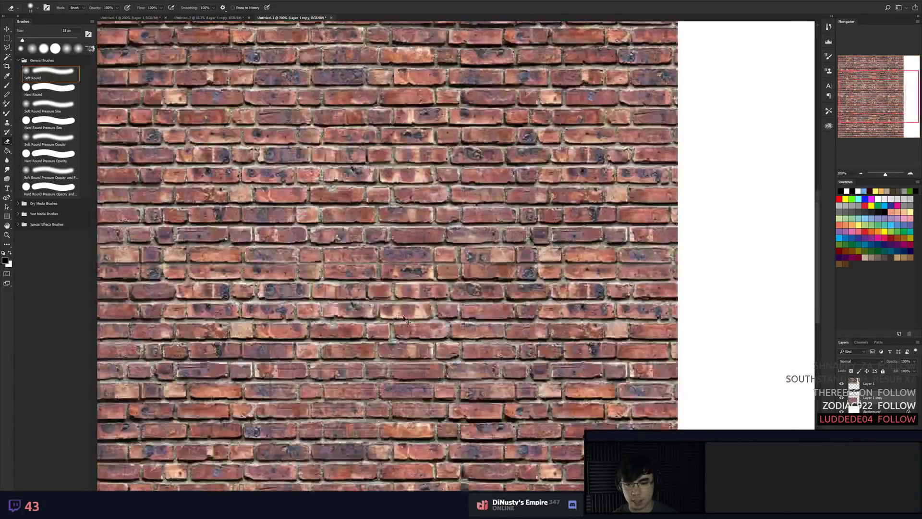
left_click_drag(456, 310, 471, 310)
Duplicate the upper brick layer and move the copy right to fill the rest of the upper row, overlapping the original's right edge.
left_click(885, 385)
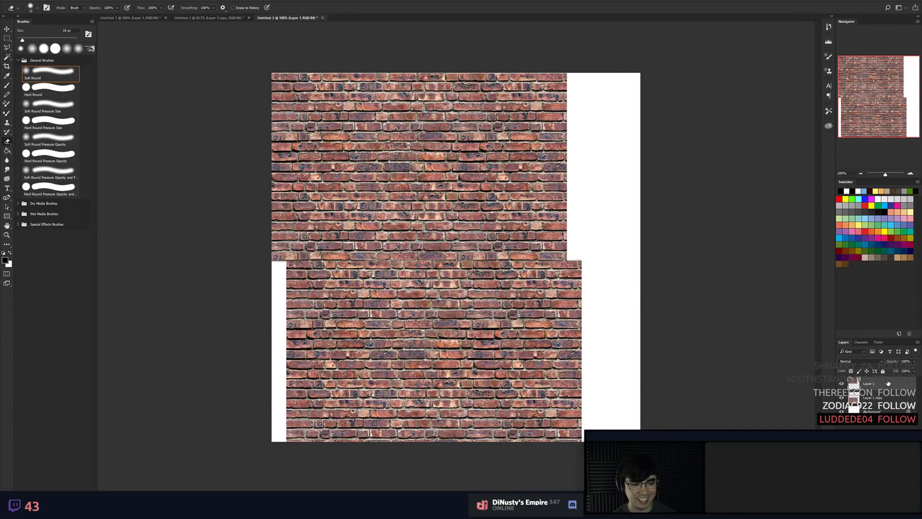
key("ctrl+j")
left_click_drag(456, 346, 751, 347)
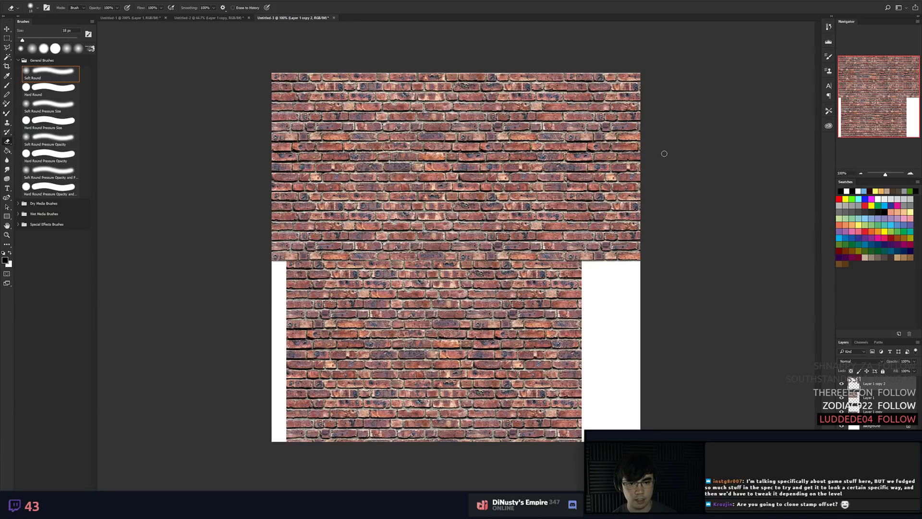
left_click_drag(702, 203, 673, 205)
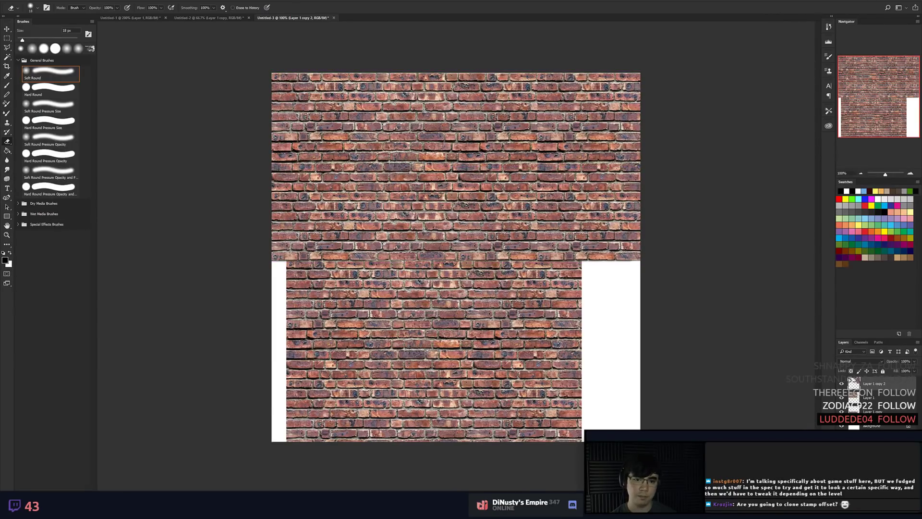
left_click_drag(886, 365, 887, 365)
left_click_drag(722, 289, 807, 288)
left_click_drag(811, 199, 576, 252)
left_click_drag(894, 364, 913, 364)
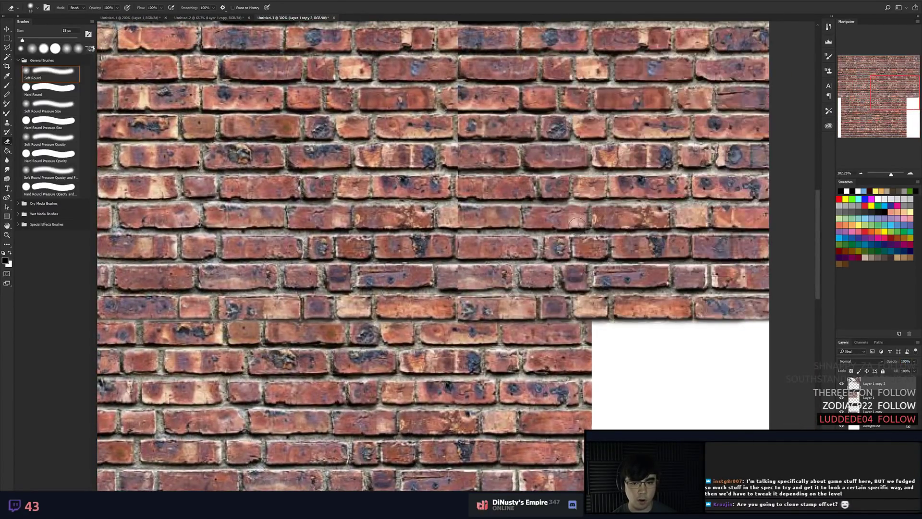
Shift the upper brick copy left over the original so the brick courses overlap more closely at the seam.
left_click_drag(497, 169, 428, 175)
key("ctrl+z")
key("ctrl+z")
key("ctrl+z")
left_click_drag(503, 208, 436, 210)
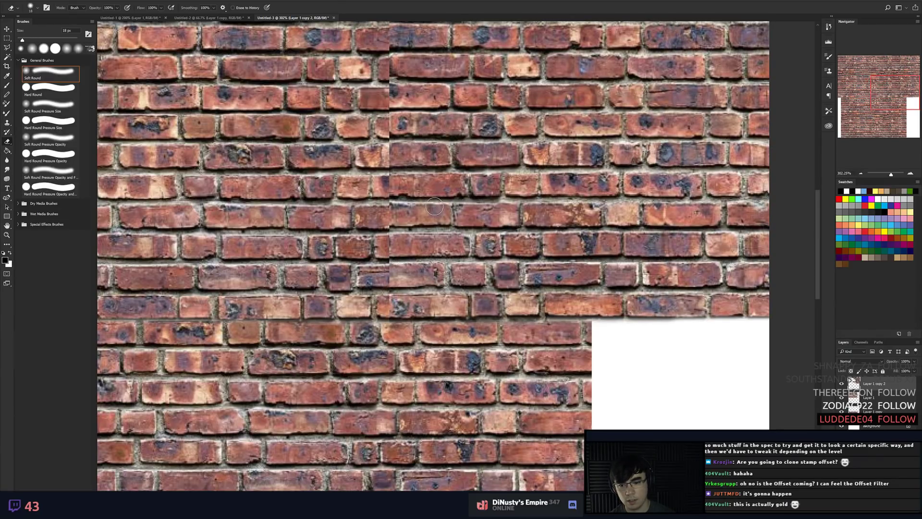
Add a layer mask to the upper-right brick copy, Layer 1 copy 2.
key("ctrl+minus")
mouse_move(512, 196)
left_mouse_down()
mouse_move(506, 225)
mouse_move(477, 233)
mouse_move(495, 273)
left_mouse_up()
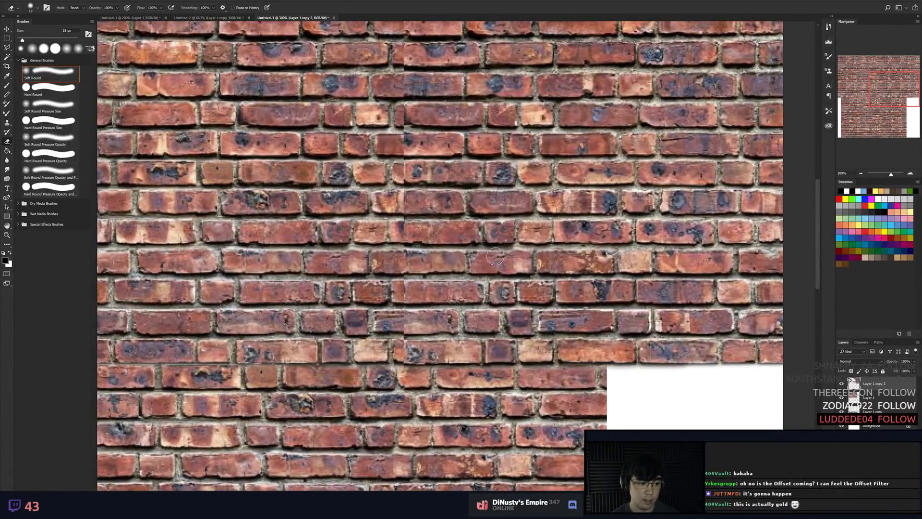
left_click_drag(490, 196, 474, 377)
left_click_drag(457, 174, 495, 310)
key("ctrl+plus")
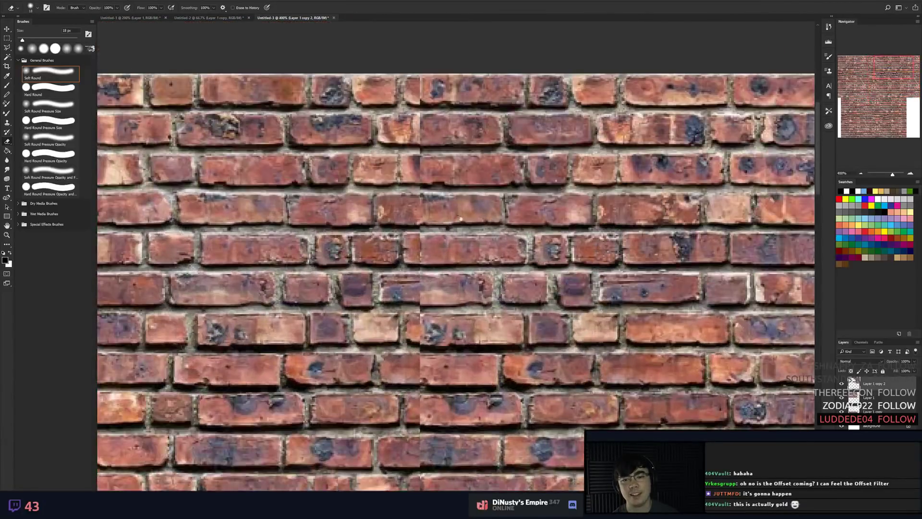
left_click_drag(422, 178, 477, 247)
left_click(868, 487)
Try to paint the layer mask of Layer 1 copy 2 with a 31 px Mixer Brush, viewing the mask on its own.
key("b")
left_click_drag(483, 199, 492, 199, "alt")
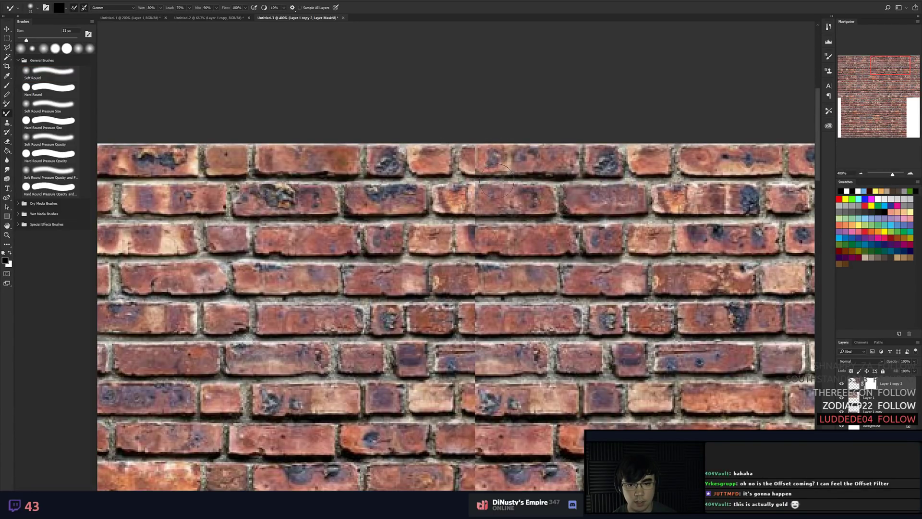
key("x")
key("x")
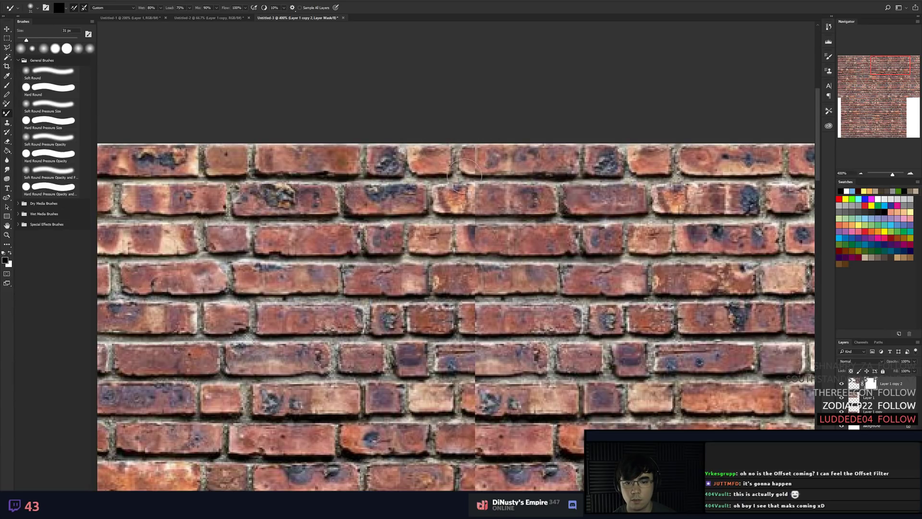
left_click(62, 79)
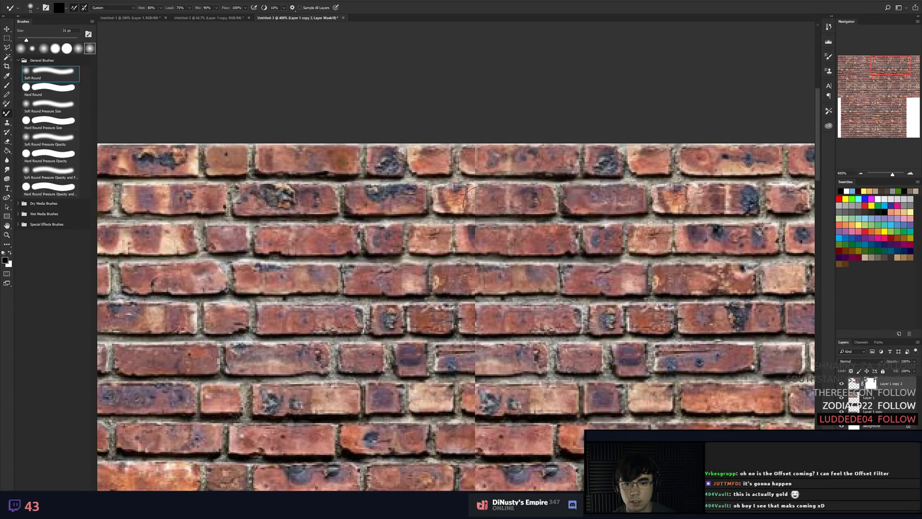
key("x")
left_click(853, 383)
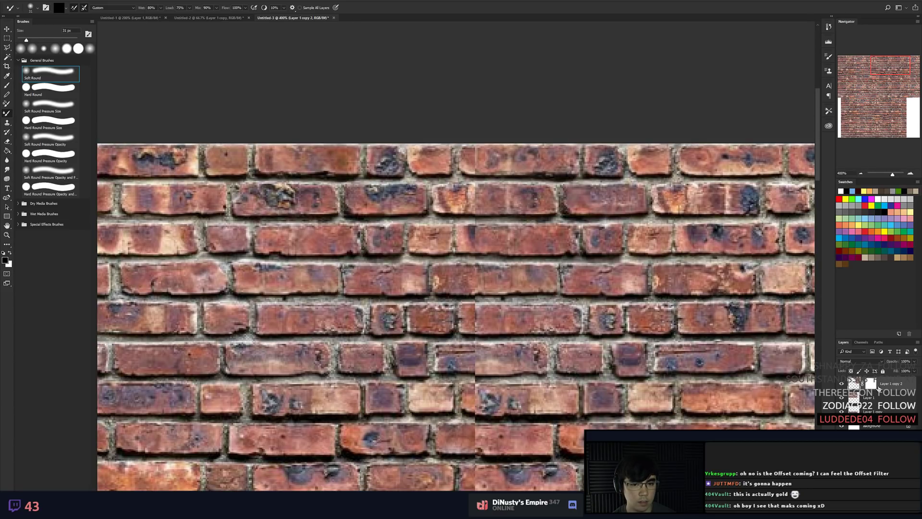
left_click(870, 384, "alt")
mouse_move(506, 179)
left_mouse_down()
mouse_move(430, 146)
mouse_move(545, 169)
mouse_move(474, 272)
mouse_move(441, 290)
mouse_move(413, 266)
mouse_move(570, 216)
mouse_move(458, 267)
mouse_move(457, 219)
mouse_move(369, 160)
left_mouse_up()
left_click(67, 89)
mouse_move(330, 259)
left_mouse_down()
mouse_move(352, 232)
mouse_move(506, 297)
left_mouse_up()
key("ctrl+z")
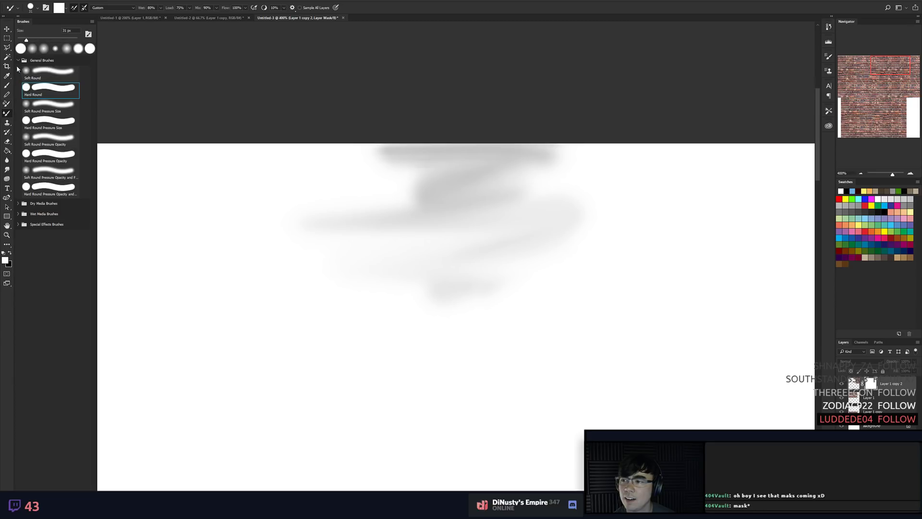
Paint the mask back to solid white with a large hard round Brush, set up a 14 px black brush, and leave the mask view.
key("b")
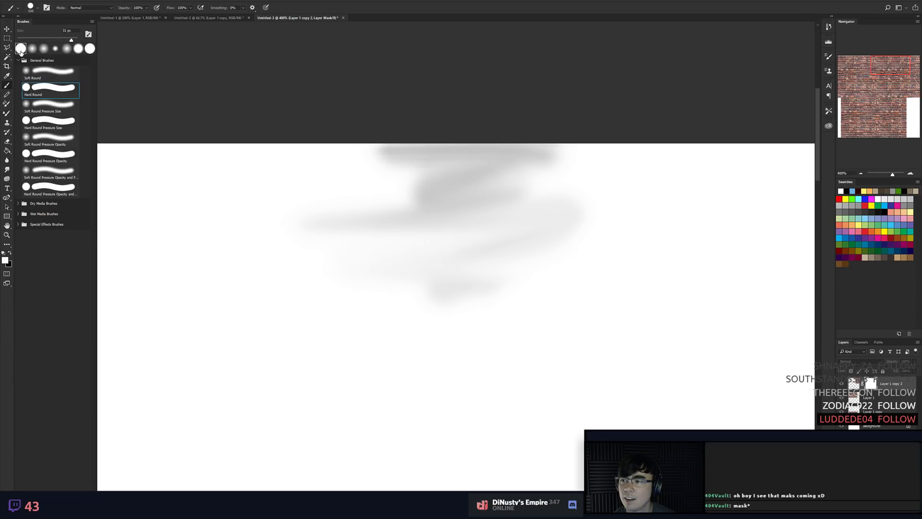
left_click_drag(413, 176, 432, 203)
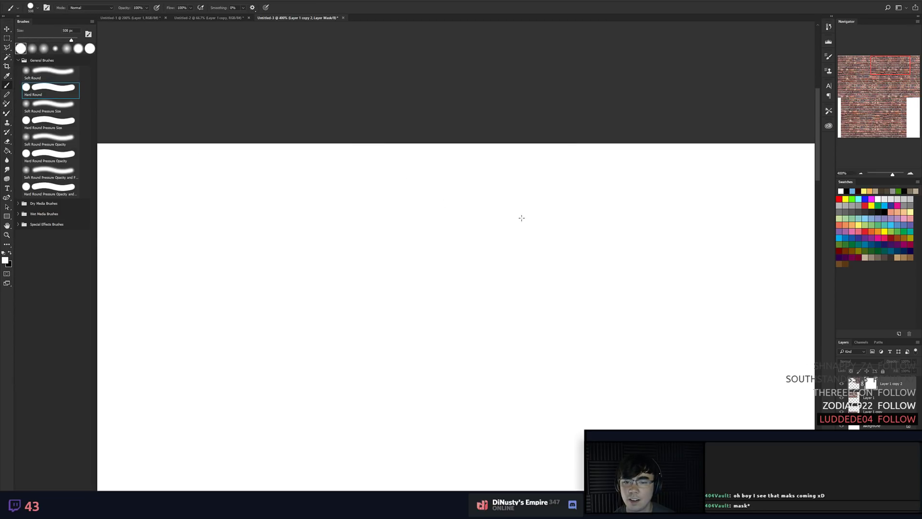
right_click(522, 218, "alt")
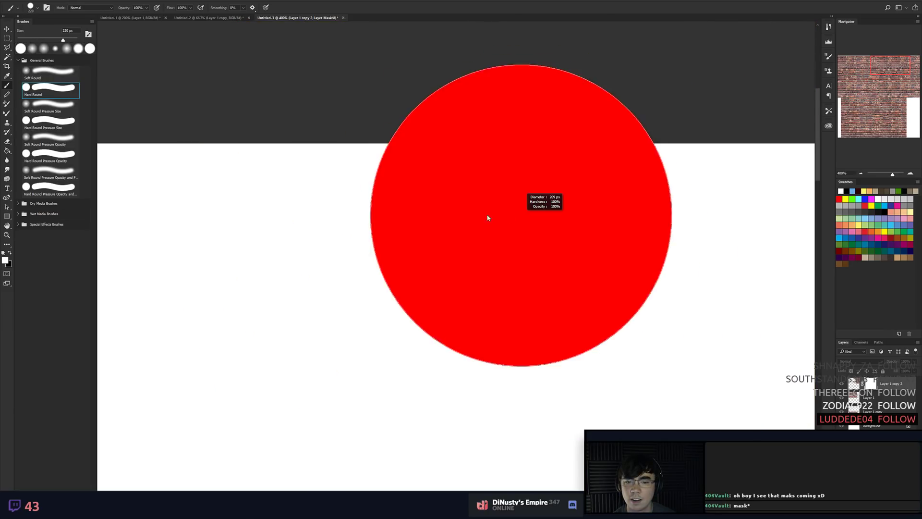
key("x")
left_click_drag(471, 253, 506, 290)
key("ctrl+z")
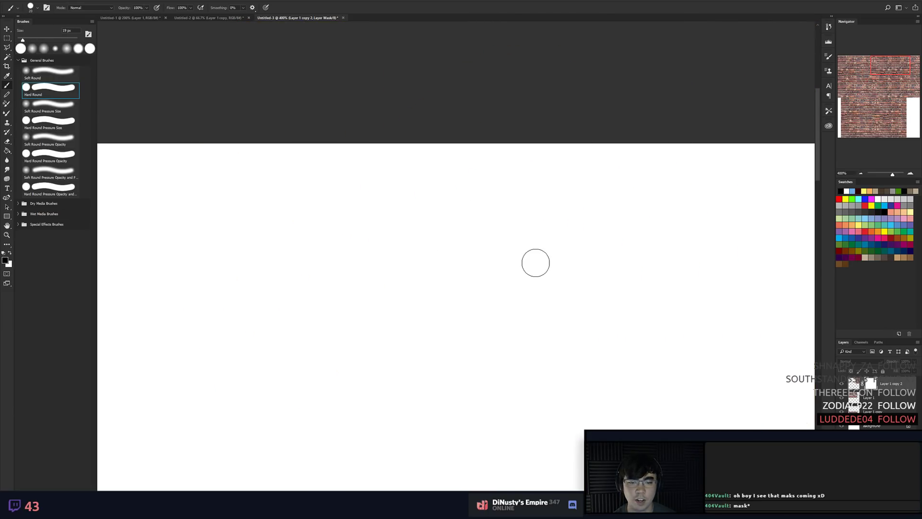
right_click(537, 250, "alt")
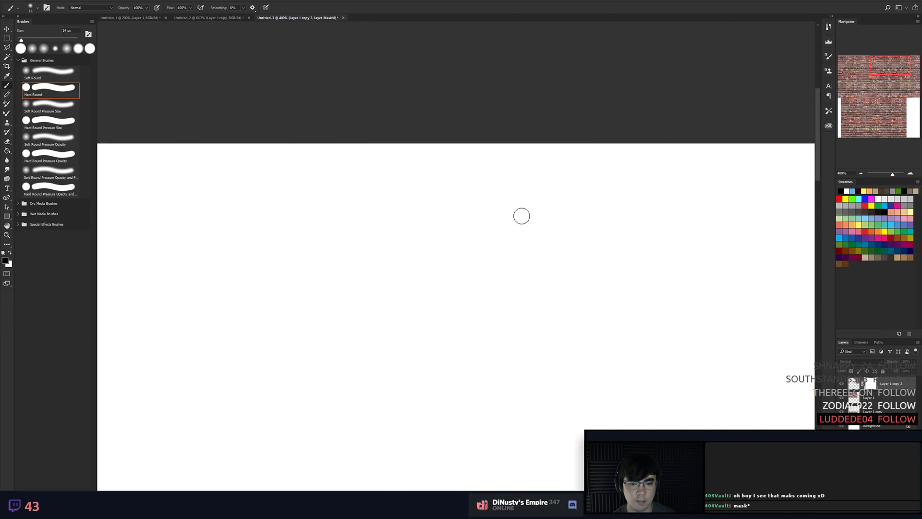
left_click(868, 388, "alt")
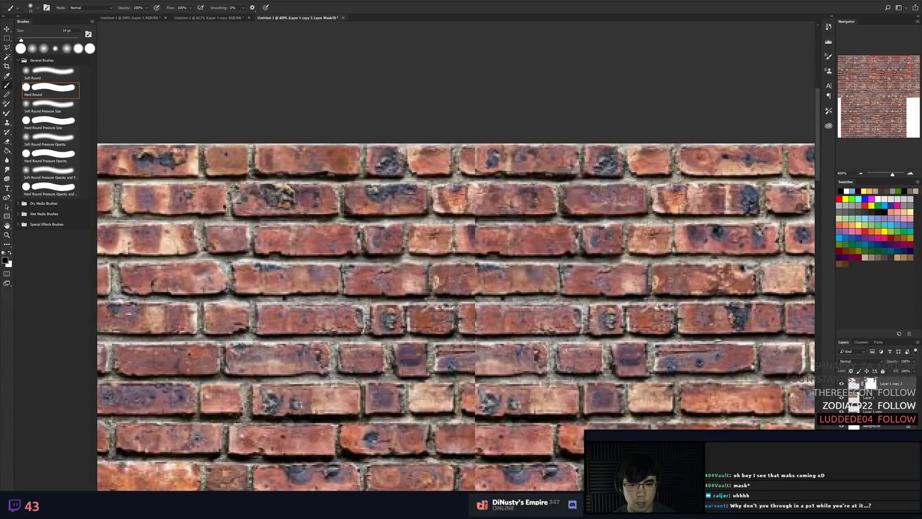
Paint black on the copy's mask along the vertical seam through the top three brick courses, following the brick edges.
key("ctrl+plus")
mouse_move(551, 194)
left_mouse_down()
mouse_move(541, 290)
mouse_move(535, 266)
left_mouse_up()
left_click_drag(499, 219, 542, 191)
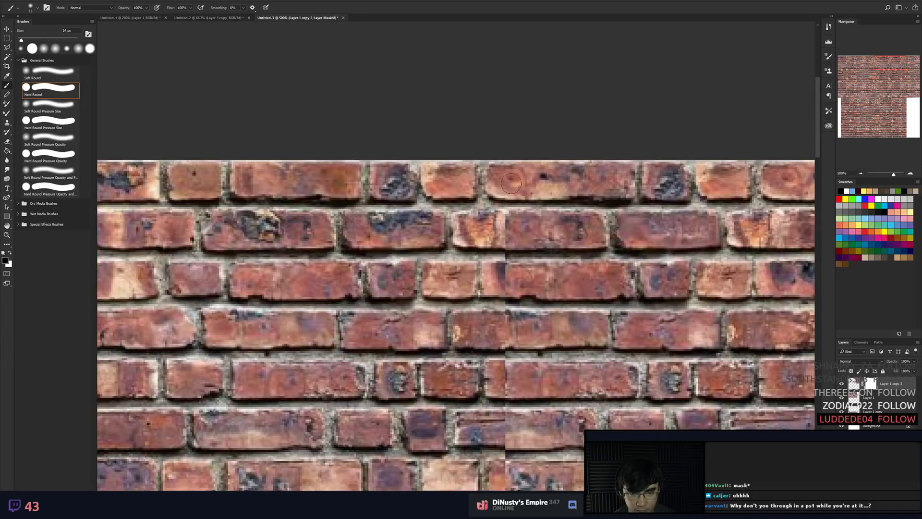
mouse_move(490, 230)
left_mouse_down()
mouse_move(548, 245)
mouse_move(575, 241)
left_mouse_up()
left_click_drag(562, 262, 559, 229)
key("ctrl+z")
key("ctrl+alt+z")
mouse_move(497, 221)
left_mouse_down()
mouse_move(508, 263)
mouse_move(547, 266)
mouse_move(524, 252)
left_mouse_up()
left_click_drag(491, 264, 512, 256)
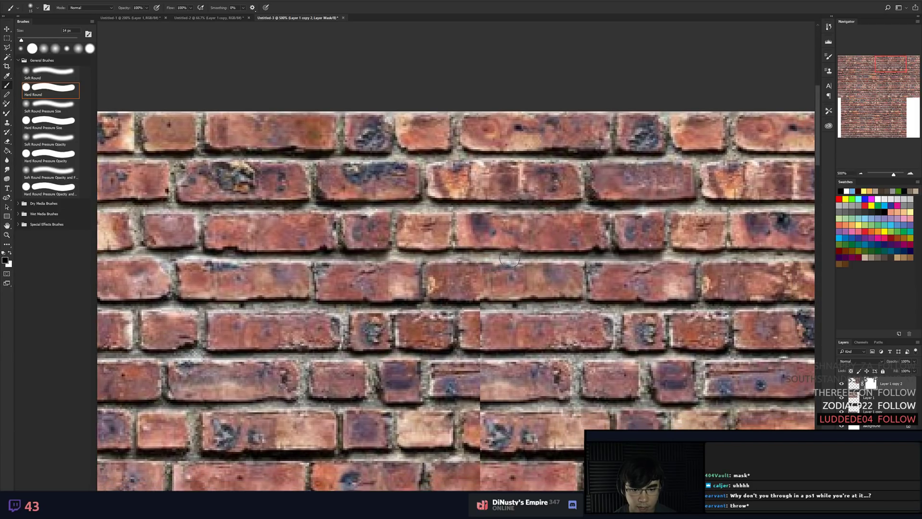
Continue masking the vertical seam in black from the fourth through the seventh brick course.
mouse_move(479, 301)
left_mouse_down()
mouse_move(485, 332)
mouse_move(496, 287)
left_mouse_up()
mouse_move(499, 280)
left_mouse_down()
mouse_move(496, 305)
mouse_move(537, 313)
left_mouse_up()
mouse_move(473, 344)
left_mouse_down()
mouse_move(501, 315)
mouse_move(535, 316)
left_mouse_up()
left_click_drag(510, 339, 527, 317)
mouse_move(529, 322)
left_mouse_down()
mouse_move(569, 310)
mouse_move(545, 324)
left_mouse_up()
left_click_drag(539, 321, 528, 300)
scroll(529, 300, "down", 3)
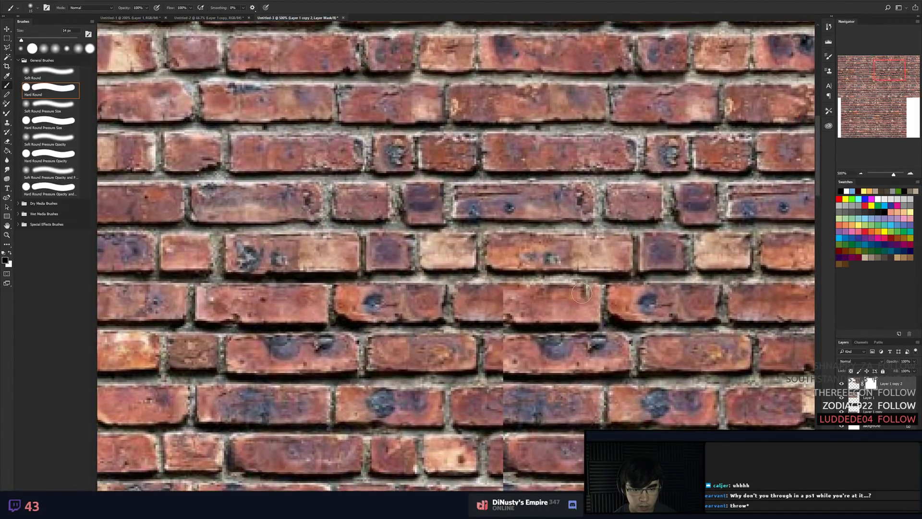
Clone-stamp the pale seam out of the second-course brick on Layer 1 using a 4 px brush that samples all layers.
scroll(557, 280, "up", 5)
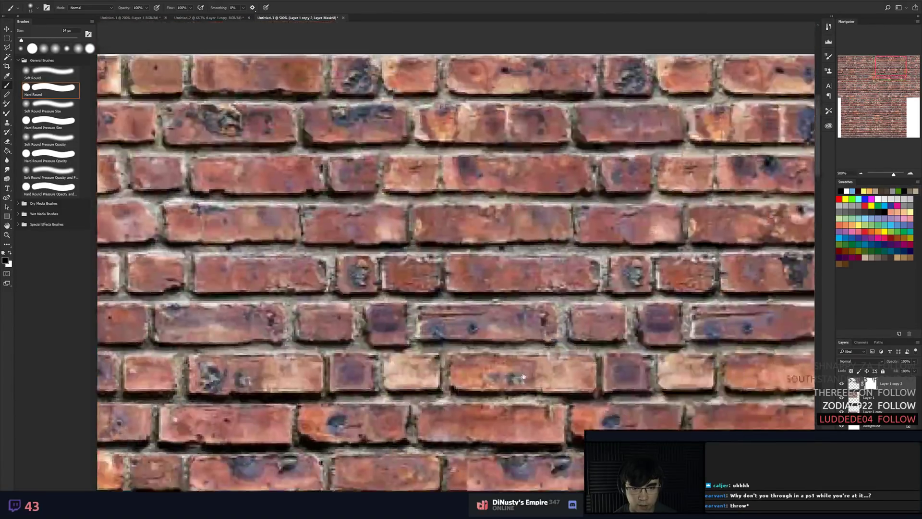
scroll(525, 206, "up", 2)
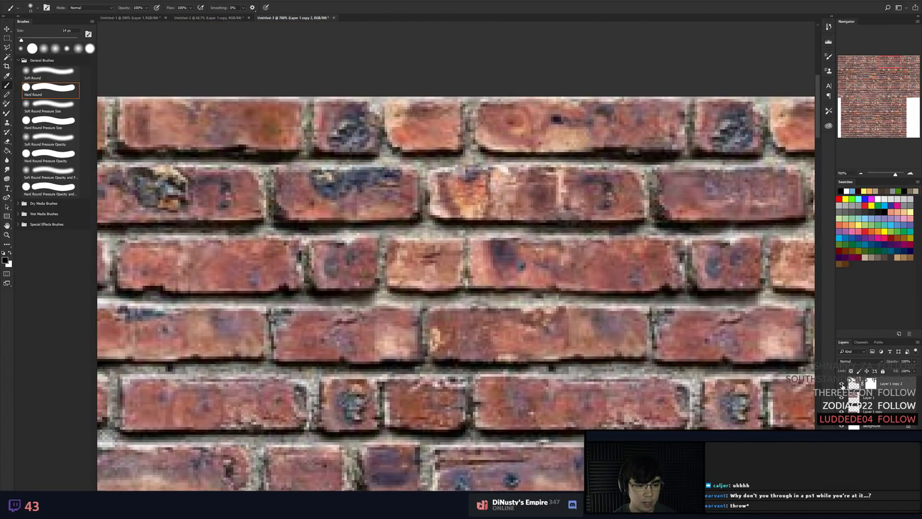
left_click(842, 385)
left_click(842, 385)
left_click(855, 397)
key("s")
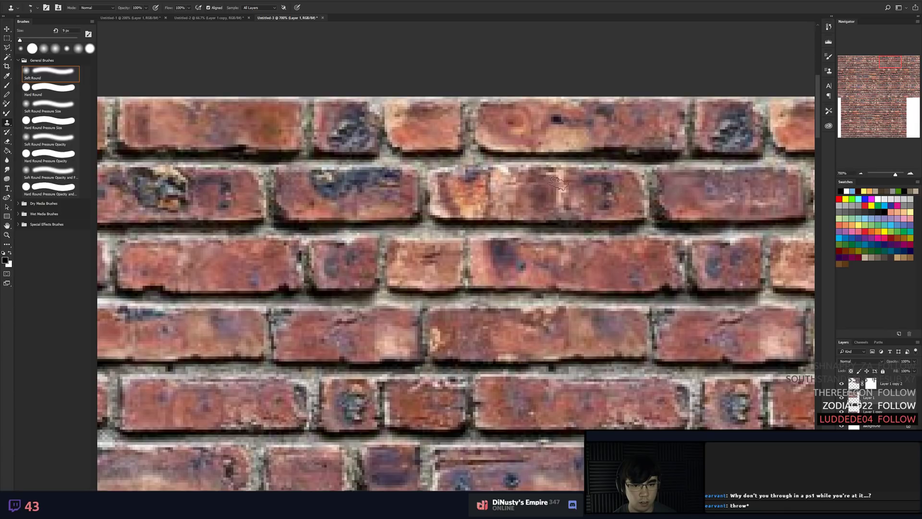
right_click(683, 199, "alt")
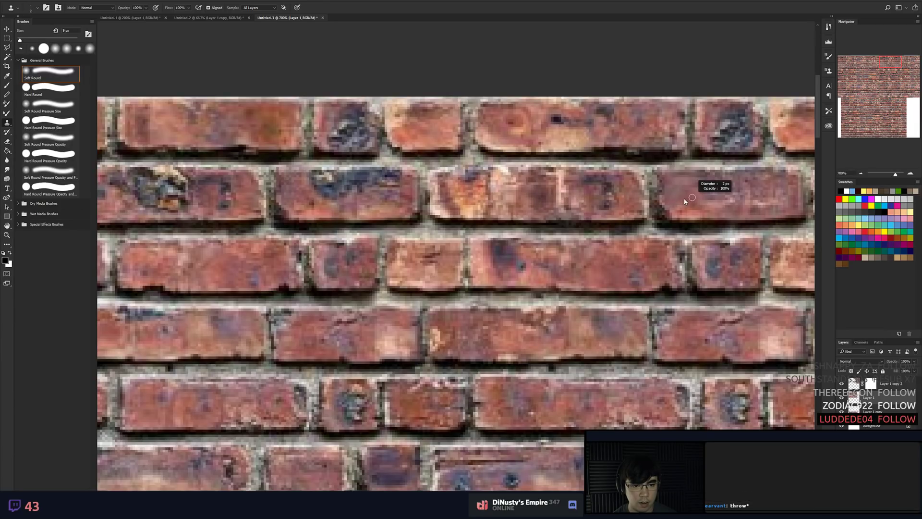
left_click_drag(563, 202, 567, 194)
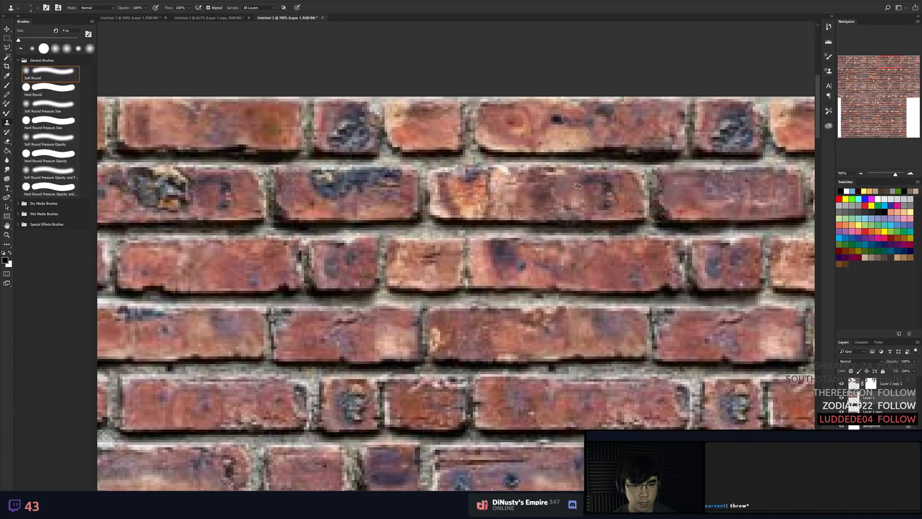
mouse_move(548, 192)
left_mouse_down()
mouse_move(589, 199)
mouse_move(575, 195)
mouse_move(582, 188)
mouse_move(529, 186)
left_mouse_up()
left_click(574, 182)
left_click(571, 191)
Return to the mask of Layer 1 copy 2 and paint black along the seam through the middle brick courses of the upper row.
scroll(586, 208, "down", 10)
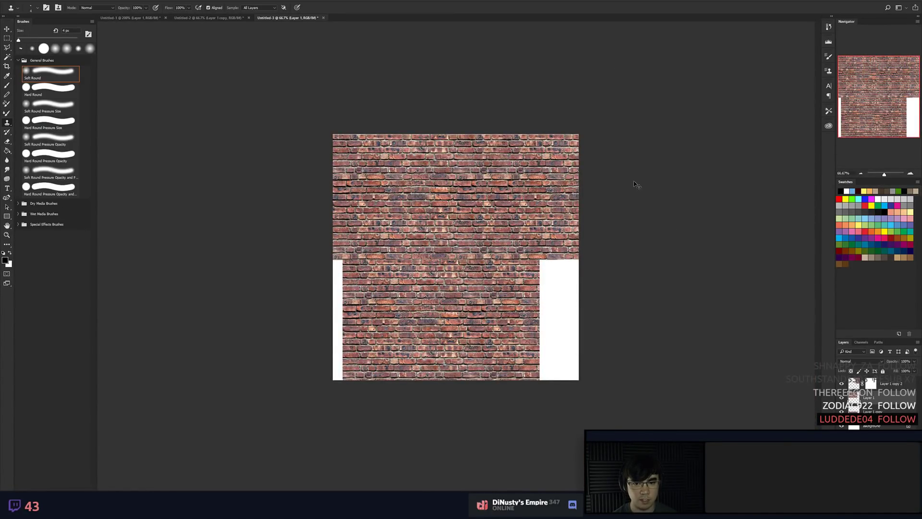
scroll(591, 178, "up", 6)
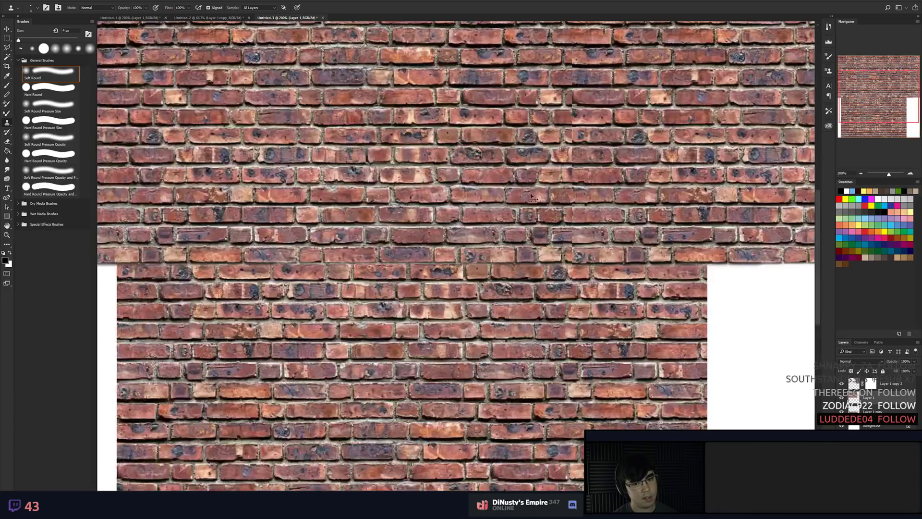
scroll(531, 259, "up", 4)
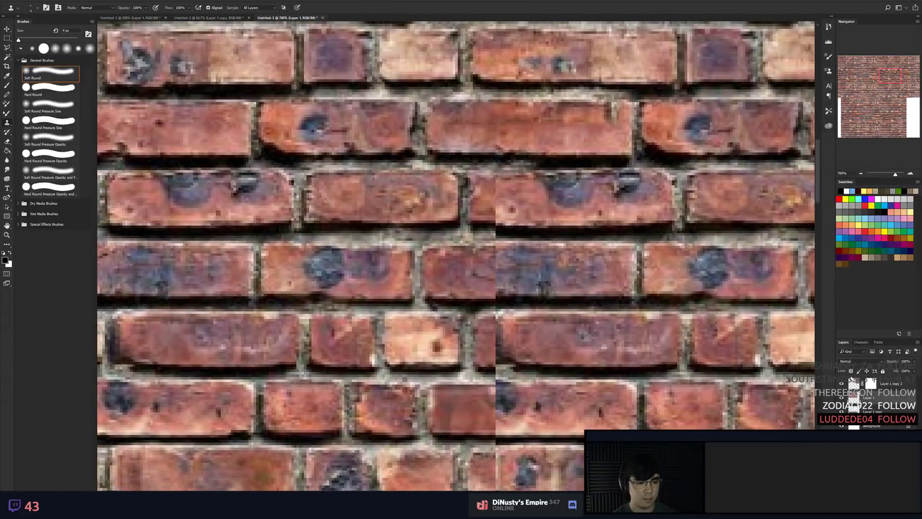
left_click(871, 383)
key("b")
left_click_drag(502, 252, 570, 218)
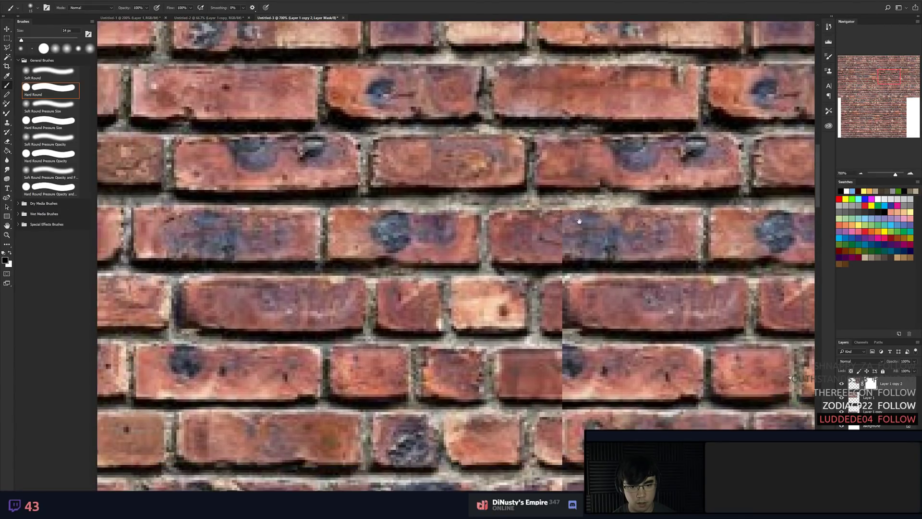
left_click_drag(601, 284, 521, 211)
mouse_move(533, 162)
left_mouse_down()
mouse_move(565, 185)
mouse_move(563, 204)
left_mouse_up()
scroll(563, 203, "down", 1)
mouse_move(496, 203)
left_mouse_down()
mouse_move(499, 216)
mouse_move(548, 243)
mouse_move(565, 203)
left_mouse_up()
left_click_drag(543, 243, 513, 279)
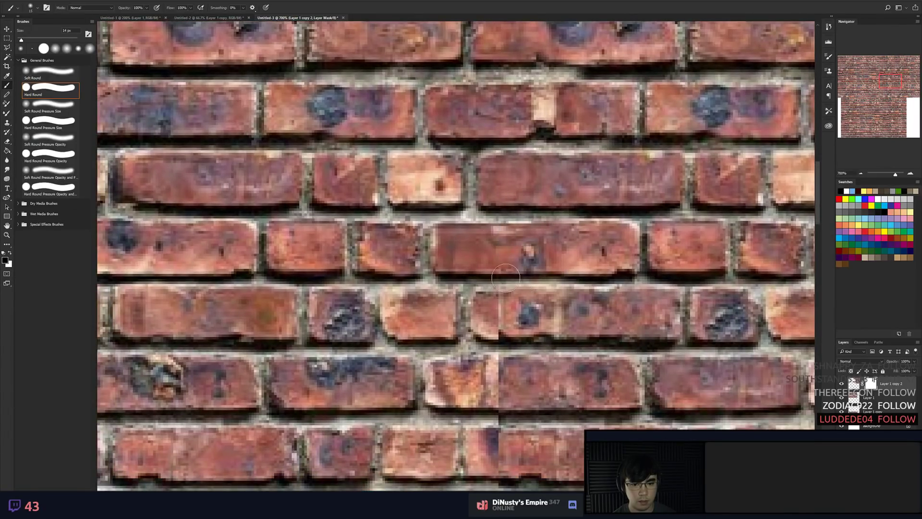
Restore part of the mask in white, lower the brush opacity, and blend the seam in black through the next few brick courses.
scroll(553, 266, "down", 3)
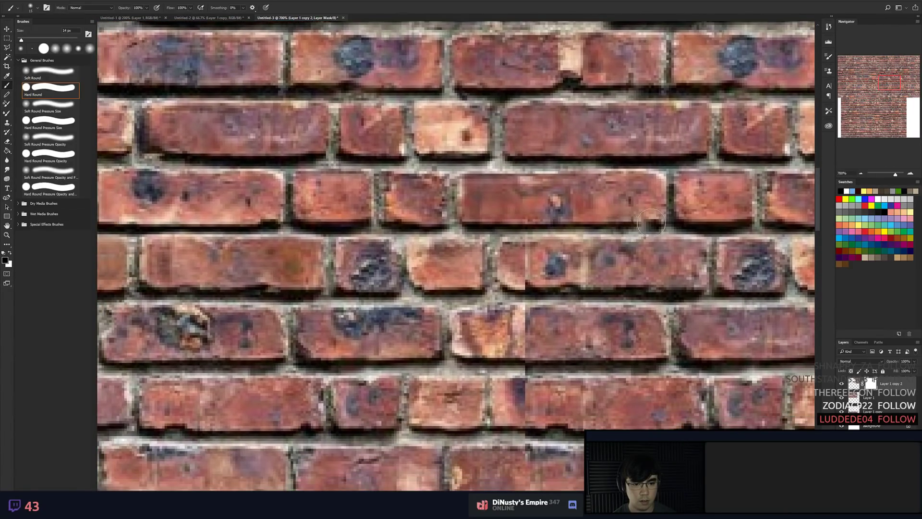
key("x")
mouse_move(648, 223)
left_mouse_down()
mouse_move(554, 231)
mouse_move(545, 206)
mouse_move(573, 216)
mouse_move(548, 228)
mouse_move(525, 276)
mouse_move(566, 280)
mouse_move(513, 283)
mouse_move(529, 301)
mouse_move(533, 328)
mouse_move(541, 306)
mouse_move(527, 323)
mouse_move(505, 324)
left_mouse_up()
key("x")
scroll(504, 324, "down", 3)
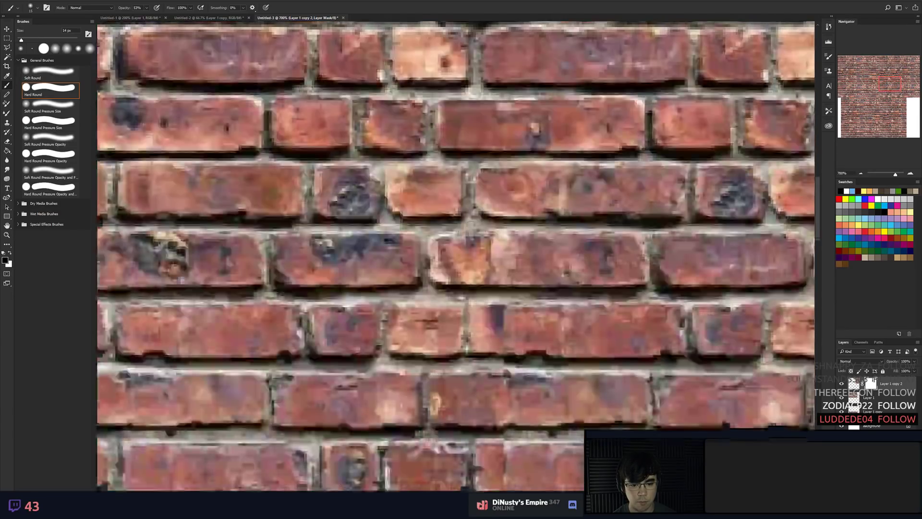
scroll(512, 354, "down", 3)
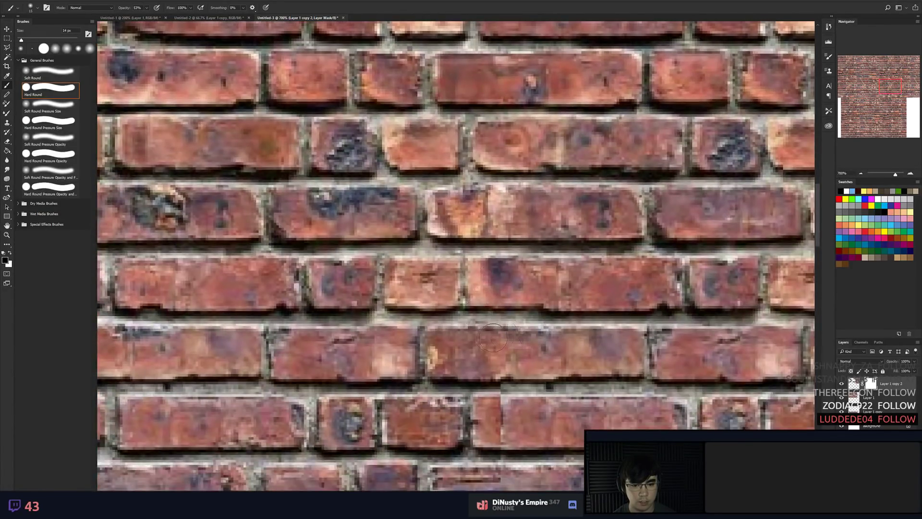
scroll(528, 336, "down", 3)
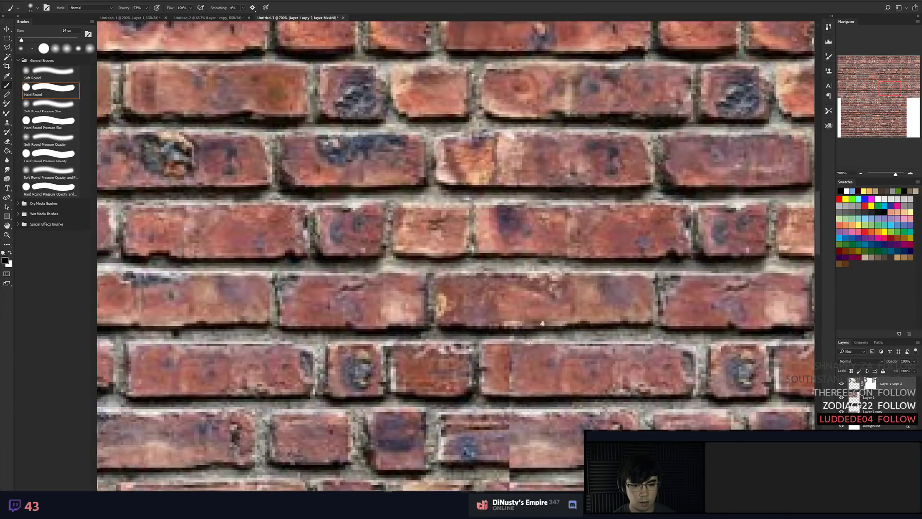
Mask the rest of the vertical seam in black down to the bottom edge of the upper brick section.
scroll(547, 300, "down", 6)
mouse_move(540, 310)
left_mouse_down()
mouse_move(551, 354)
mouse_move(508, 354)
mouse_move(560, 363)
left_mouse_up()
mouse_move(559, 363)
left_mouse_down()
mouse_move(508, 329)
mouse_move(492, 272)
left_mouse_up()
mouse_move(473, 305)
left_mouse_down()
mouse_move(446, 320)
mouse_move(483, 344)
mouse_move(505, 277)
left_mouse_up()
left_click_drag(507, 366, 511, 278)
key("ctrl+minus")
key("ctrl+minus")
key("ctrl+minus")
key("ctrl+minus")
key("ctrl+minus")
scroll(541, 207, "down", 3)
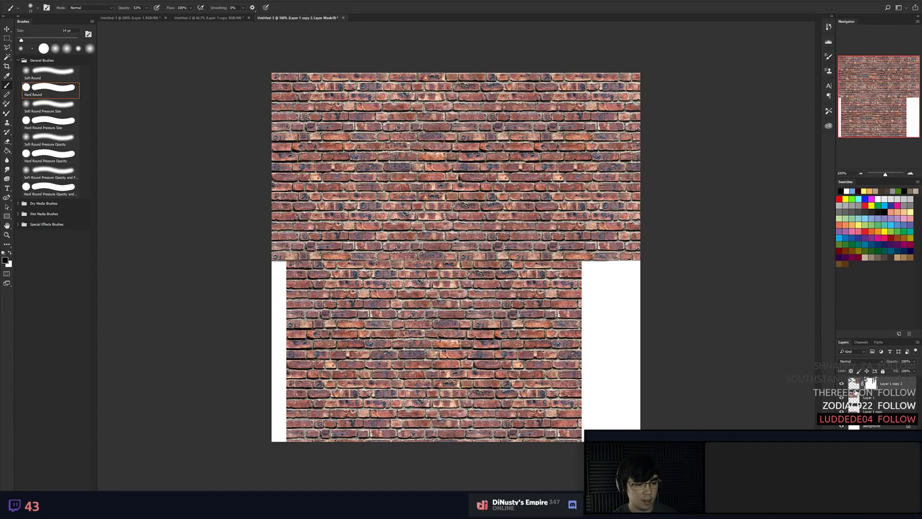
Toggle the visibility of Layer 1 and Layer 1 copy 2 to check the masked blend, ending with Layer 1 copy 2 selected.
left_click(854, 384)
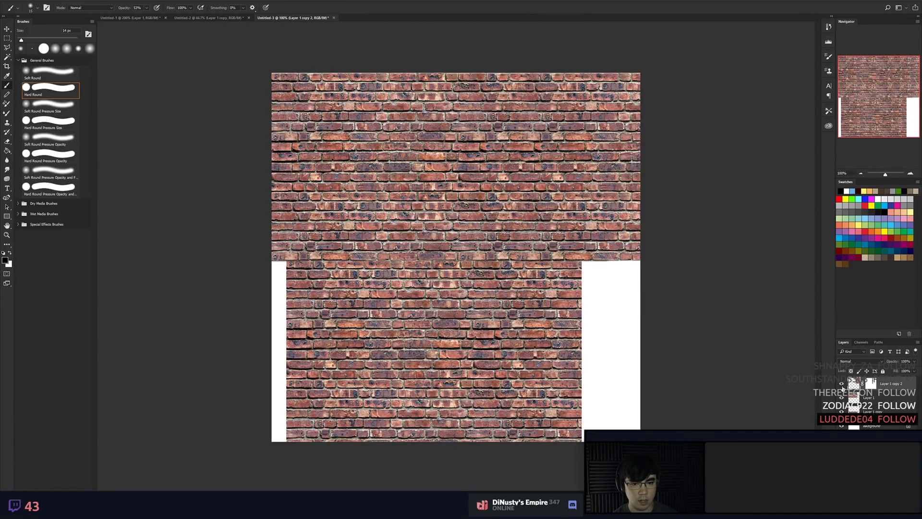
left_click(854, 398)
left_click(841, 398)
left_click(841, 398)
left_click(842, 383)
left_click(842, 383)
left_click(841, 398)
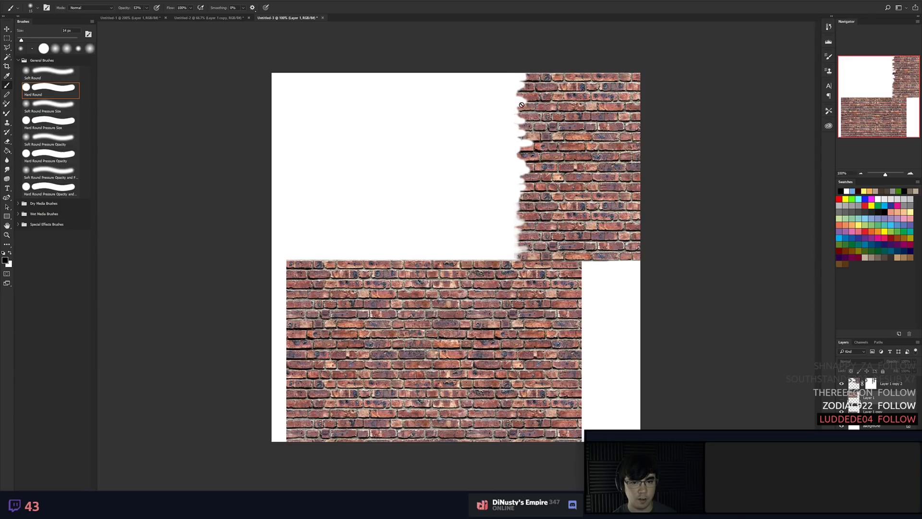
left_click(853, 384)
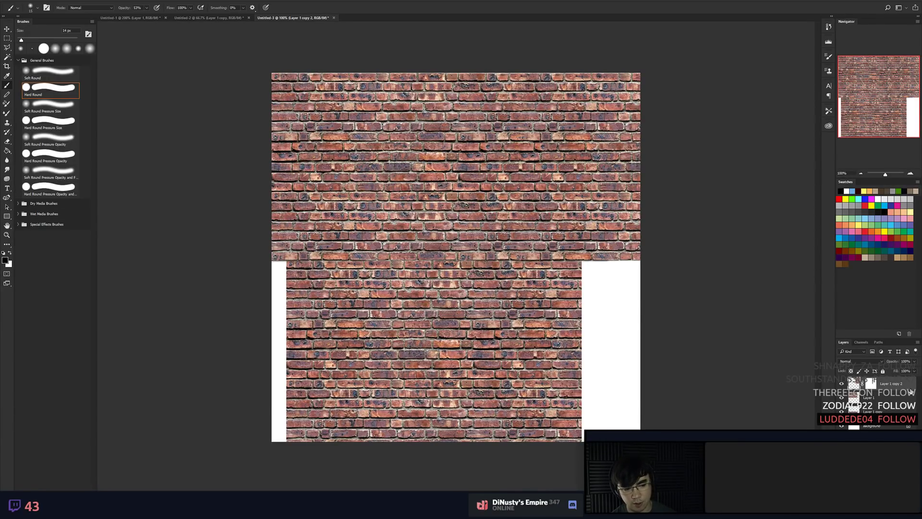
Merge Layer 1 copy 2 into Layer 1 and delete the old Layer 1 copy that covers the lower half.
key("Delete")
left_click_drag(426, 244, 428, 347)
key("ctrl+z")
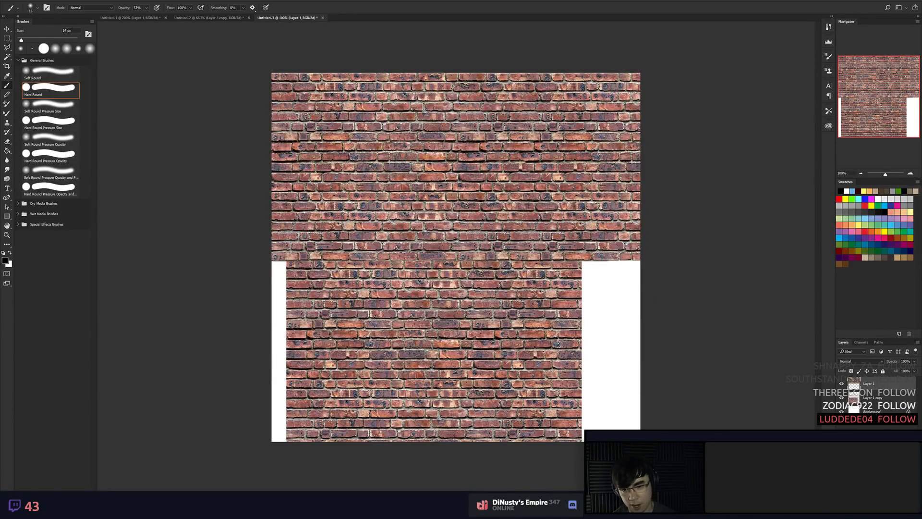
left_click(876, 397)
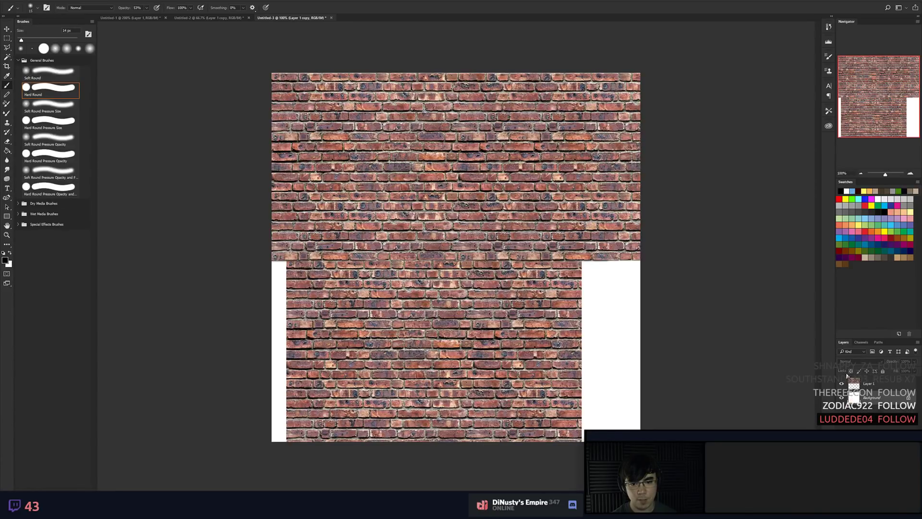
key("Delete")
Duplicate Layer 1, move the copy down to fill the empty lower half, and shift it slightly left to vary the pattern.
left_click(880, 384)
key("ctrl+j")
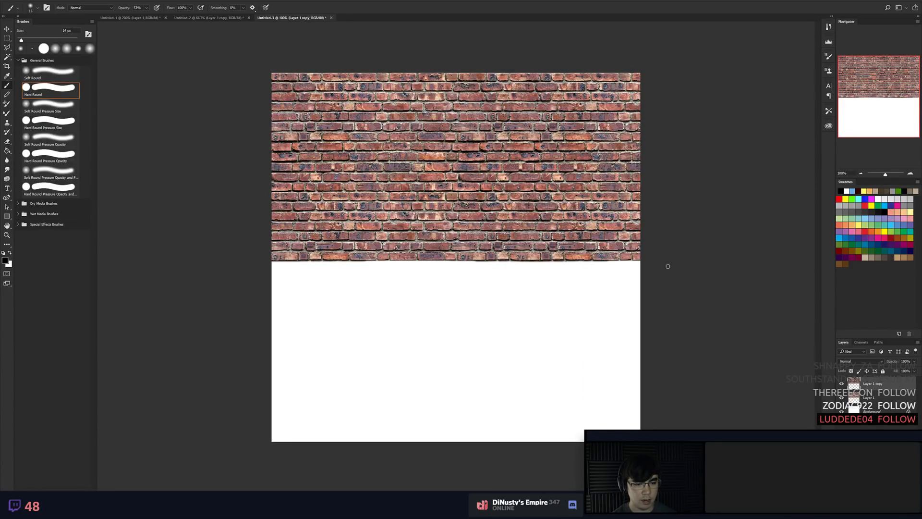
left_click_drag(536, 149, 555, 336)
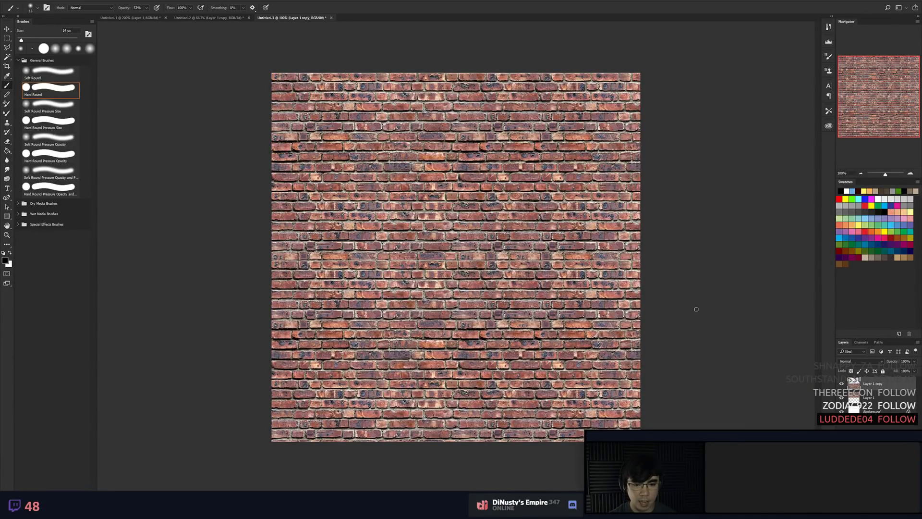
mouse_move(604, 334)
left_mouse_down()
mouse_move(577, 332)
mouse_move(589, 332)
left_mouse_up()
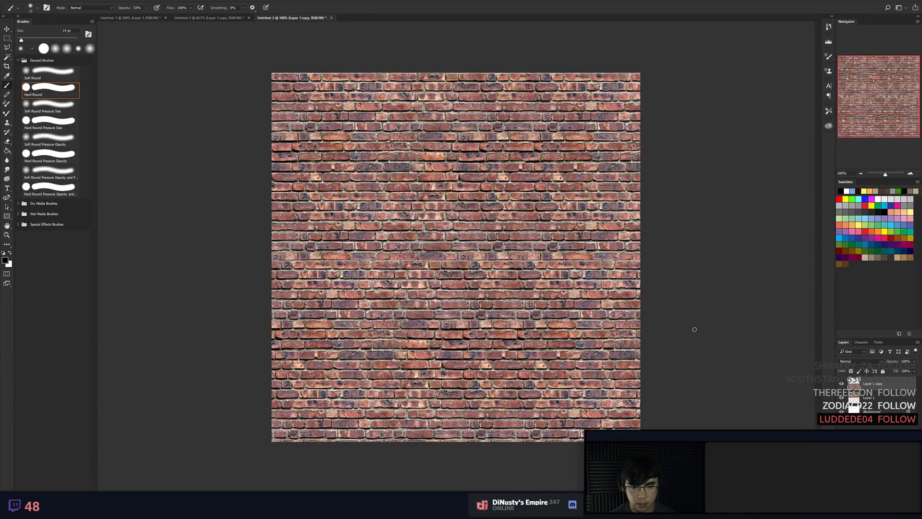
Examine the brick courses along the upper and lower canvas edges to check how they will tile.
key("ctrl+plus")
left_click_drag(601, 212, 637, 456)
left_click_drag(574, 243, 578, 264)
key("ctrl+plus")
key("ctrl+plus")
left_click_drag(418, 49, 433, 103)
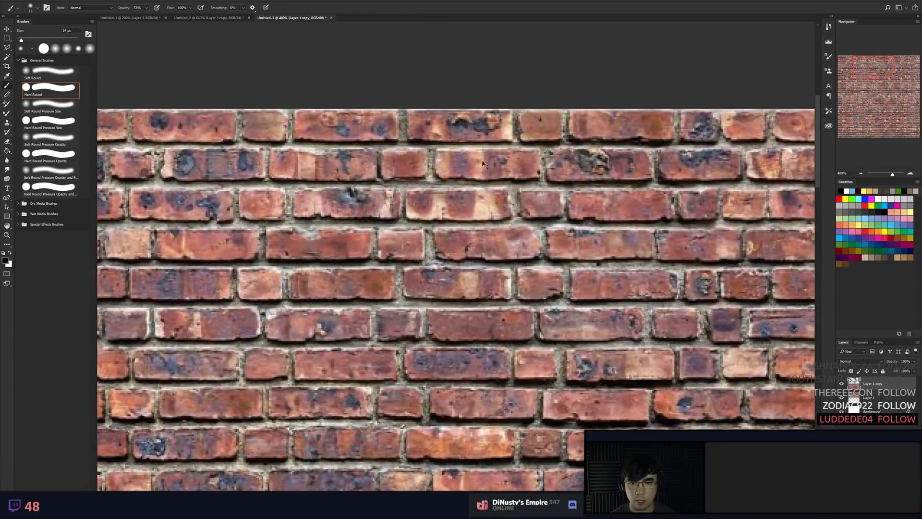
key("ctrl+minus")
key("ctrl+minus")
key("ctrl+minus")
scroll(591, 257, "up", 2)
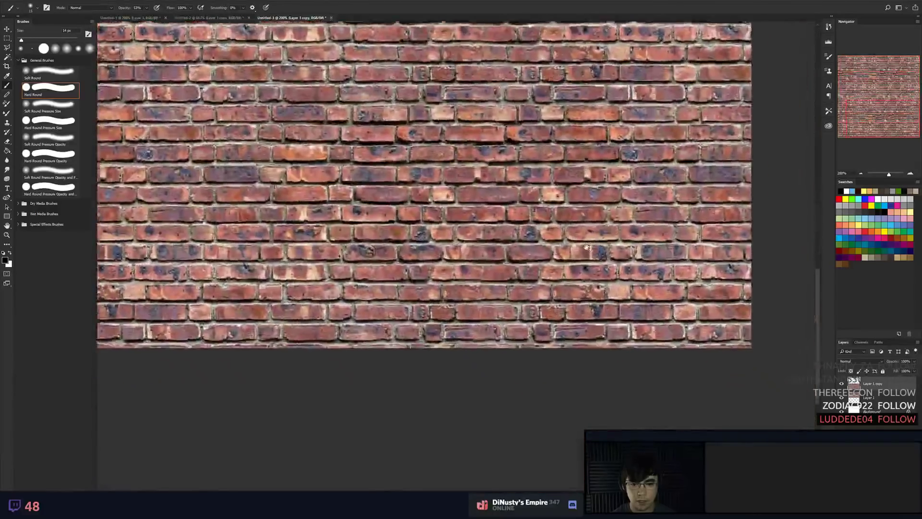
scroll(504, 300, "up", 1)
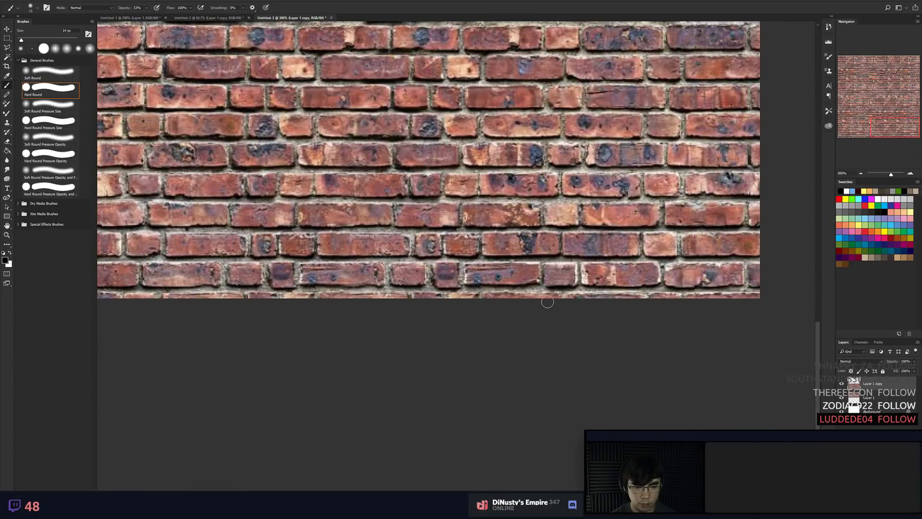
scroll(537, 289, "down", 2)
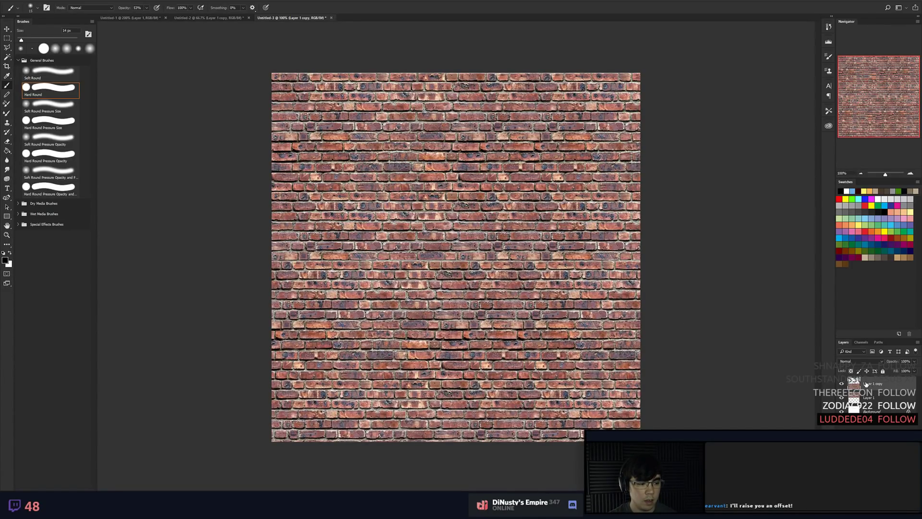
Merge Layer 1 copy into Layer 1 and scale the merged layer up slightly so its brick courses fit the canvas edges.
key("Delete")
key("ctrl+r")
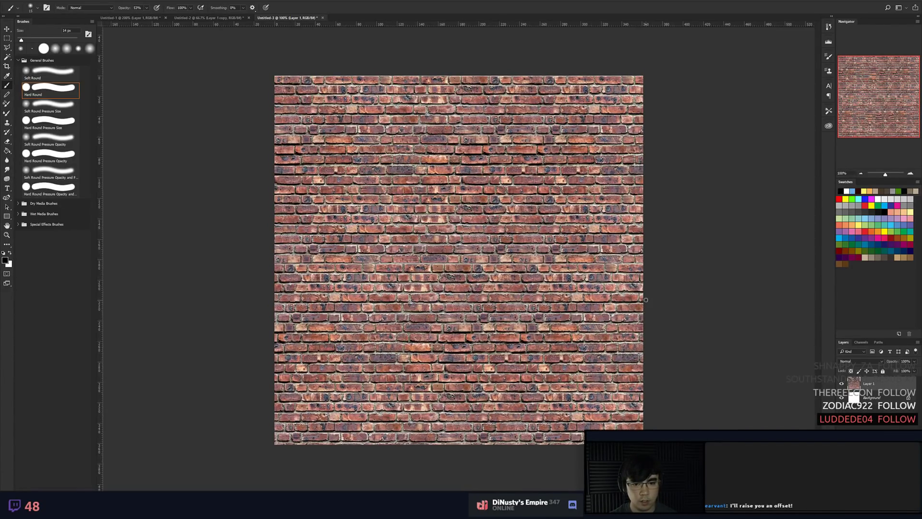
key("ctrl+r")
key("ctrl+t")
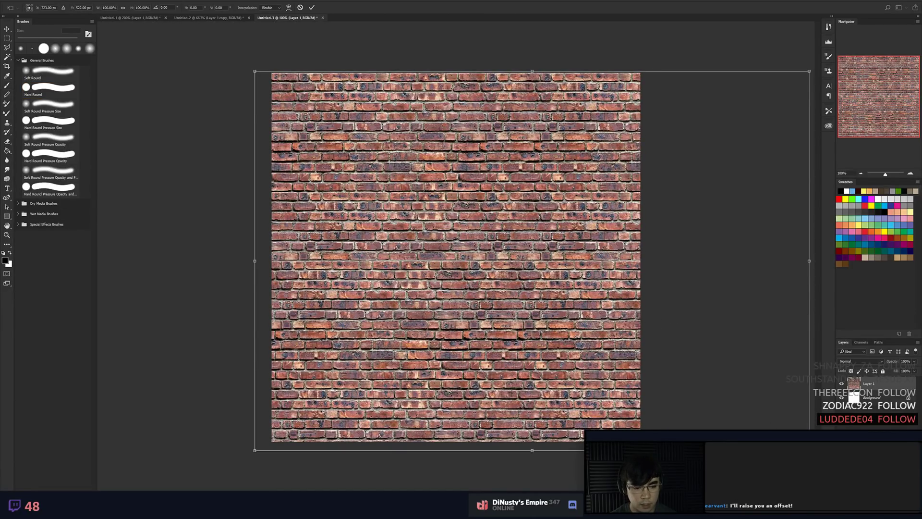
left_click_drag(809, 450, 813, 453)
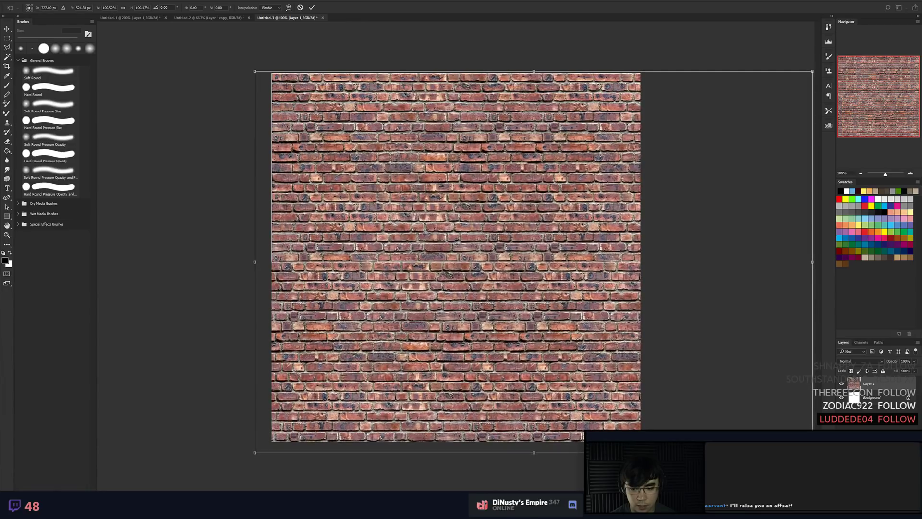
left_click_drag(254, 71, 252, 74)
key("b")
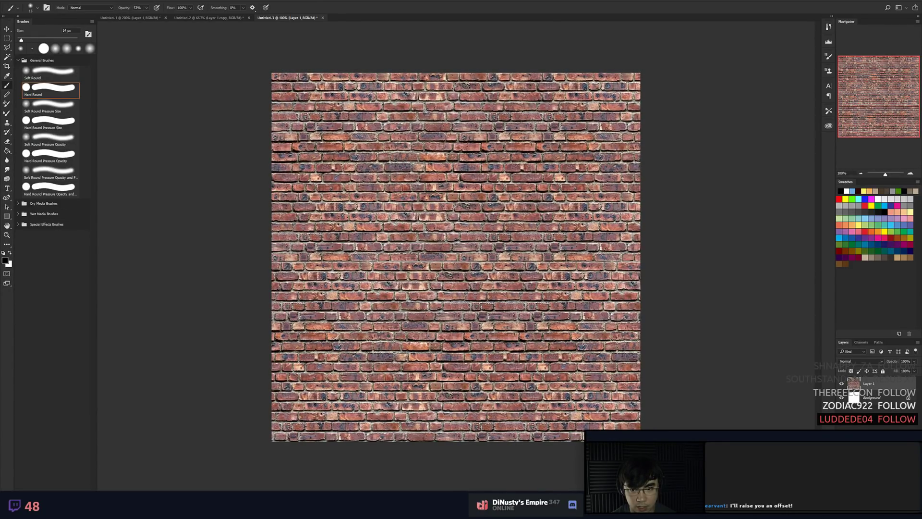
left_click_drag(526, 265, 484, 256)
left_click_drag(553, 295, 532, 290)
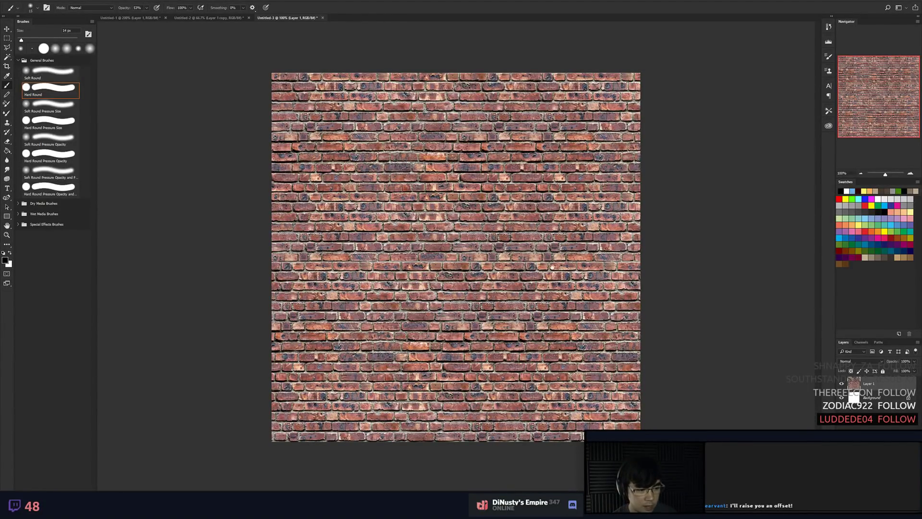
left_click_drag(559, 267, 583, 327)
key("ctrl+z")
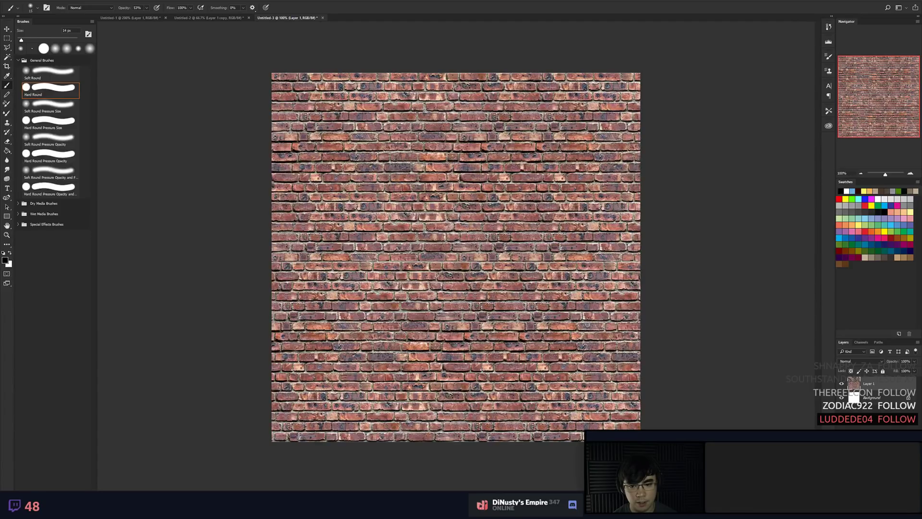
left_click_drag(591, 203, 556, 256)
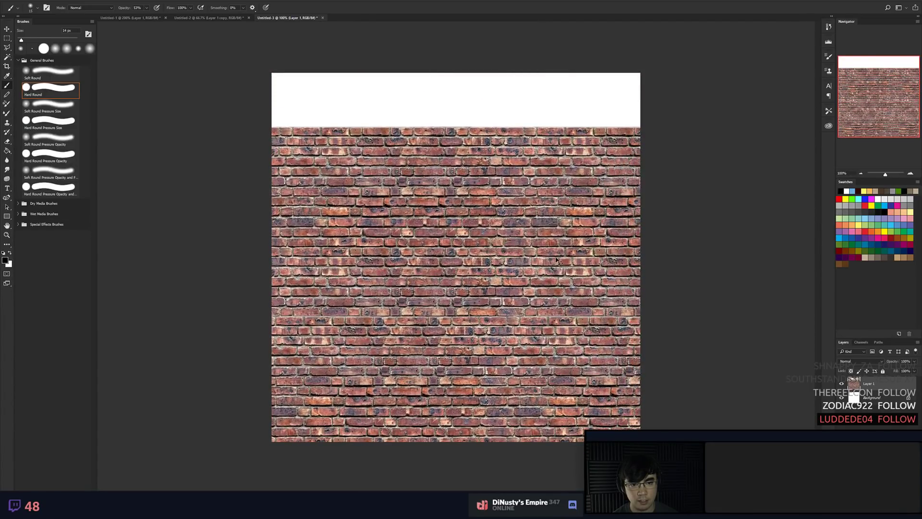
key("ctrl+z")
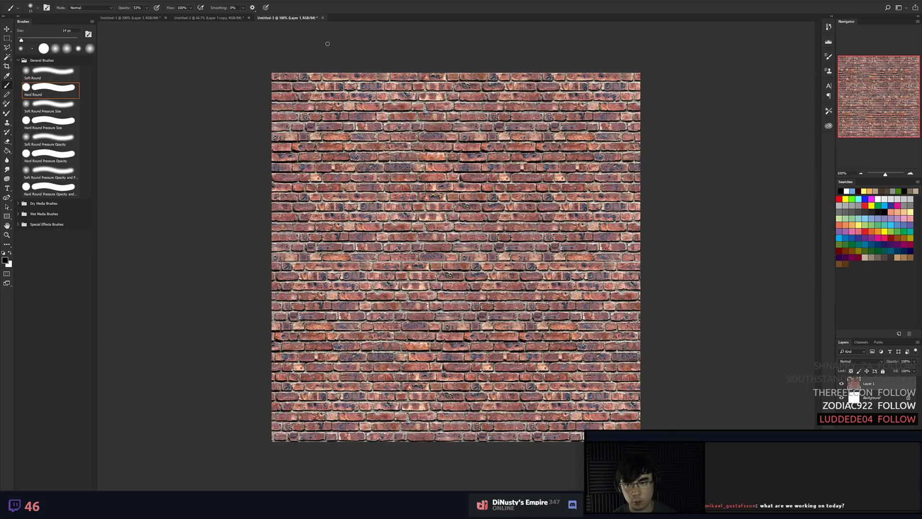
mouse_move(537, 201)
left_mouse_down()
mouse_move(428, 184)
mouse_move(486, 184)
left_mouse_up()
key("ctrl+z")
Select the whole canvas and copy that area of Layer 1 to a new layer.
key("m")
key("ctrl+a")
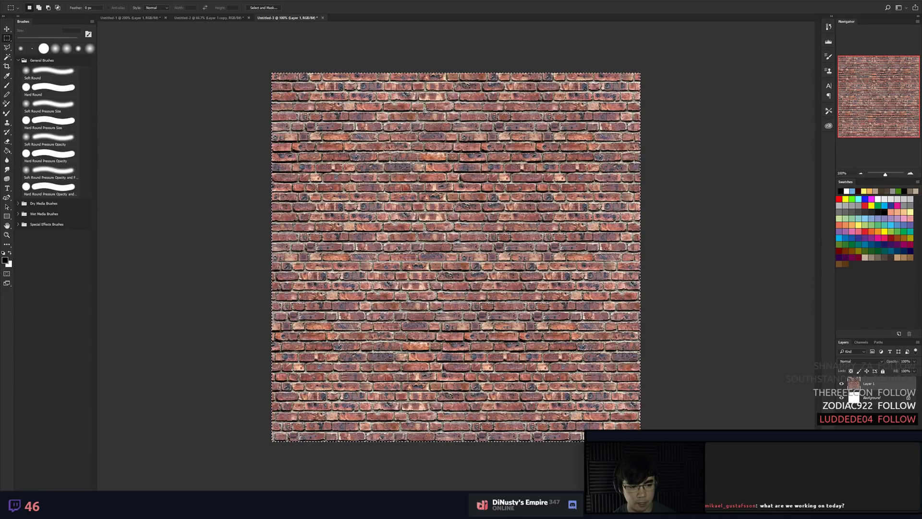
key("ctrl+j")
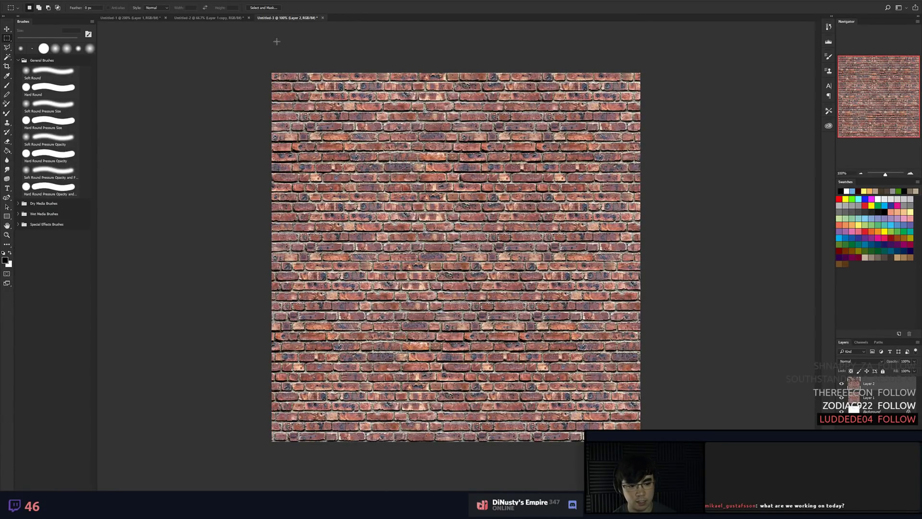
Hide Layer 2, make Layer 1 the active visible layer, and sample a greyish mauve from its bricks as the brush color.
left_click(872, 411)
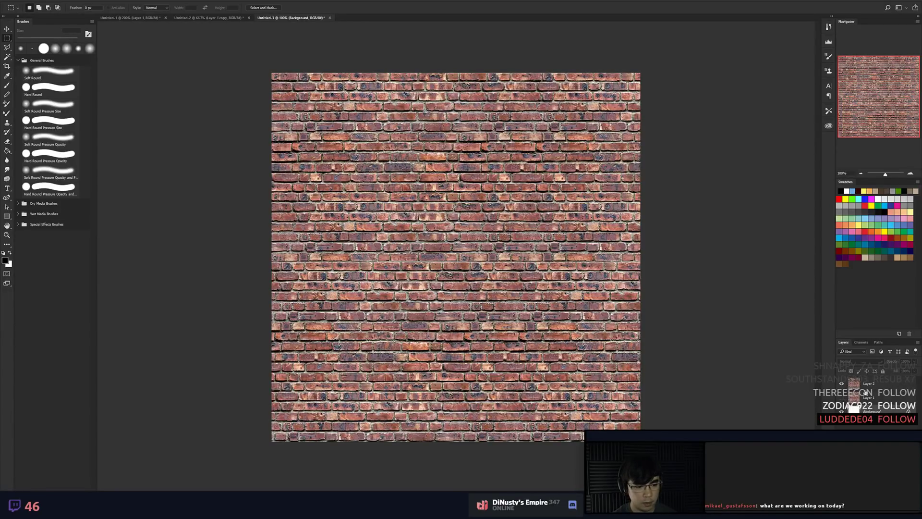
left_click(841, 383)
left_click(856, 400)
left_click(854, 407)
key("b")
left_click(855, 398)
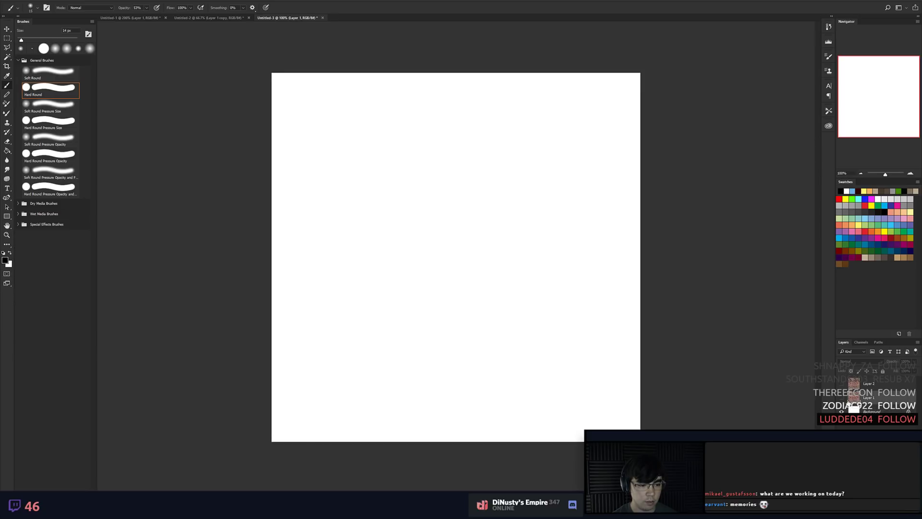
left_click(842, 398)
left_click(482, 228, "alt")
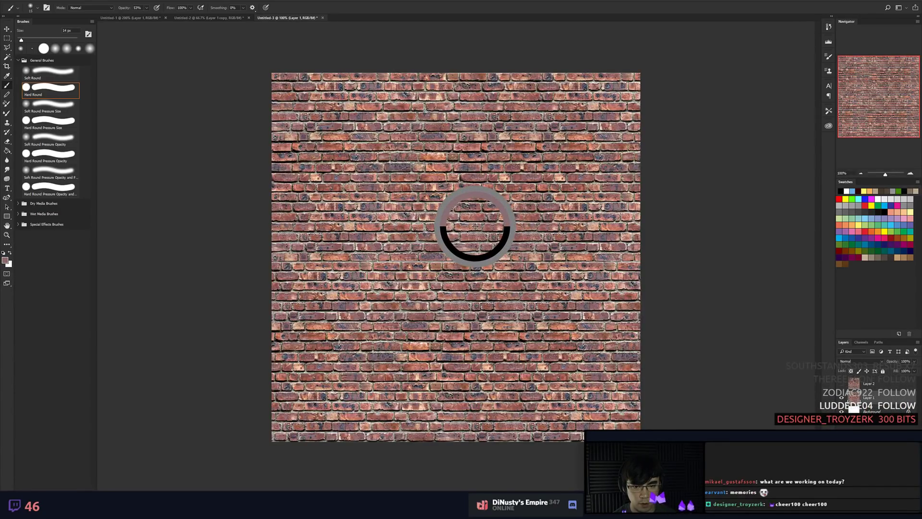
Hide Layer 1, cover the Background layer with the sampled color using a large brush at 100% opacity, and show the brick layers again.
left_click(841, 398)
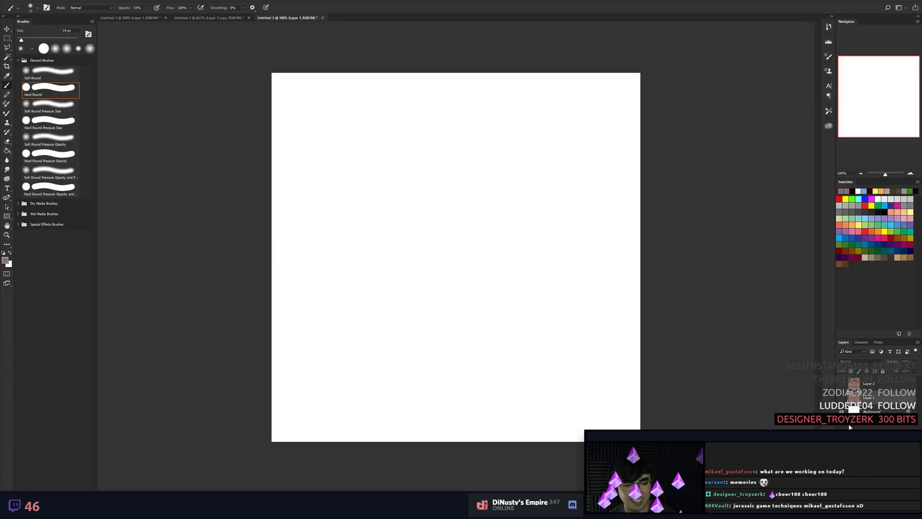
left_click(872, 411)
right_click(450, 299, "alt")
mouse_move(414, 257)
left_mouse_down()
mouse_move(494, 189)
mouse_move(434, 267)
mouse_move(522, 298)
left_mouse_up()
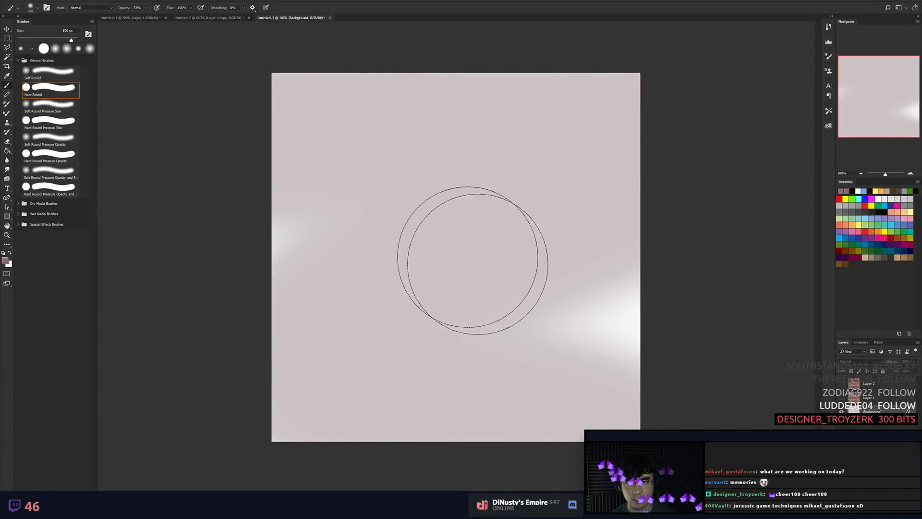
left_click_drag(126, 7, 244, 19)
mouse_move(288, 96)
left_mouse_down()
mouse_move(744, 90)
mouse_move(222, 340)
mouse_move(697, 389)
left_mouse_up()
left_click(842, 398)
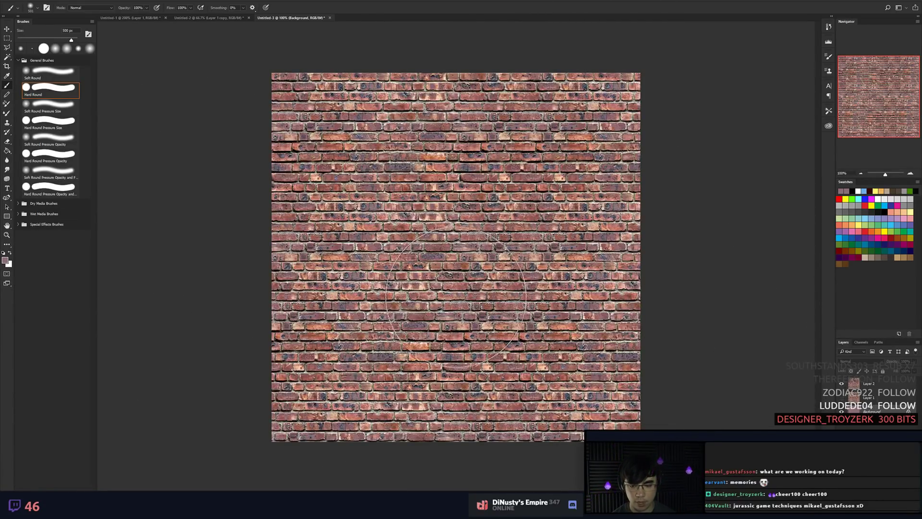
Examine the bricks and mortar joints around the middle of the texture up close.
key("m")
key("ctrl+plus")
key("ctrl+plus")
key("ctrl+plus")
key("ctrl+plus")
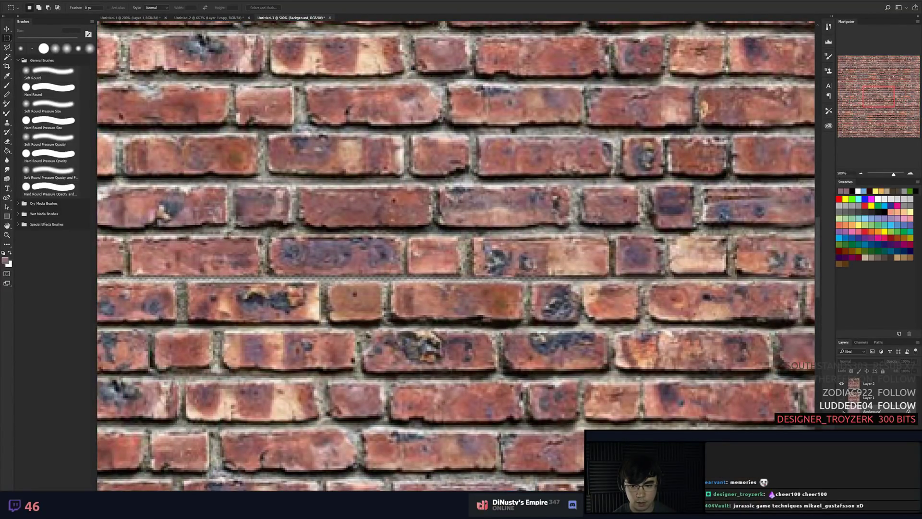
key("ctrl+minus")
key("super")
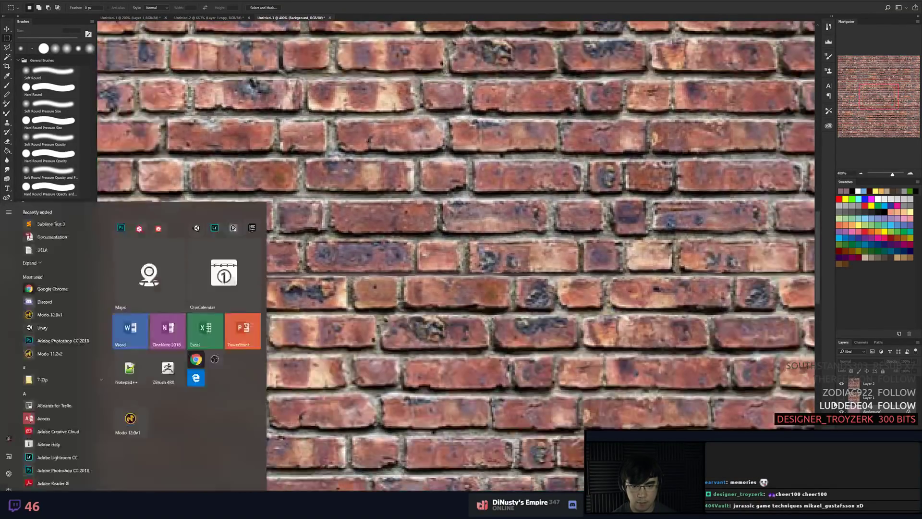
type("-")
left_click(655, 348)
key("ctrl+minus")
key("ctrl+minus")
key("ctrl+minus")
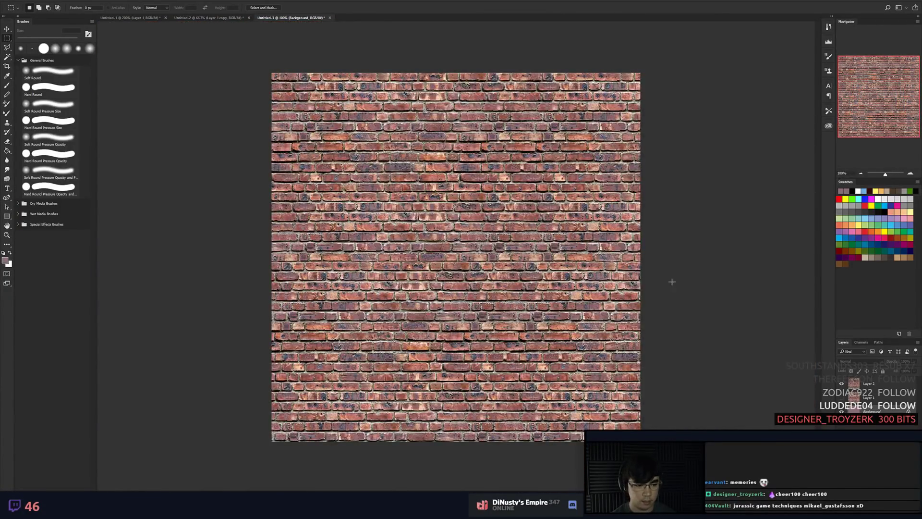
Apply the Offset filter to Layer 2 with 512 pixels horizontal, 512 pixels vertical, and Wrap Around for undefined areas.
left_click(893, 389)
left_click(148, 0)
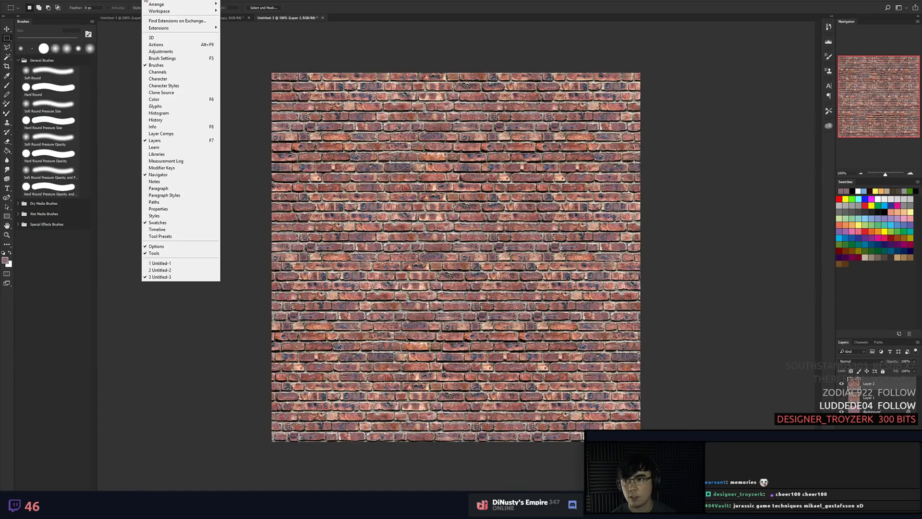
mouse_move(133, 1)
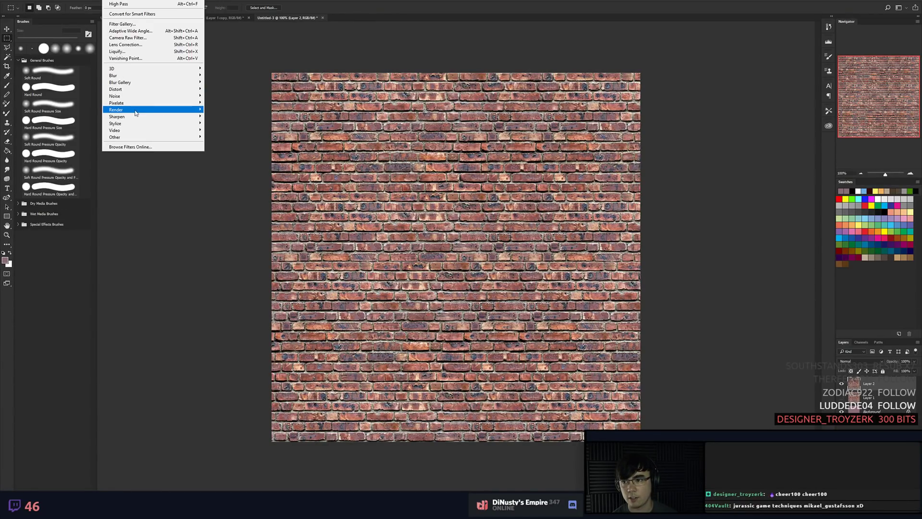
mouse_move(129, 141)
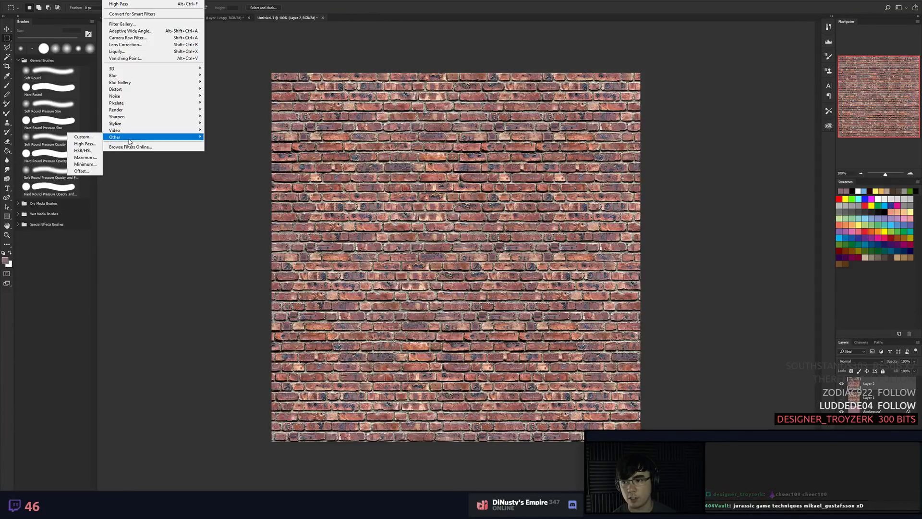
left_click(81, 171)
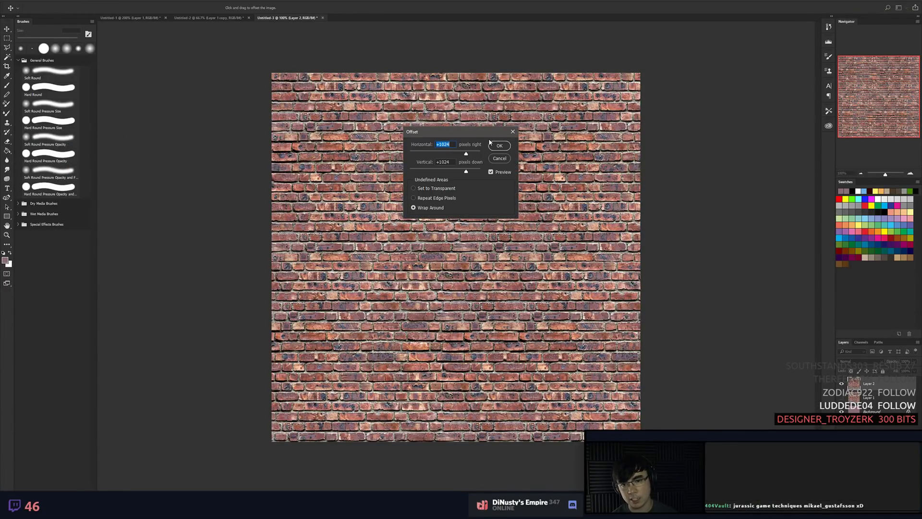
type("512")
key("Tab")
type("512")
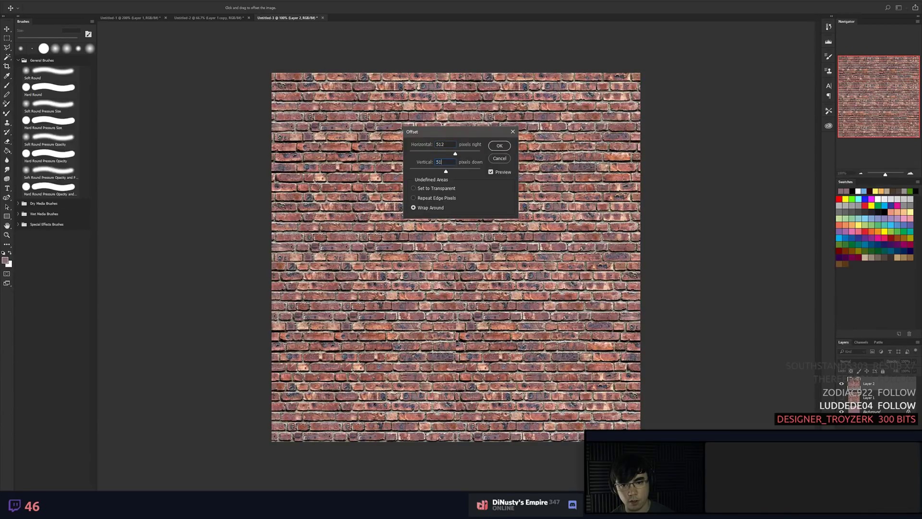
left_click(499, 146)
Examine the vertical seam through the center of the offset Layer 2 up close.
key("ctrl+plus")
key("ctrl+plus")
left_click_drag(476, 31, 497, 333)
scroll(497, 332, "up", 4)
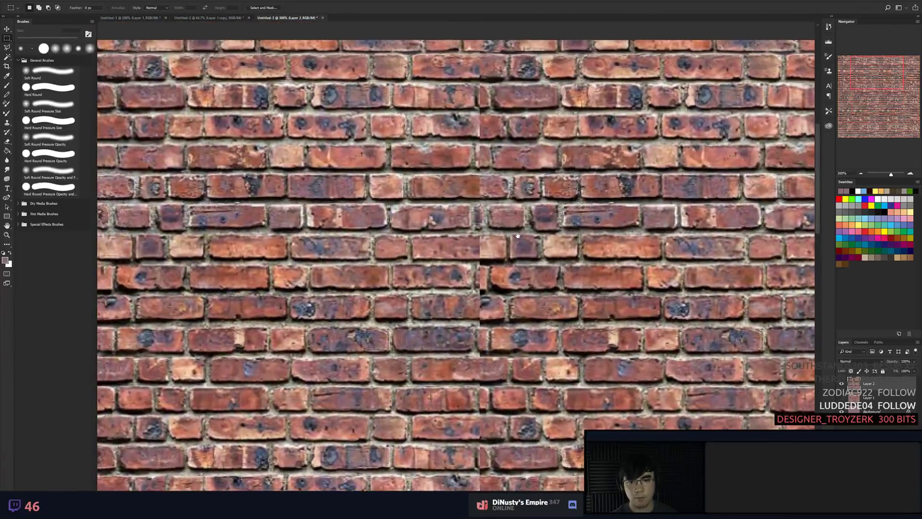
scroll(520, 236, "down", 6)
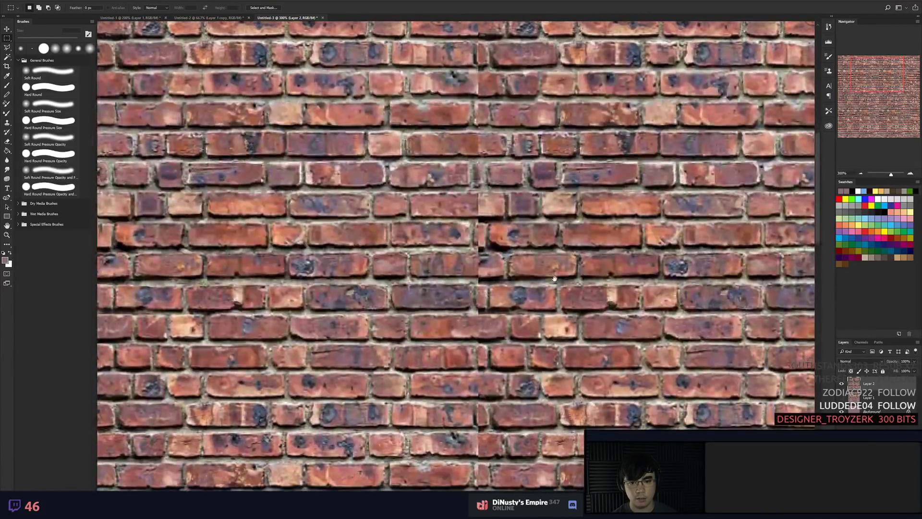
Examine the offset brick texture at several zoom levels for pattern repetition and the break along its center seam.
scroll(567, 260, "down", 5)
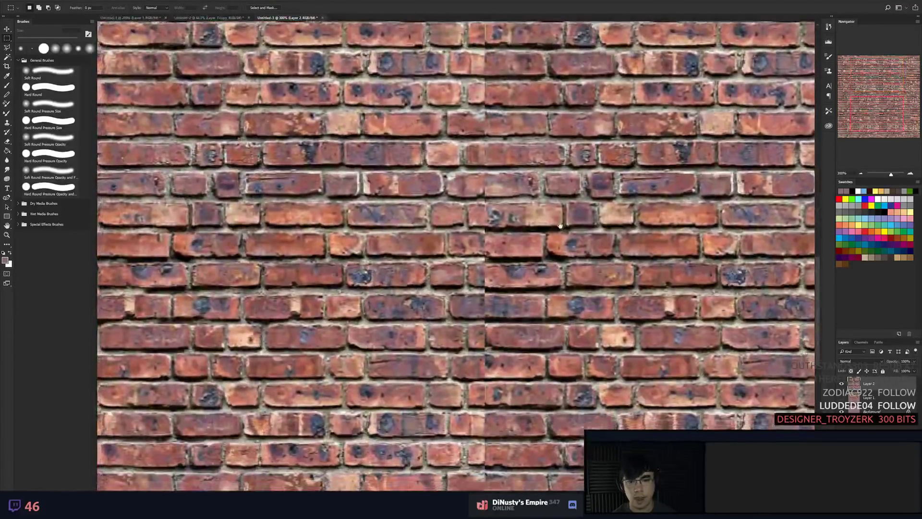
scroll(523, 292, "up", 1)
scroll(522, 292, "down", 5)
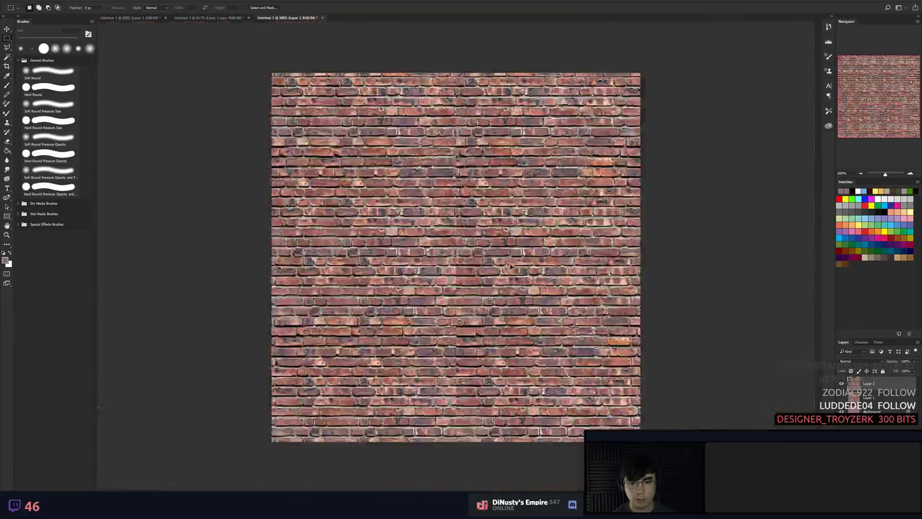
scroll(554, 262, "up", 3)
scroll(555, 262, "up", 5)
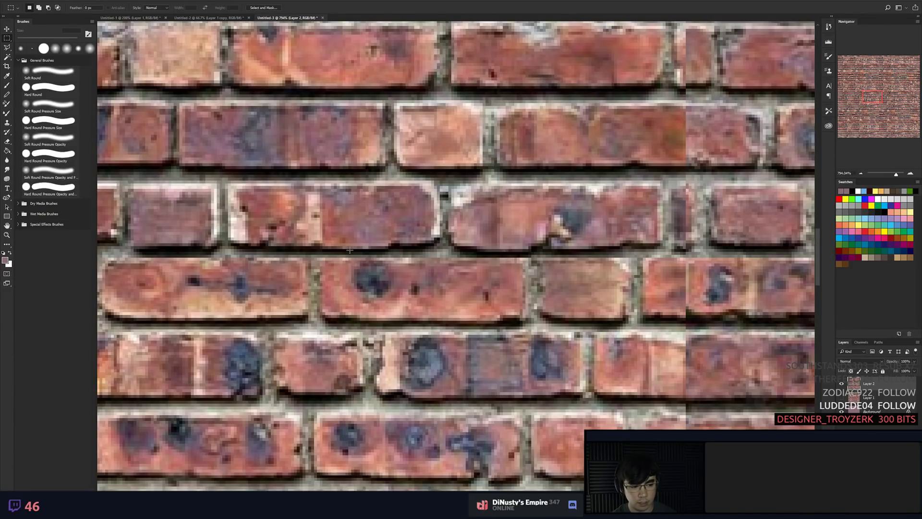
scroll(349, 250, "down", 5)
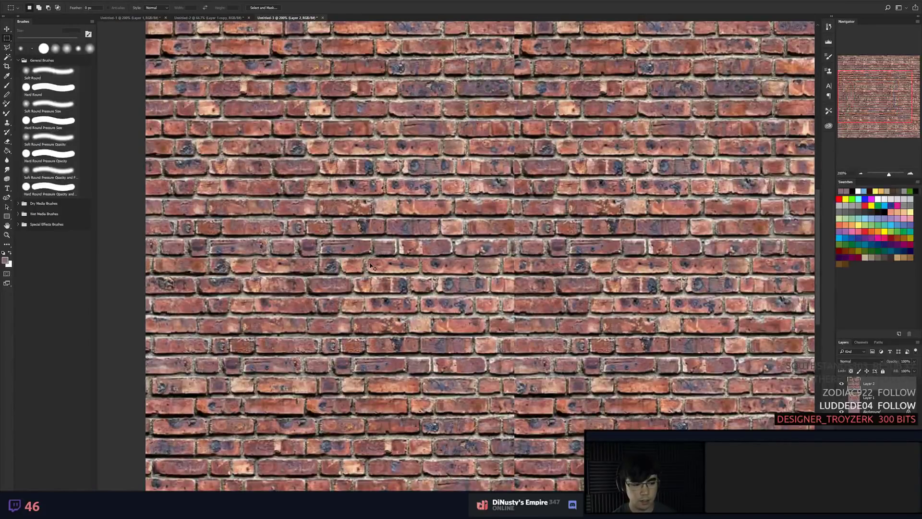
scroll(371, 266, "down", 2)
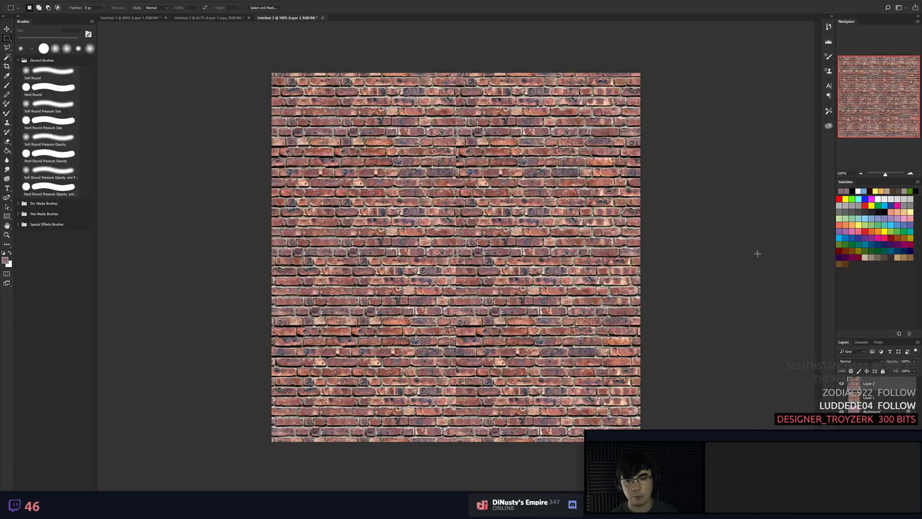
key("ctrl+plus")
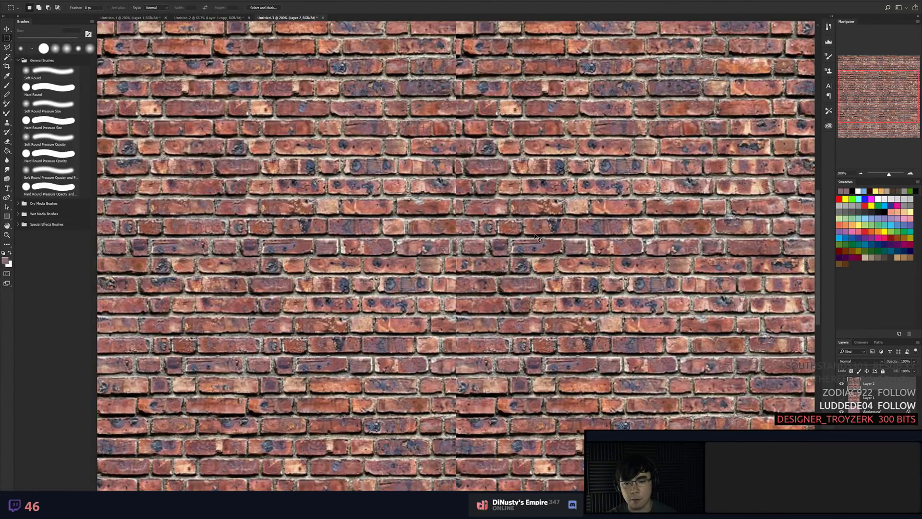
key("ctrl+minus")
key("ctrl+minus")
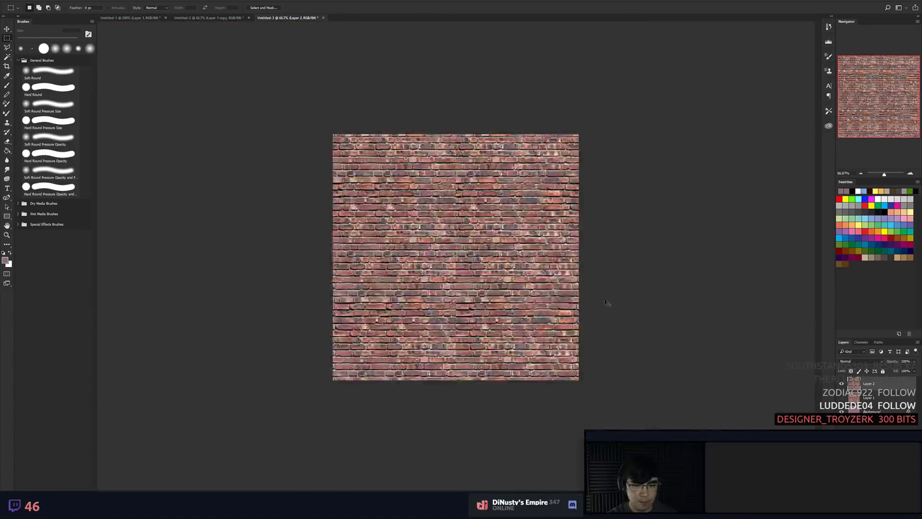
key("ctrl+plus")
key("ctrl+plus")
key("ctrl+plus")
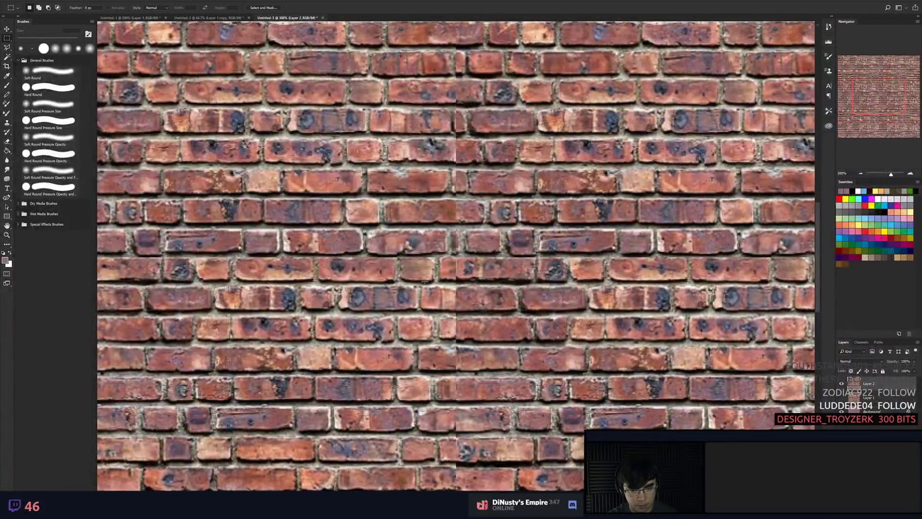
Duplicate Layer 2 and reapply the last-used Offset filter to the copy.
key("ctrl+j")
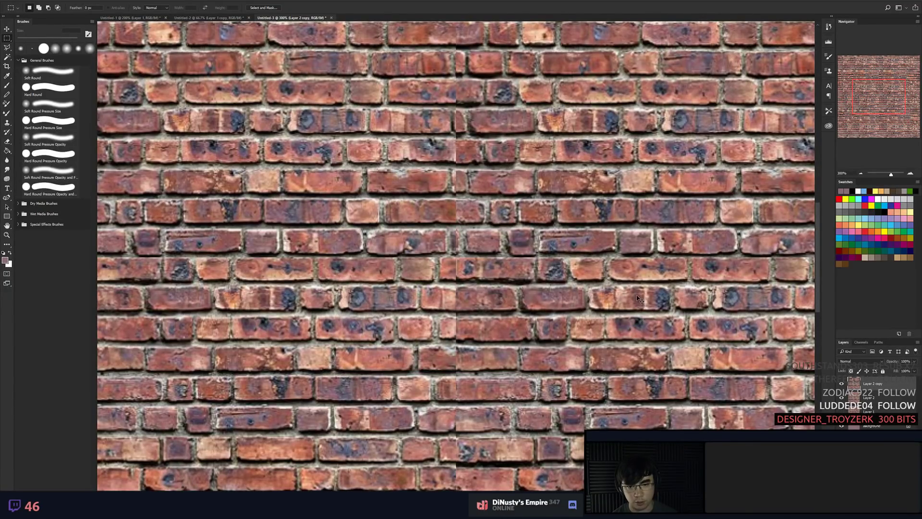
key("ctrl+f")
key("Escape")
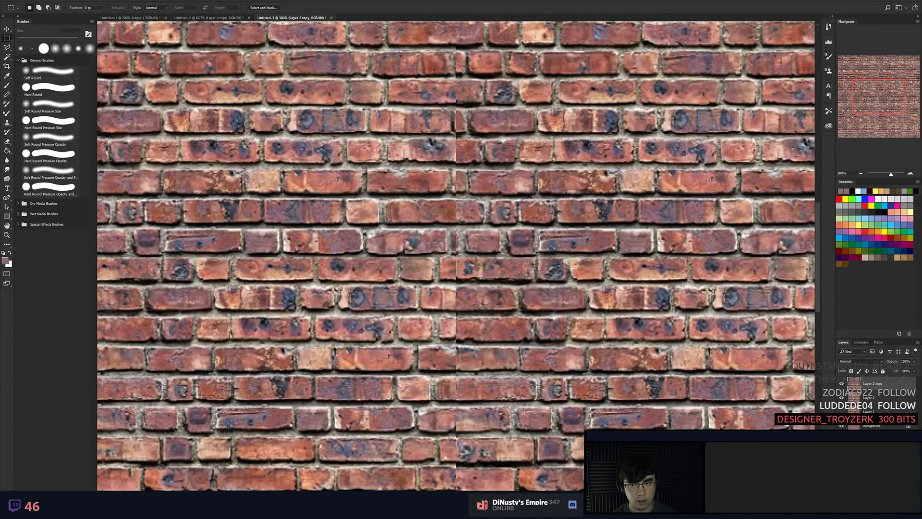
left_click(143, 1)
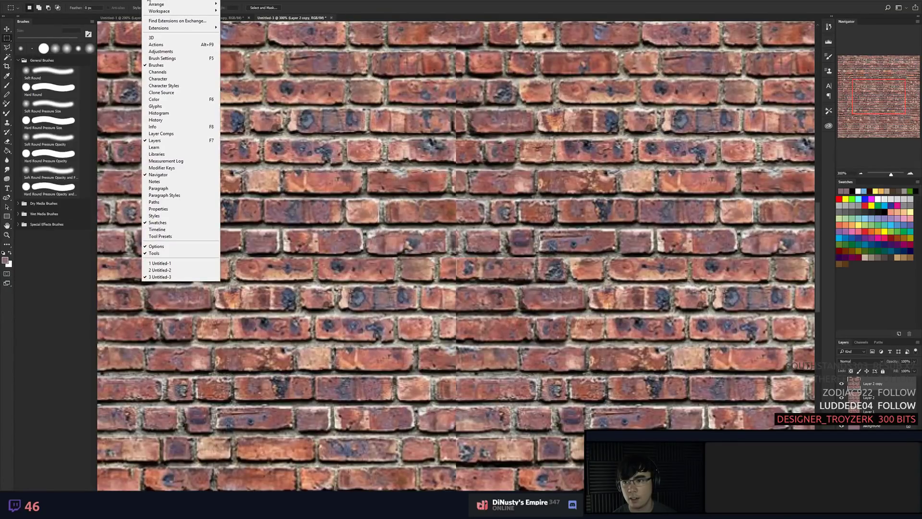
mouse_move(115, 1)
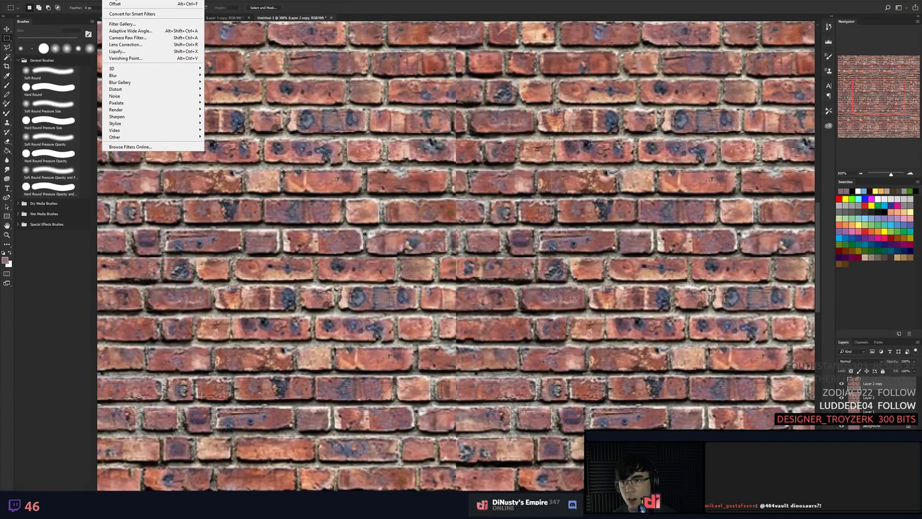
key("Escape")
left_click_drag(391, 169, 382, 152)
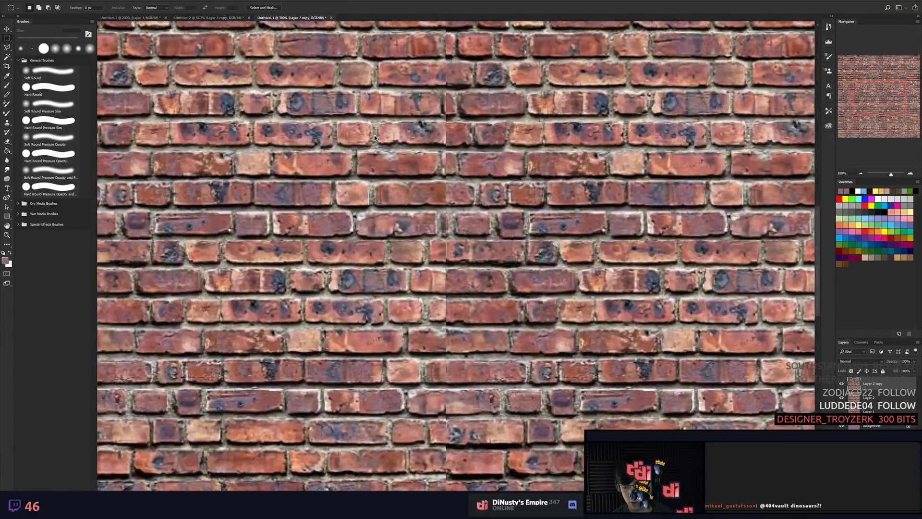
key("ctrl+alt+f")
key("ctrl+1")
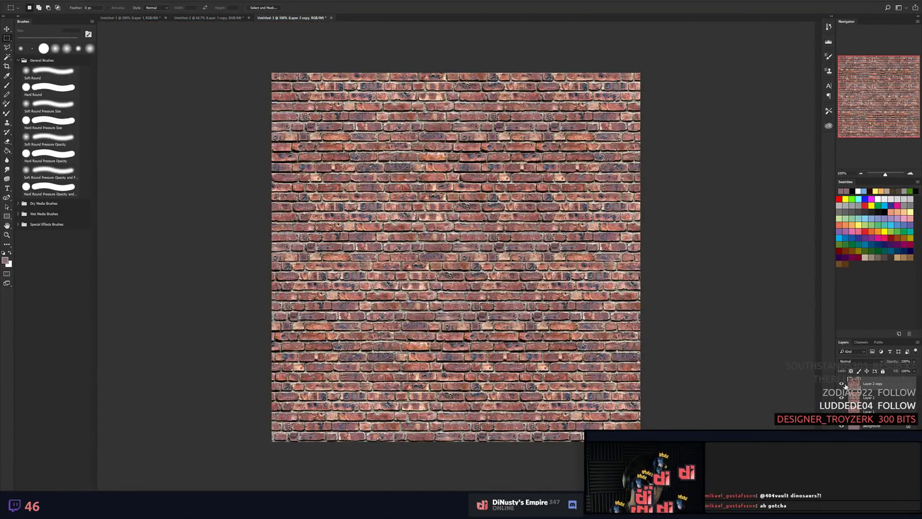
Add a layer mask to Layer 2 copy and fill the mask with black.
left_click(868, 485)
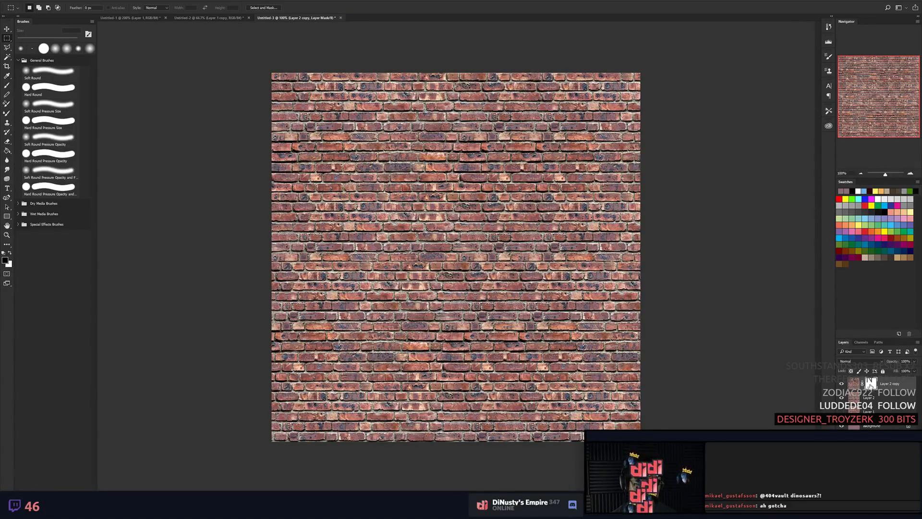
key("x")
key("ctrl+BackSpace")
Try to paint Layer 2 copy back in over the center seam with a 9 px Hard Round brush on its mask.
key("ctrl+plus")
left_click_drag(384, 188, 428, 376)
left_click_drag(428, 240, 437, 358)
key("ctrl+plus")
scroll(619, 283, "up", 2)
key("b")
left_click_drag(557, 255, 413, 259)
left_click_drag(446, 260, 435, 266)
mouse_move(525, 252)
left_mouse_down()
mouse_move(494, 249)
mouse_move(581, 241)
mouse_move(494, 285)
left_mouse_up()
key("ctrl+z")
key("ctrl+z")
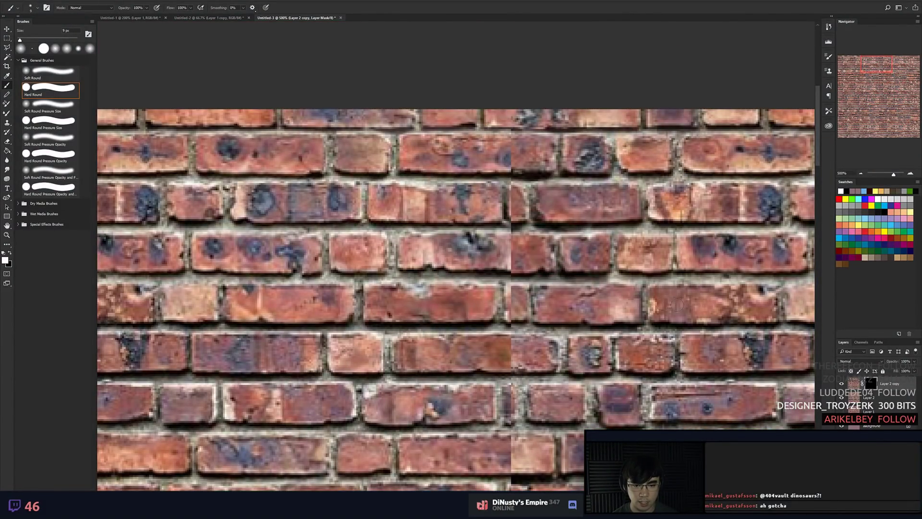
Check the layer mask of Layer 2 copy on its own and fill the mask with white.
left_click(855, 387)
key("ctrl+f")
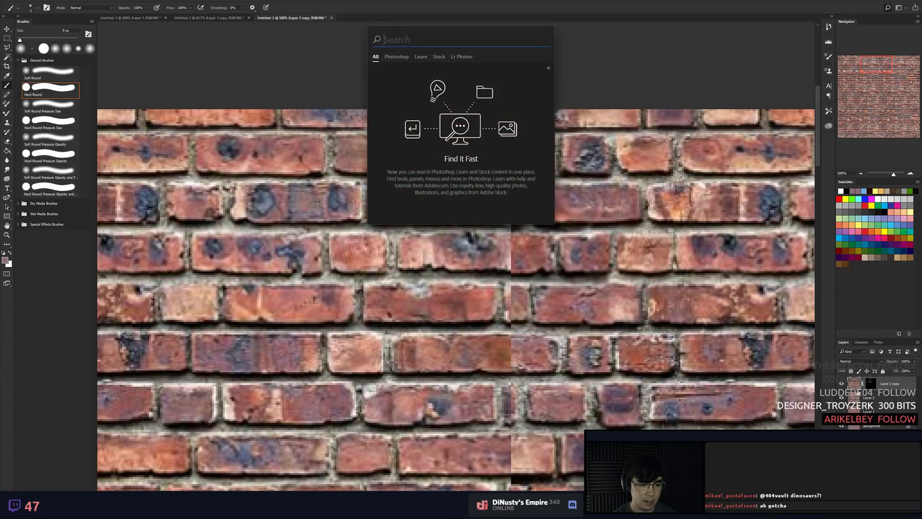
key("Escape")
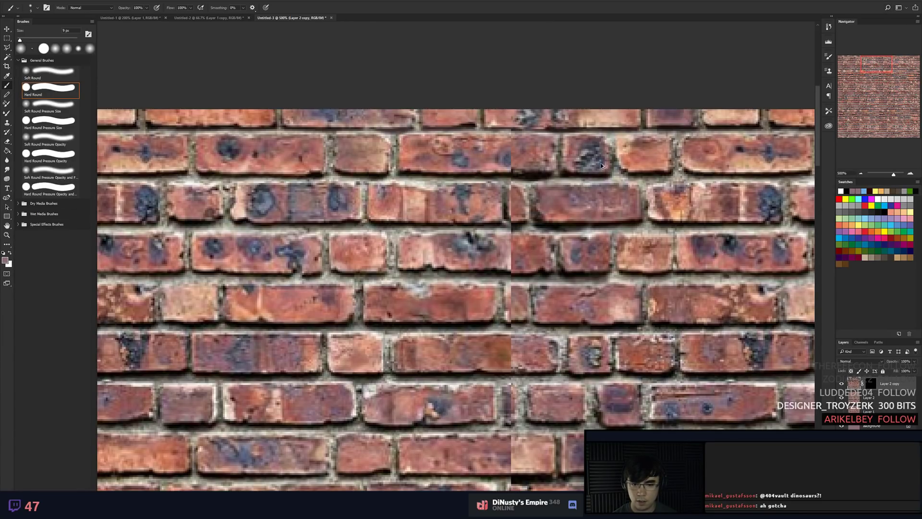
left_click(872, 385, "alt")
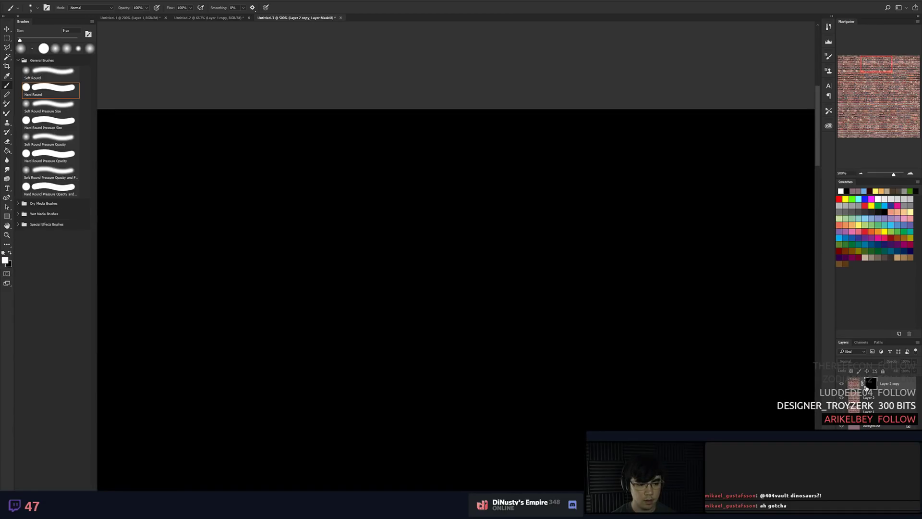
left_click(870, 384, "alt")
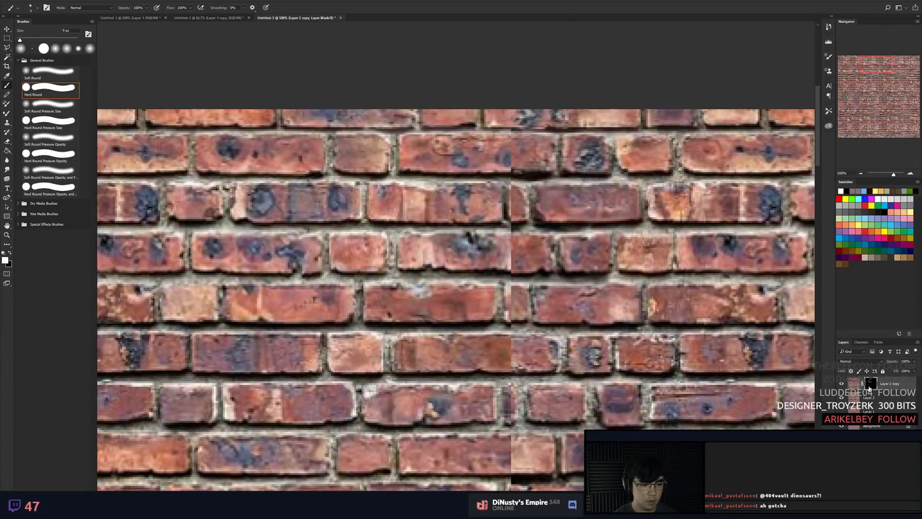
key("x")
key("ctrl+BackSpace")
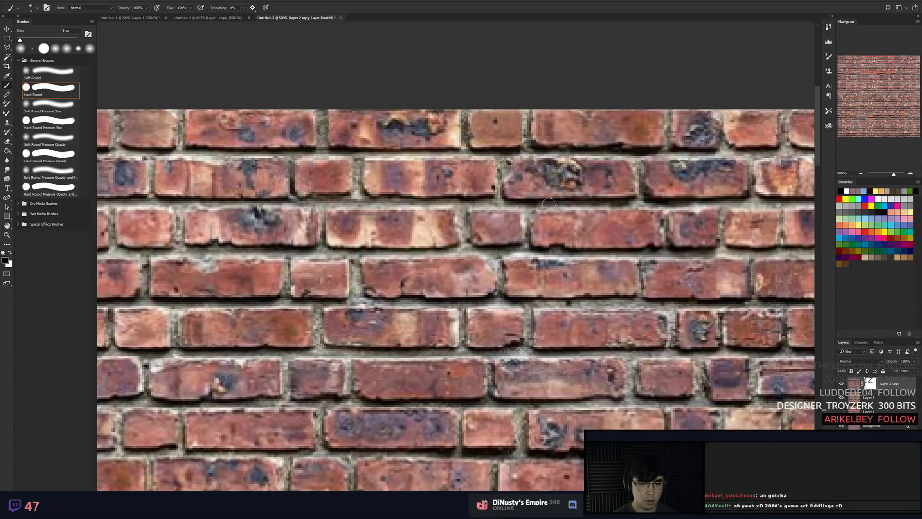
Offset Layer 2 copy by 512 pixels horizontally and 0 vertically with Wrap Around, and compare it with the layer below.
key("ctrl+minus")
key("ctrl+minus")
key("alt+v")
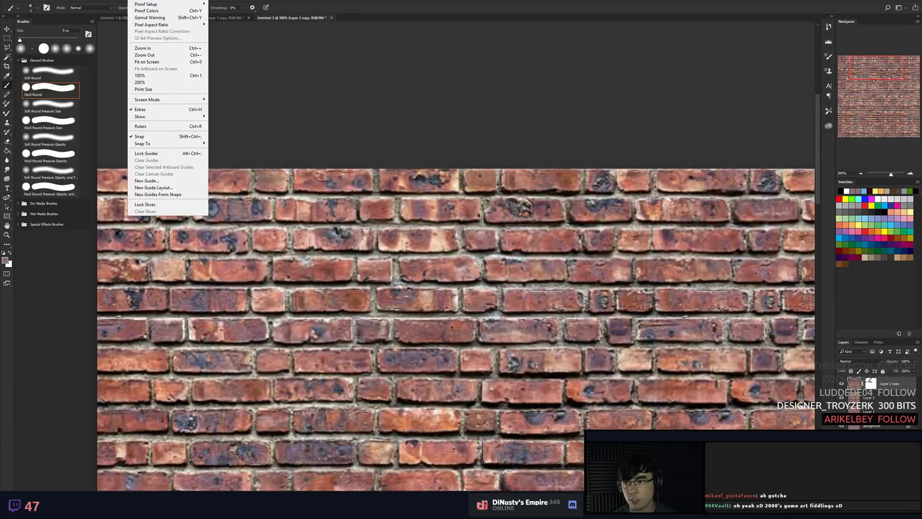
mouse_move(111, 1)
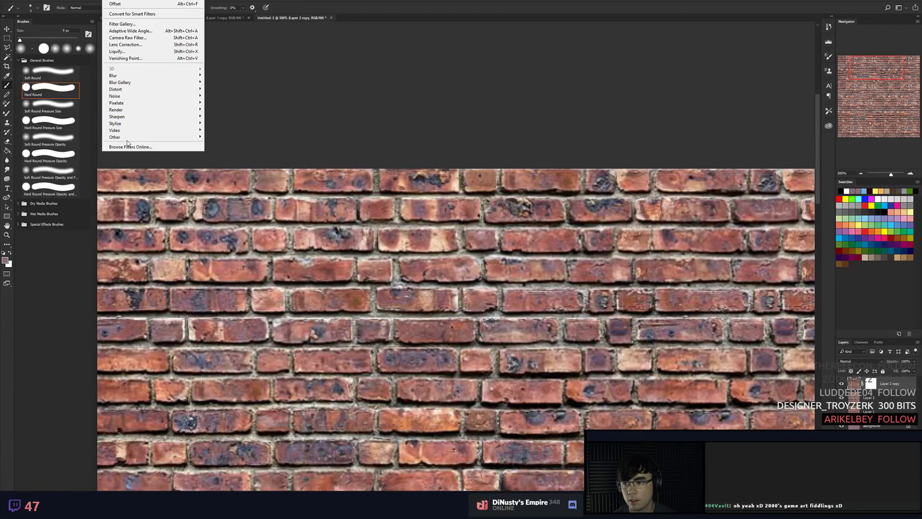
mouse_move(128, 138)
left_click(84, 173)
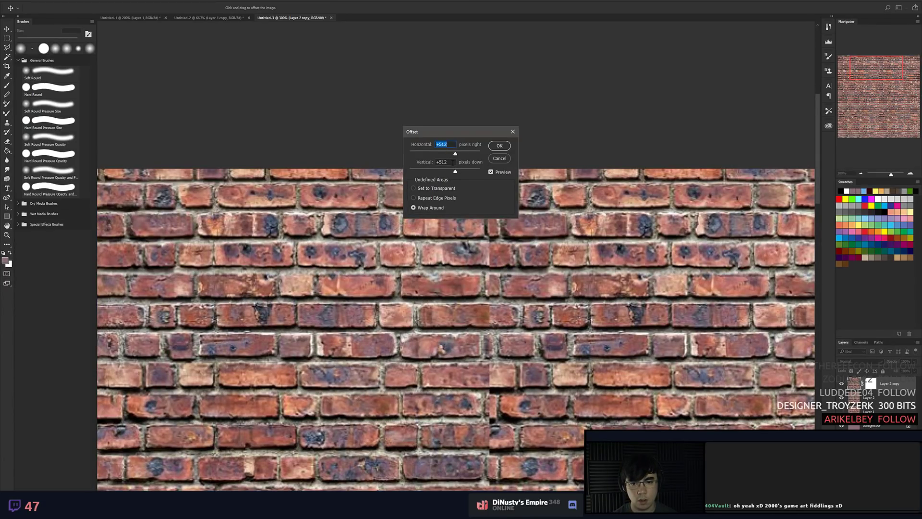
type("0")
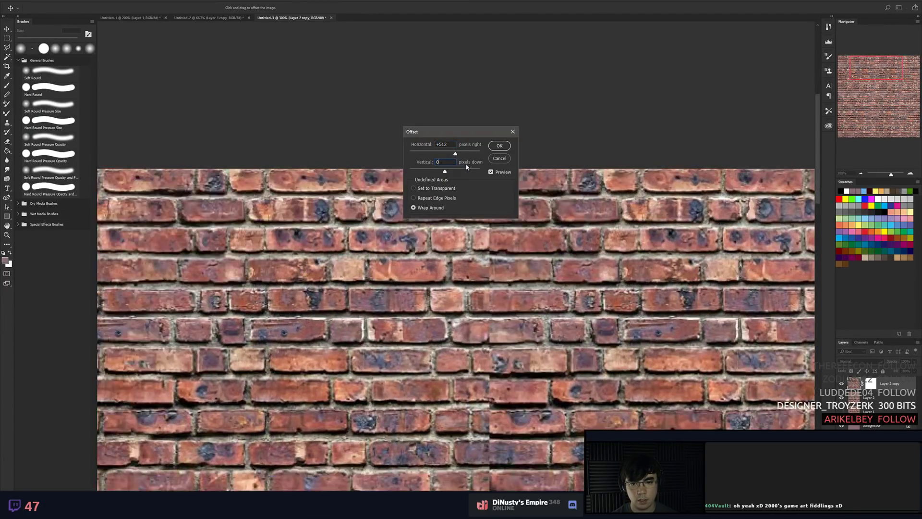
left_click(500, 145)
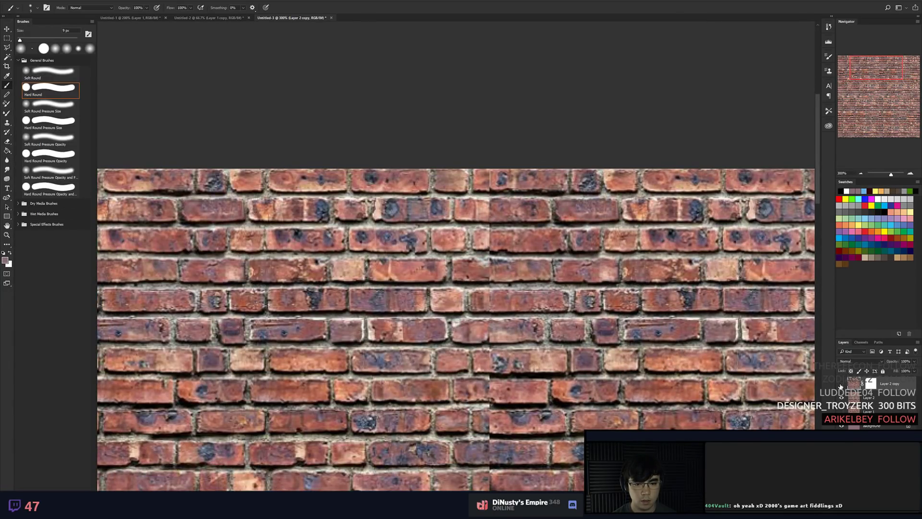
left_click(841, 385)
left_click(841, 384)
Offset Layer 2 copy a second time by 512 pixels horizontally, 0 vertically, and toggle its visibility to compare the result.
left_click(121, 0)
mouse_move(109, 1)
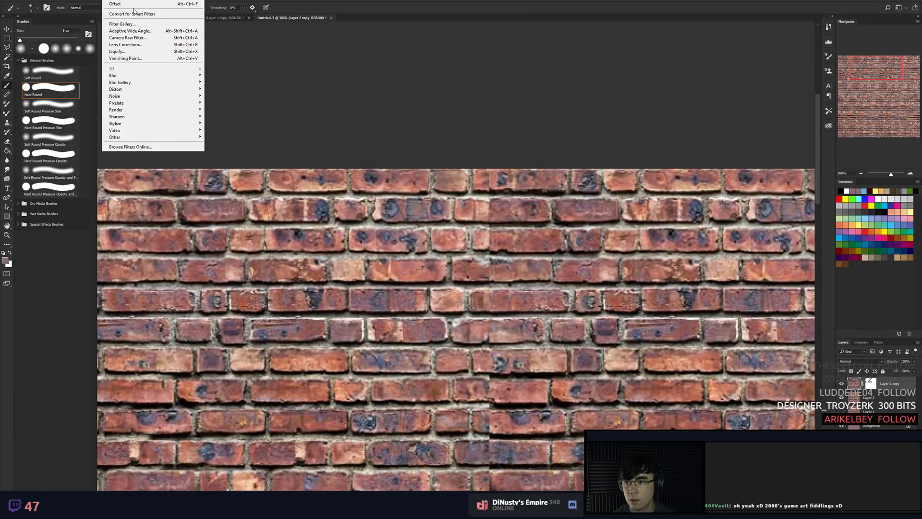
mouse_move(142, 137)
left_click(99, 176)
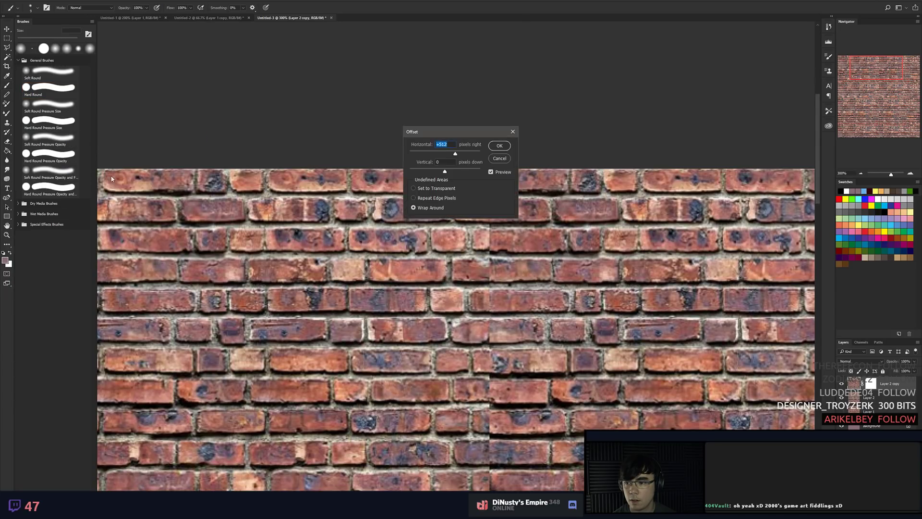
left_click_drag(457, 153, 455, 154)
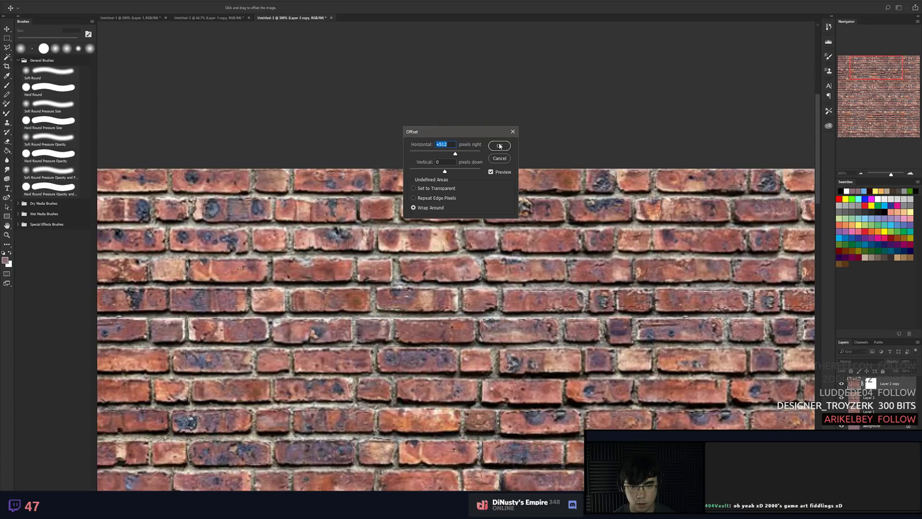
left_click(495, 149)
left_click(842, 384)
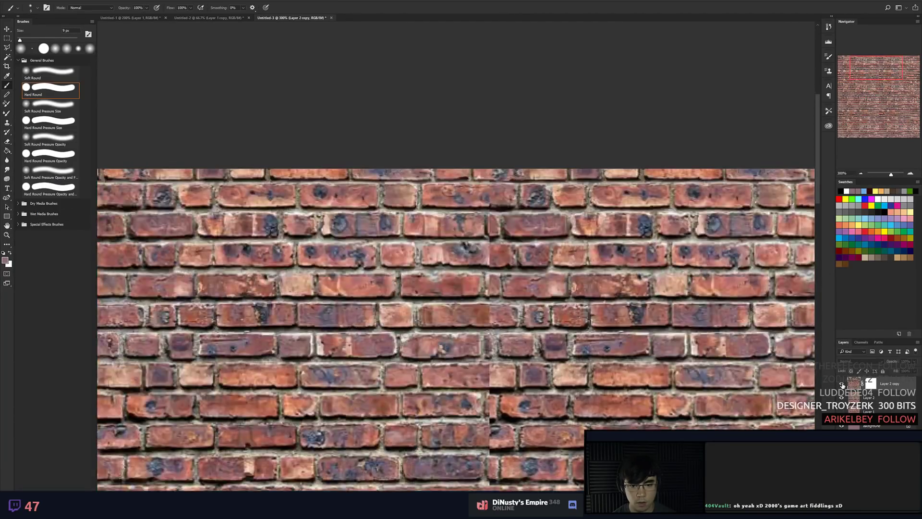
left_click(842, 384)
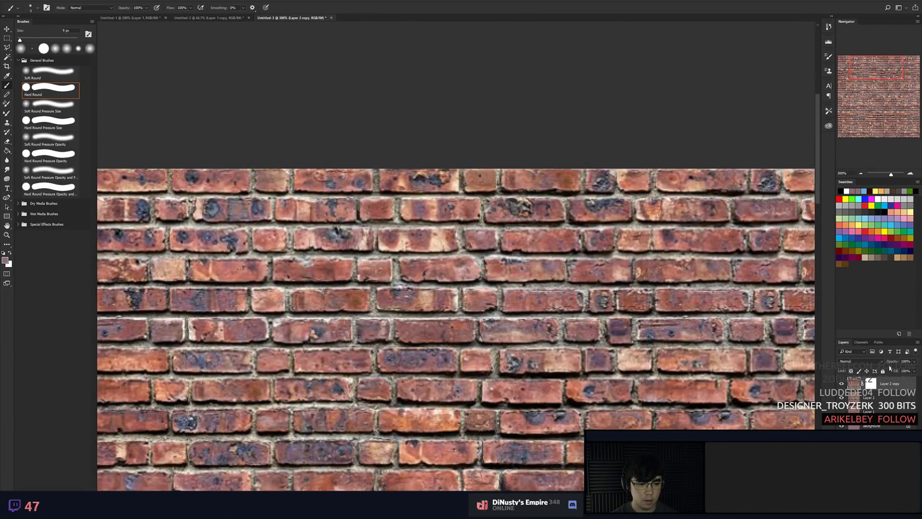
Discard Layer 2 copy together with its mask, leaving Layer 2 as the topmost layer.
left_click_drag(892, 361, 871, 363)
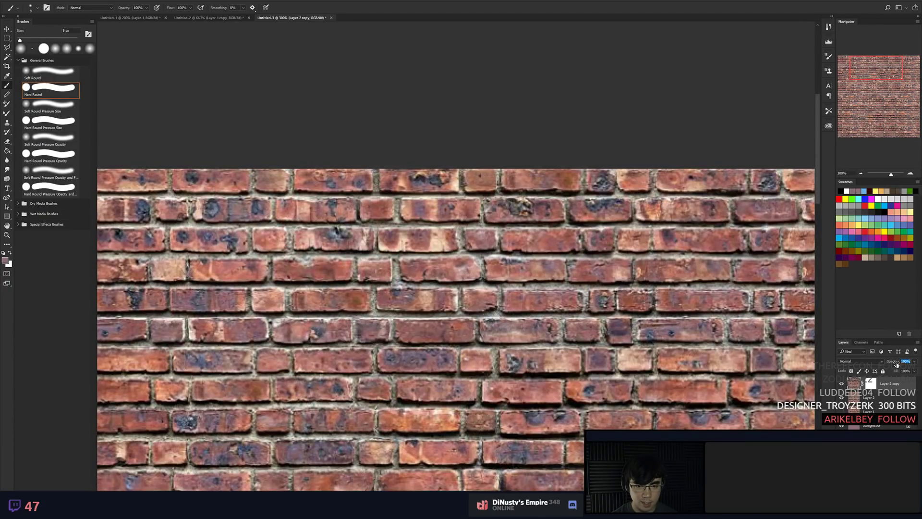
key("ctrl+minus")
key("ctrl+minus")
key("ctrl+minus")
key("ctrl+e")
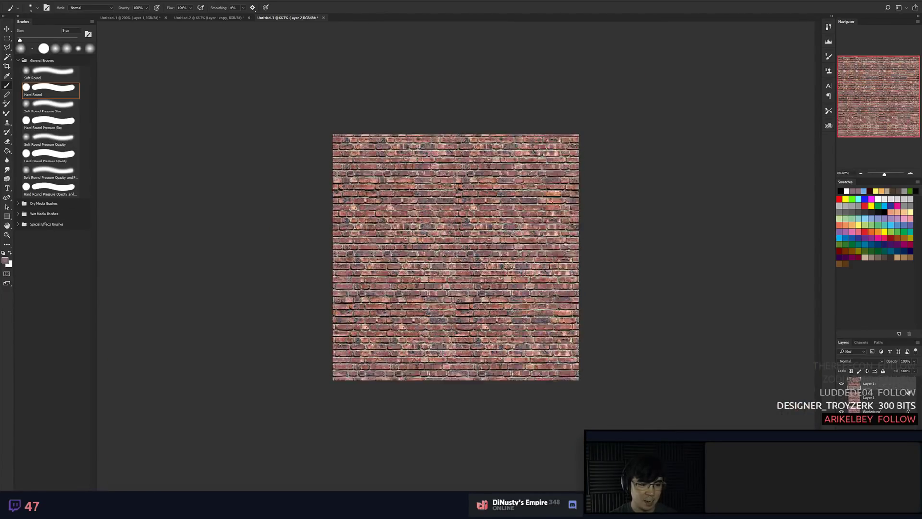
Duplicate Layer 2 and shift the copy horizontally to the right by about a quarter of the canvas width.
key("ctrl+j")
left_click_drag(547, 308, 610, 307)
key("ctrl+plus")
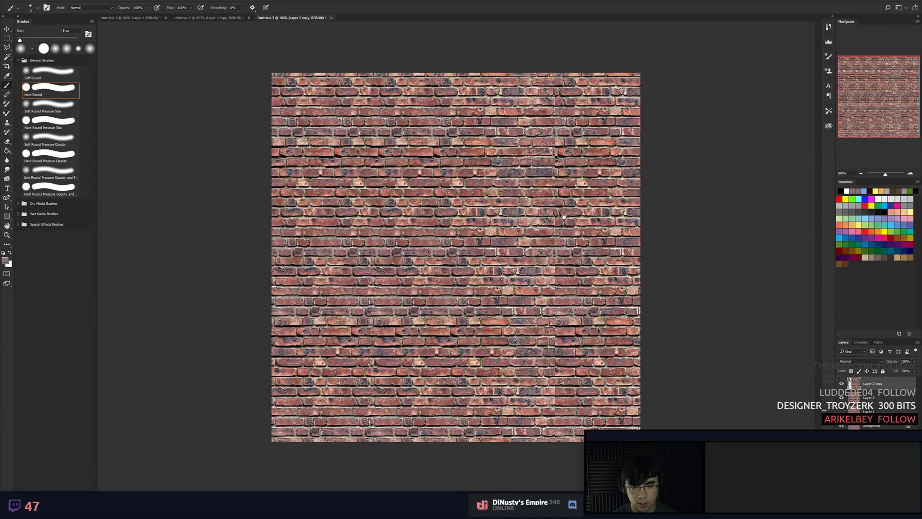
key("ctrl+plus")
left_click_drag(411, 367, 470, 213)
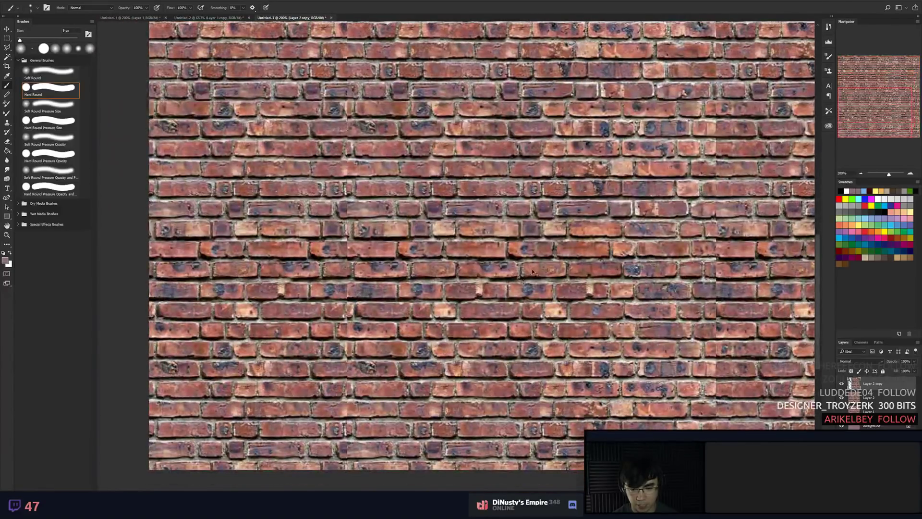
Give Layer 2 copy a layer mask and invert it to black so the shifted copy is fully hidden.
key("ctrl+minus")
key("ctrl+minus")
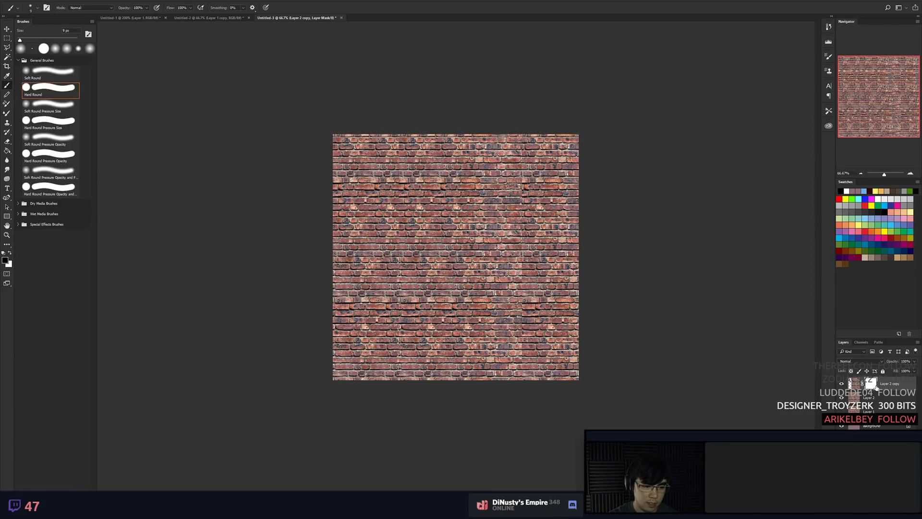
key("ctrl+i")
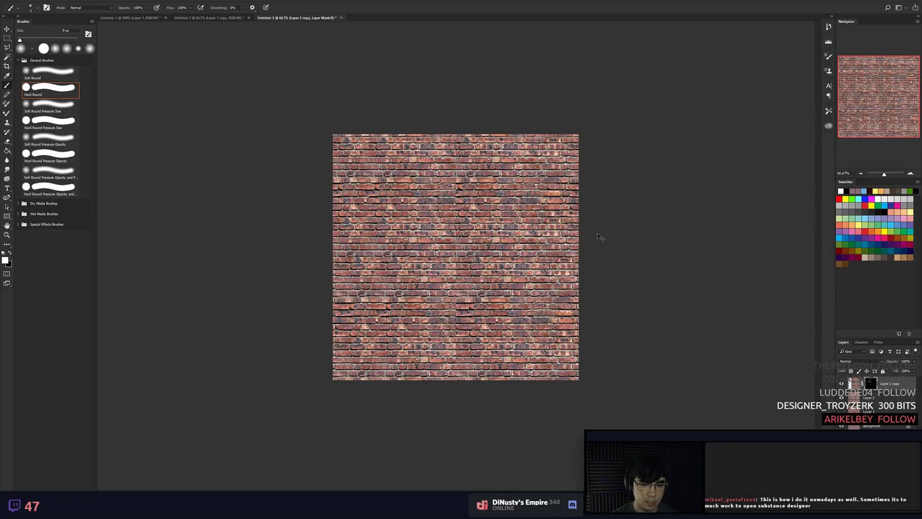
key("ctrl+plus")
key("ctrl+plus")
key("ctrl+plus")
key("ctrl+plus")
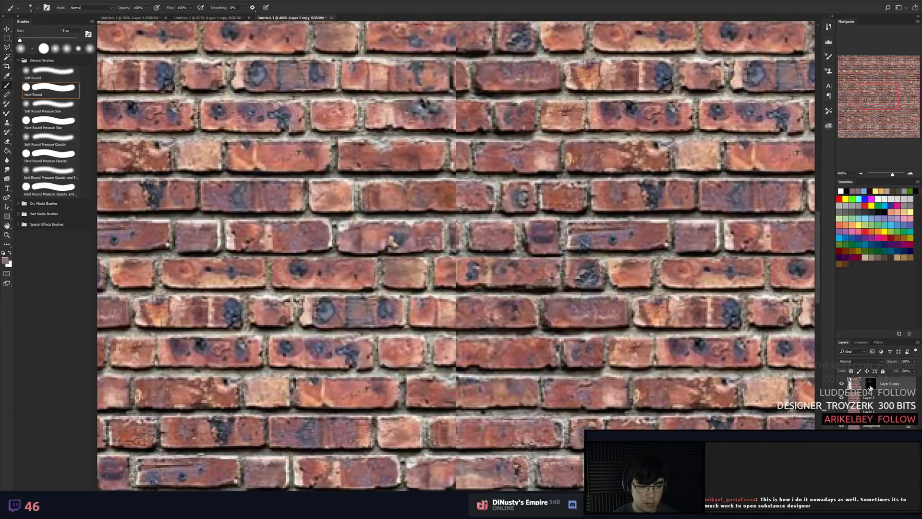
Paint white on Layer 2 copy's mask with the 9 px Hard Round brush, revealing copied bricks along the center seam above mid-canvas.
key("w")
left_click(474, 270)
key("ctrl+d")
key("b")
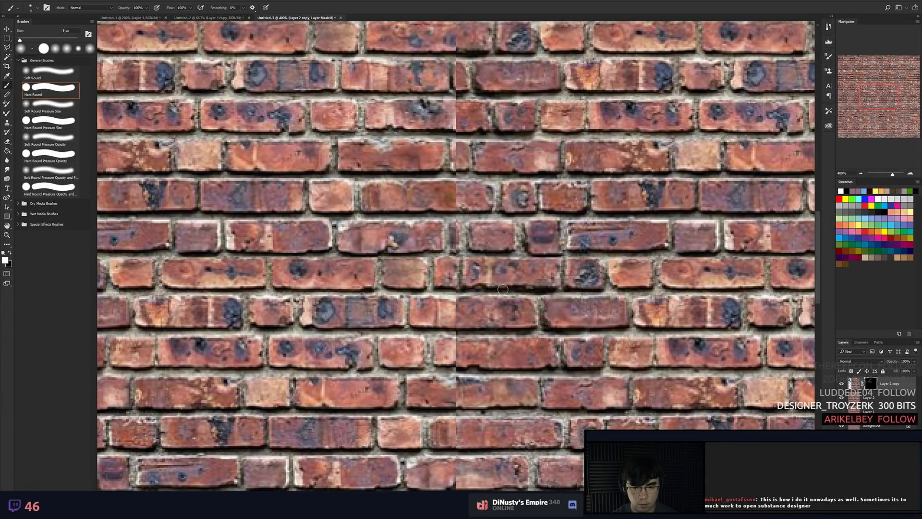
left_click_drag(452, 230, 438, 240)
mouse_move(451, 197)
left_mouse_down()
mouse_move(459, 217)
mouse_move(498, 235)
left_mouse_up()
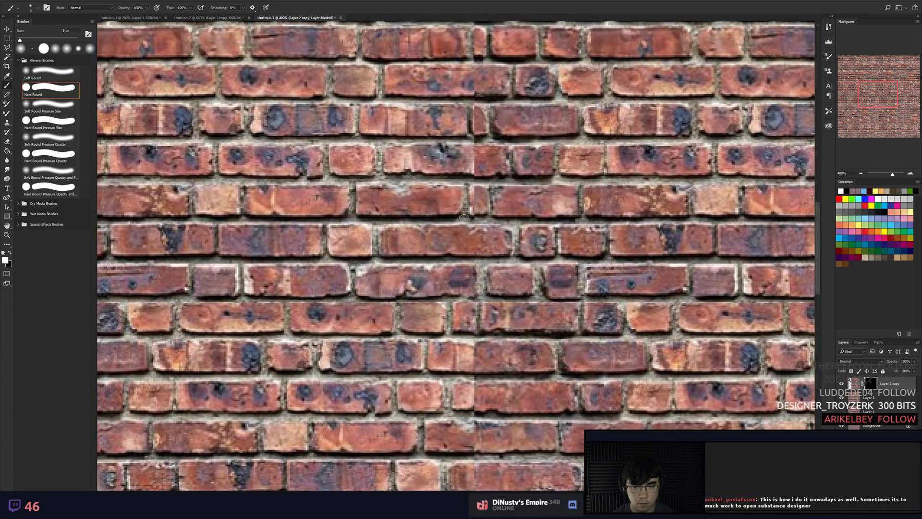
left_click_drag(456, 187, 462, 194)
mouse_move(488, 188)
left_mouse_down()
mouse_move(529, 204)
mouse_move(525, 175)
left_mouse_up()
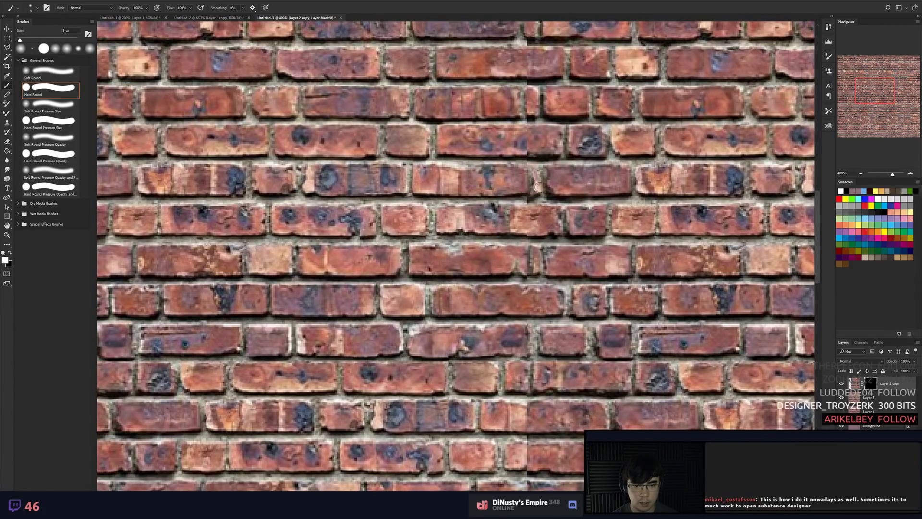
mouse_move(552, 195)
left_mouse_down()
mouse_move(558, 219)
mouse_move(550, 207)
left_mouse_up()
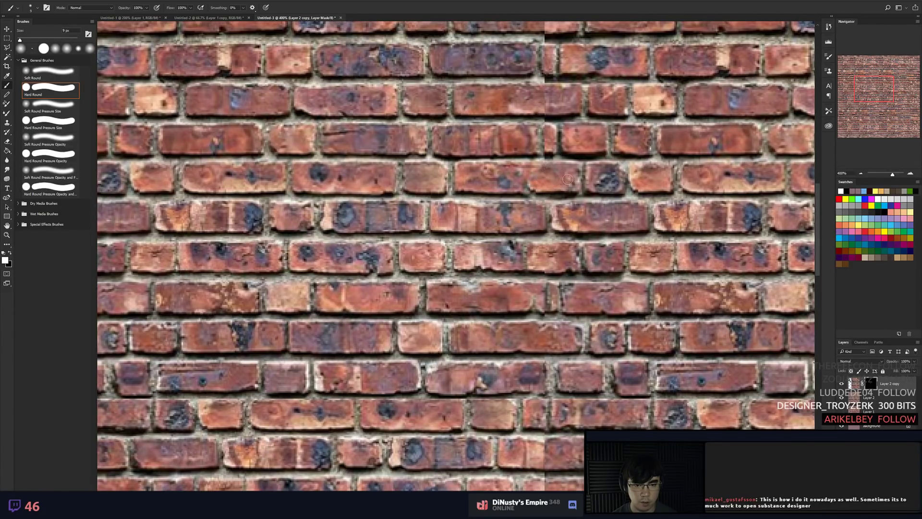
Enlarge the Hard Round brush to 29 px and reveal the copied bricks farther up the center seam on the mask.
mouse_move(526, 170)
left_mouse_down()
mouse_move(513, 167)
mouse_move(551, 180)
mouse_move(541, 168)
mouse_move(533, 186)
mouse_move(547, 181)
mouse_move(528, 176)
mouse_move(485, 190)
left_mouse_up()
right_click(543, 183, "alt")
right_click(557, 183, "alt")
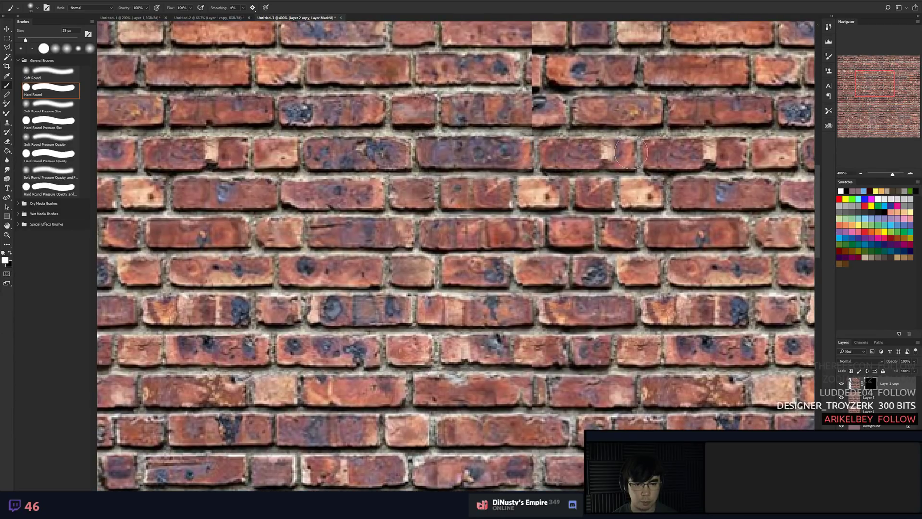
left_click_drag(615, 166, 650, 221)
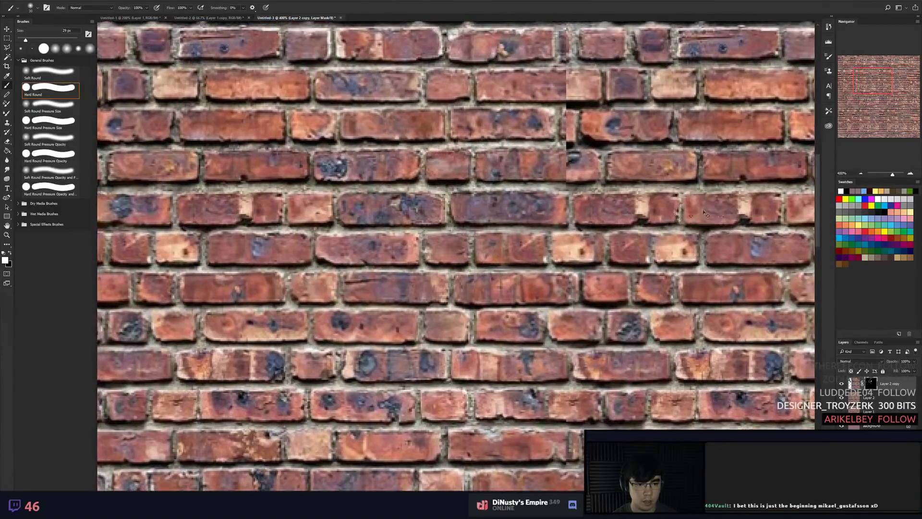
left_click_drag(531, 161, 515, 187)
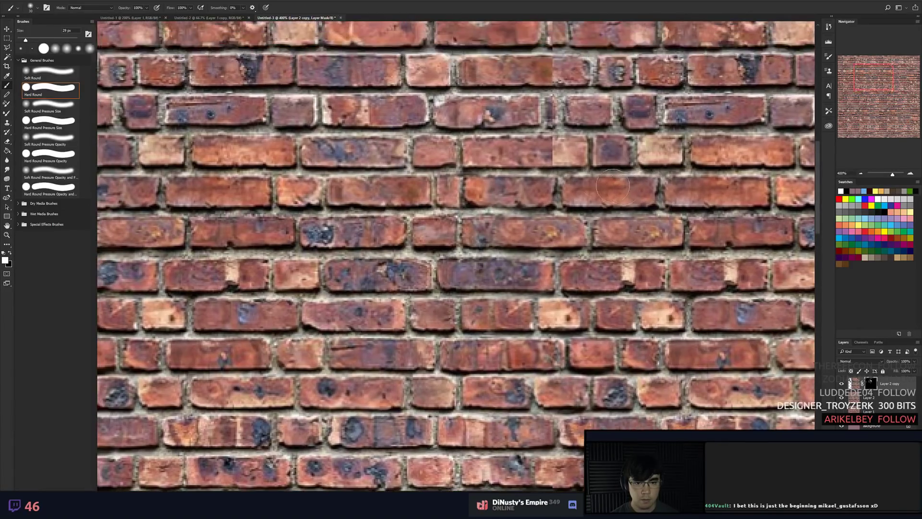
left_click_drag(652, 160, 654, 200)
mouse_move(548, 71)
left_mouse_down()
mouse_move(574, 126)
mouse_move(379, 127)
left_mouse_up()
mouse_move(548, 90)
left_mouse_down()
mouse_move(547, 158)
mouse_move(649, 157)
left_mouse_up()
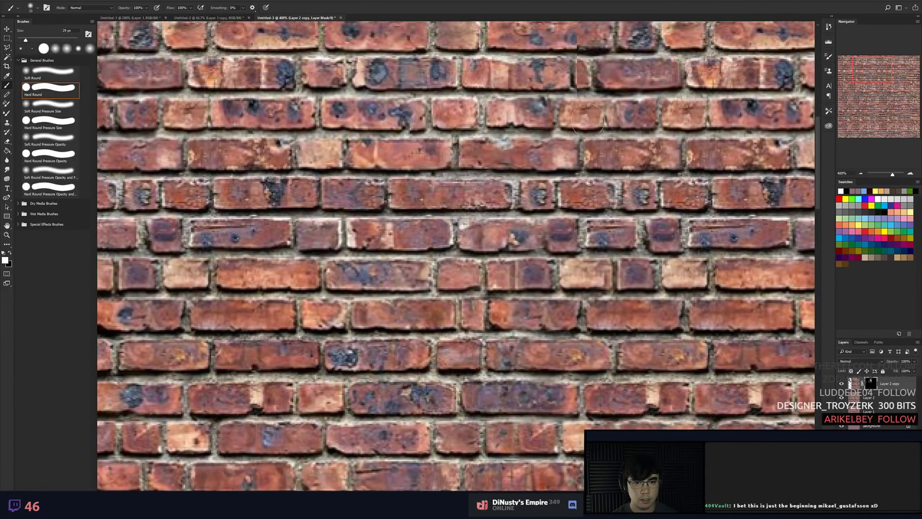
Paint white on the mask over the seam in the topmost brick rows, up to the canvas's upper edge.
left_click_drag(531, 132, 514, 204)
left_click_drag(569, 156, 586, 141)
mouse_move(652, 135)
left_mouse_down()
mouse_move(606, 147)
mouse_move(618, 145)
left_mouse_up()
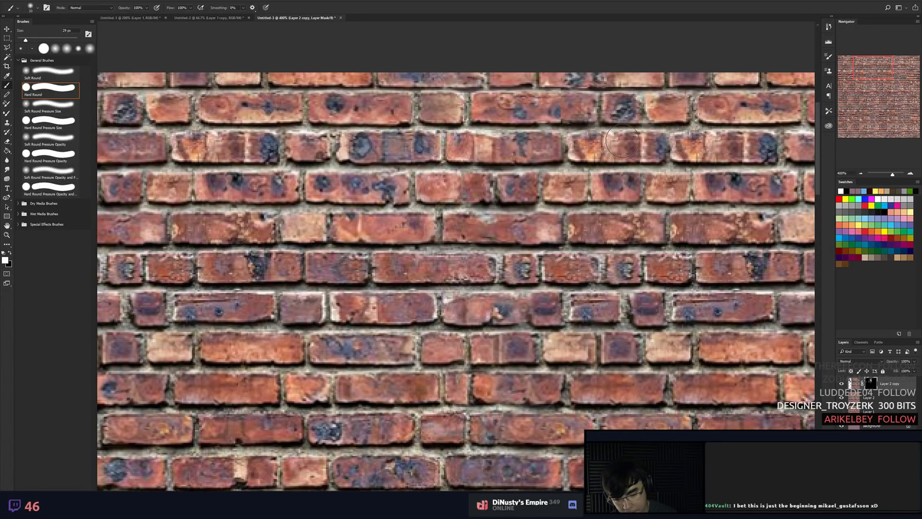
mouse_move(561, 111)
left_mouse_down()
mouse_move(533, 127)
mouse_move(541, 101)
left_mouse_up()
left_click(533, 127)
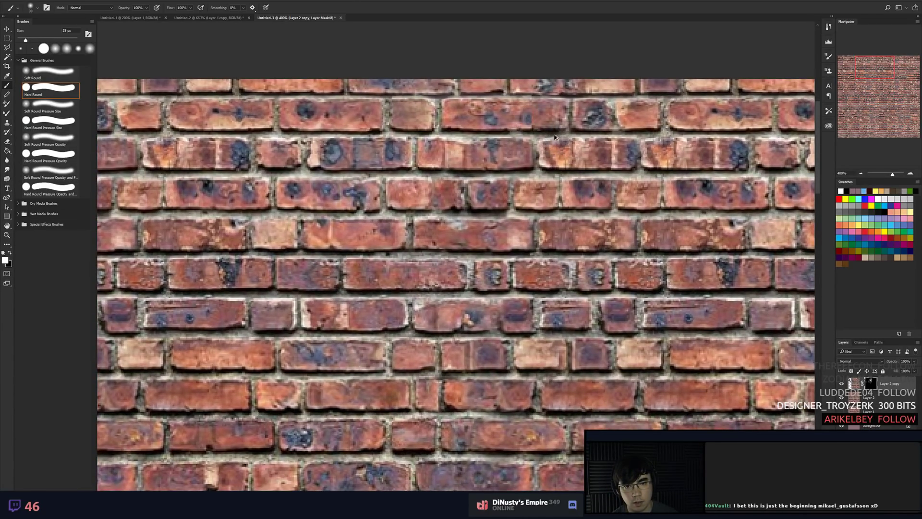
mouse_move(567, 207)
left_mouse_down()
mouse_move(571, 158)
mouse_move(573, 171)
left_mouse_up()
scroll(573, 165, "down", 10)
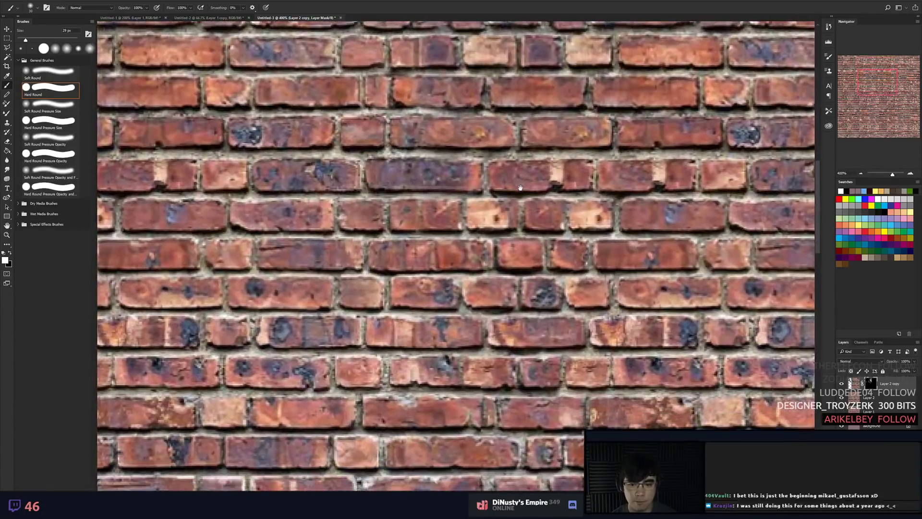
Undo the last mask stroke and reveal copied bricks over the seam in the rows around the canvas's middle.
left_click_drag(521, 188, 553, 139)
key("ctrl+z")
left_click_drag(467, 328, 496, 224)
mouse_move(496, 223)
left_mouse_down()
mouse_move(558, 209)
mouse_move(559, 252)
mouse_move(533, 243)
left_mouse_up()
mouse_move(490, 290)
left_mouse_down()
mouse_move(508, 259)
mouse_move(454, 235)
left_mouse_up()
left_click_drag(584, 306, 587, 264)
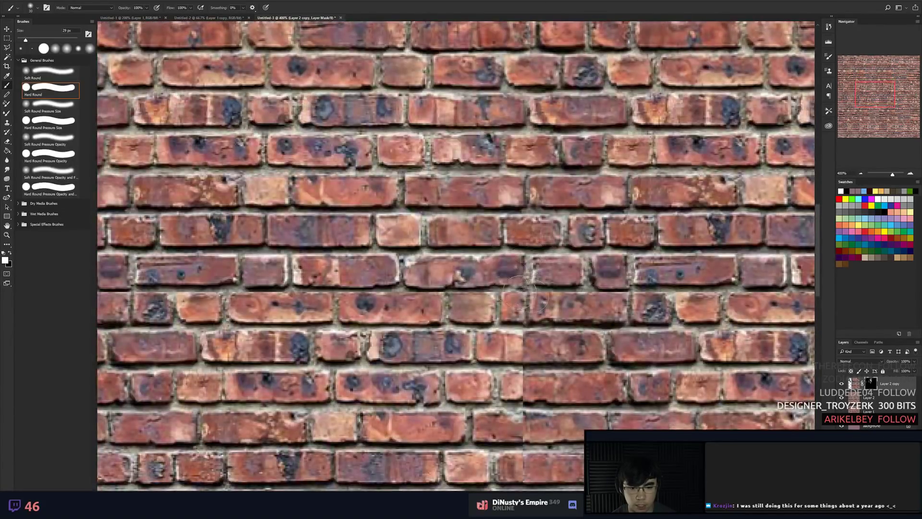
Reveal copied bricks along the seam just below mid-canvas, including the long brick left of the seam.
scroll(541, 209, "down", 2)
scroll(530, 292, "down", 2)
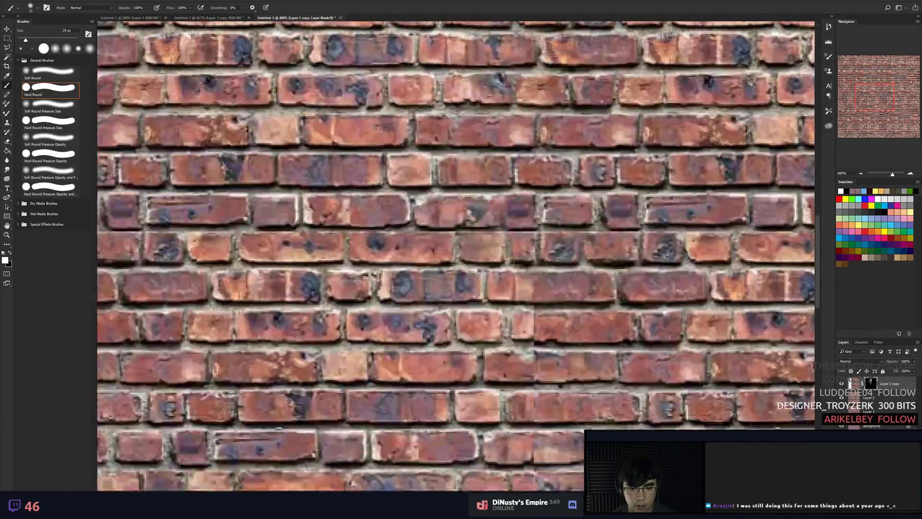
scroll(530, 291, "down", 2)
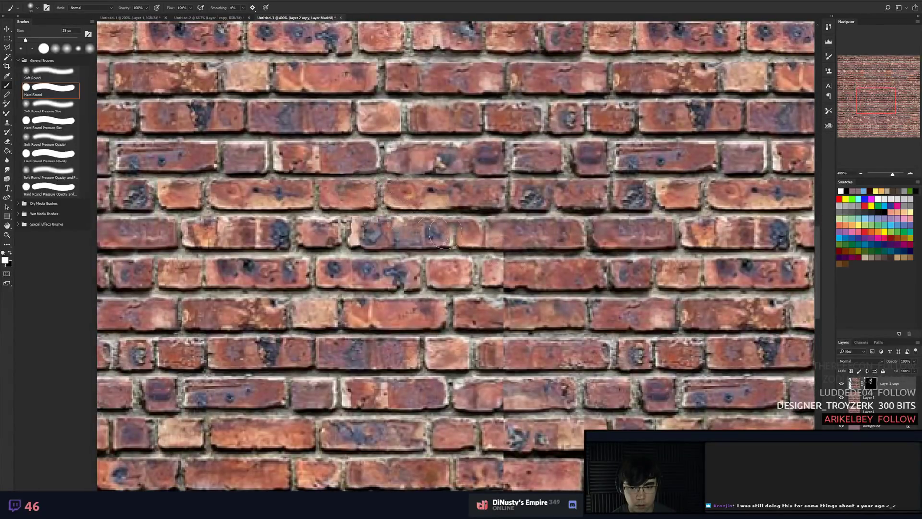
scroll(404, 172, "down", 1)
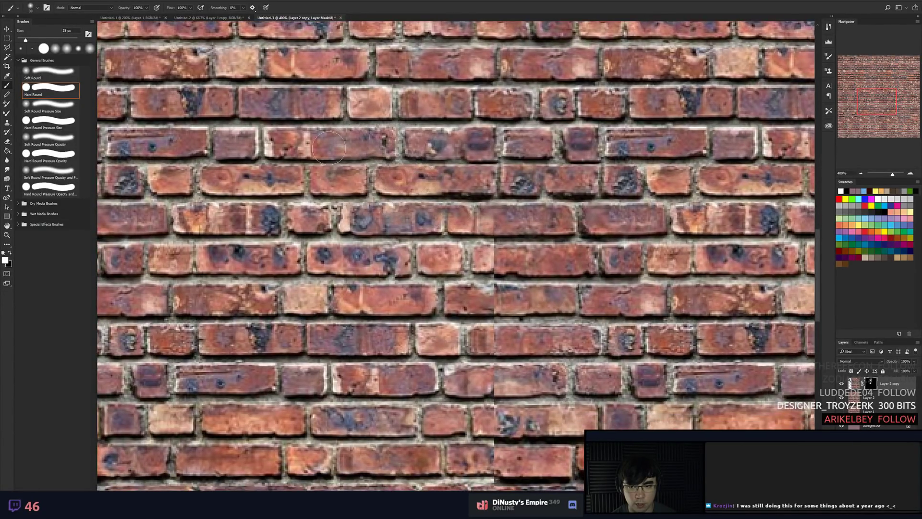
left_click_drag(246, 144, 237, 144)
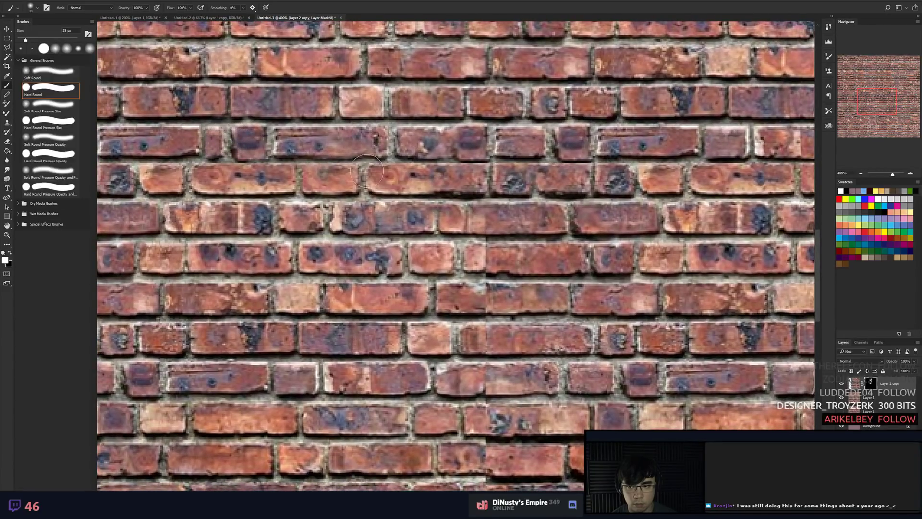
scroll(422, 173, "right", 3)
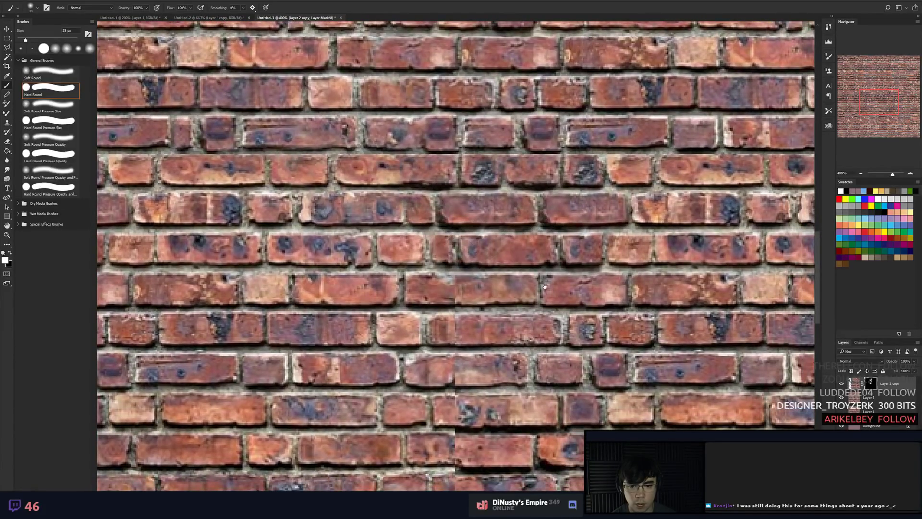
Continue painting white on the mask down the seam through the brick rows in the upper part of the lower half.
scroll(436, 229, "down", 2)
scroll(441, 227, "down", 2)
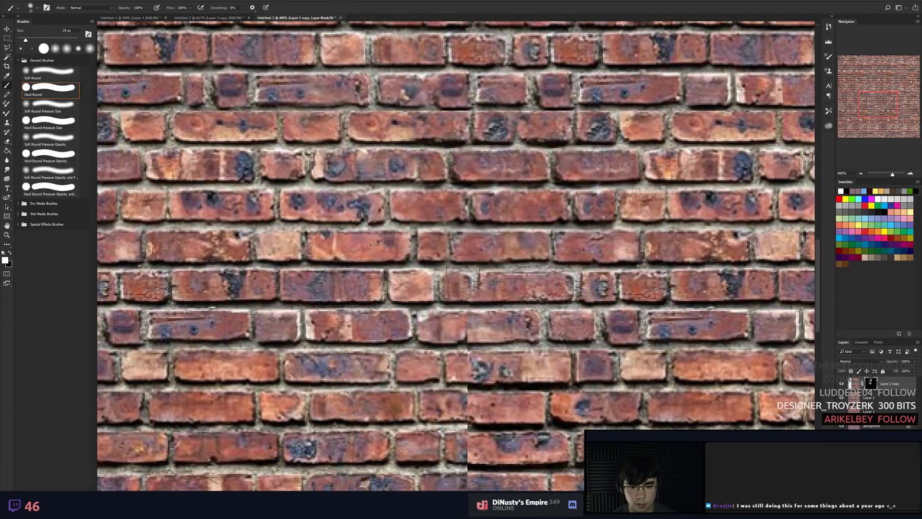
scroll(456, 297, "down", 2)
scroll(460, 306, "down", 2)
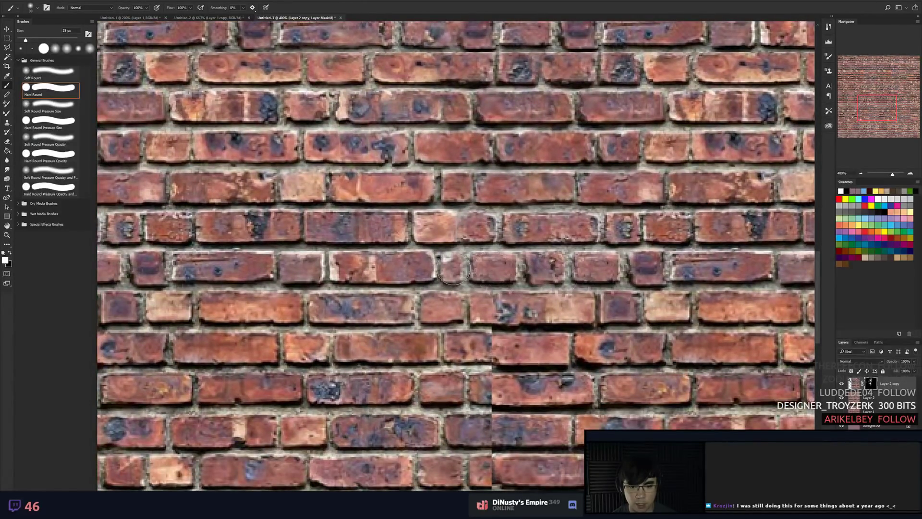
scroll(510, 281, "down", 2)
scroll(512, 284, "down", 2)
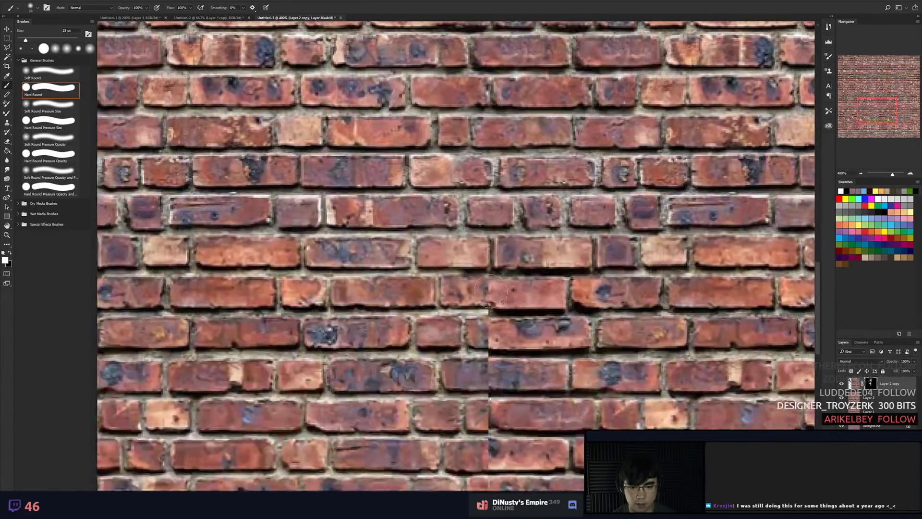
scroll(509, 274, "down", 2)
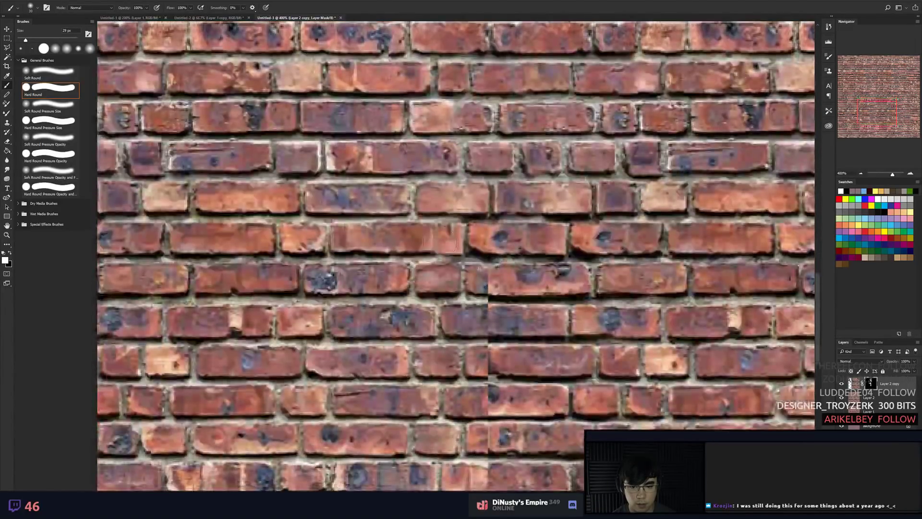
scroll(485, 235, "down", 2)
scroll(485, 233, "down", 2)
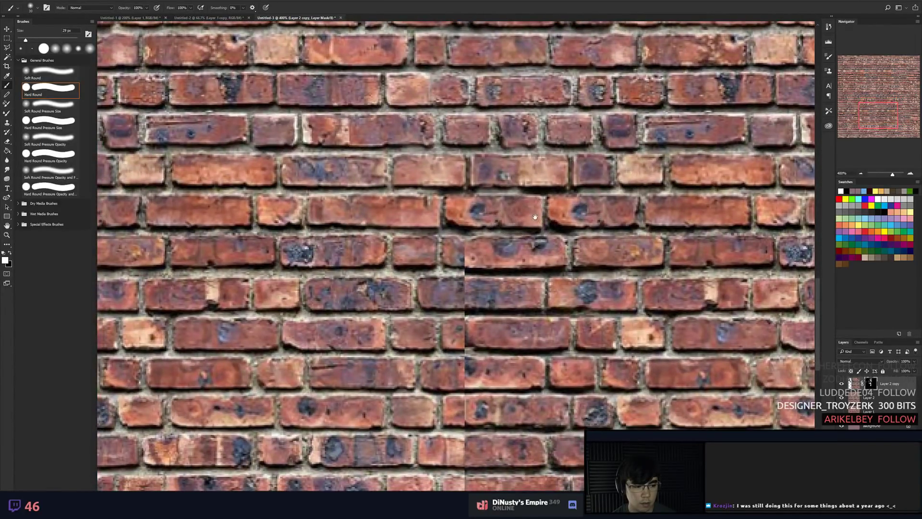
scroll(528, 221, "down", 2)
Paint white on the mask over the seam in the brick rows of the canvas's lower quarter.
left_click_drag(543, 219, 544, 219)
mouse_move(477, 232)
left_mouse_down()
mouse_move(541, 240)
mouse_move(482, 250)
mouse_move(458, 267)
mouse_move(498, 280)
left_mouse_up()
left_click_drag(565, 280, 575, 256)
mouse_move(476, 291)
left_mouse_down()
mouse_move(521, 309)
mouse_move(594, 324)
mouse_move(475, 325)
mouse_move(522, 347)
left_mouse_up()
scroll(521, 346, "down", 2)
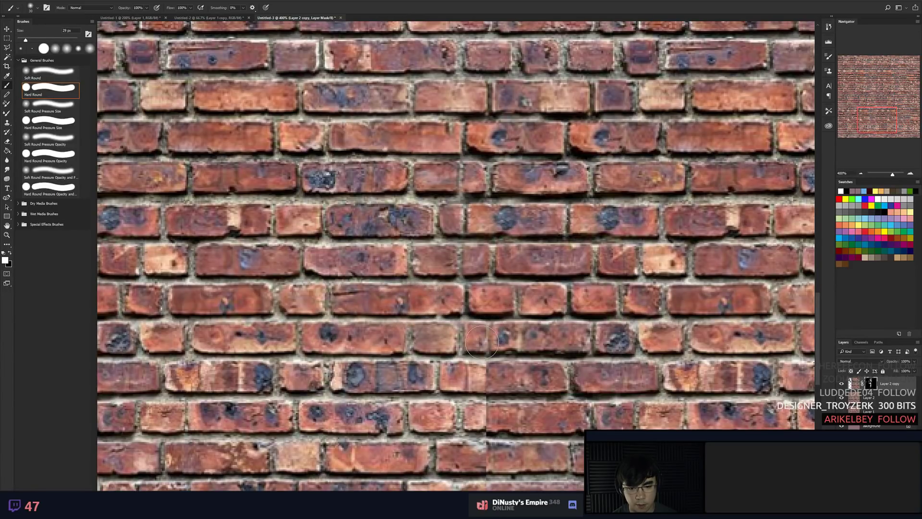
scroll(527, 326, "down", 2)
mouse_move(537, 321)
left_mouse_down()
mouse_move(553, 310)
mouse_move(580, 319)
left_mouse_up()
left_click_drag(504, 355, 478, 356)
scroll(481, 356, "down", 2)
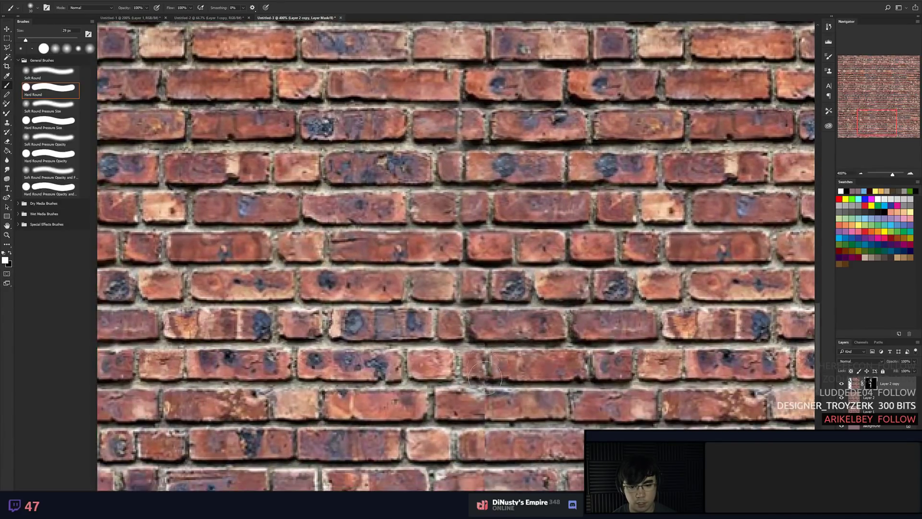
Cover the rest of the seam in the lowest brick rows, down to the canvas's lower edge.
scroll(495, 357, "down", 3)
scroll(509, 361, "down", 3)
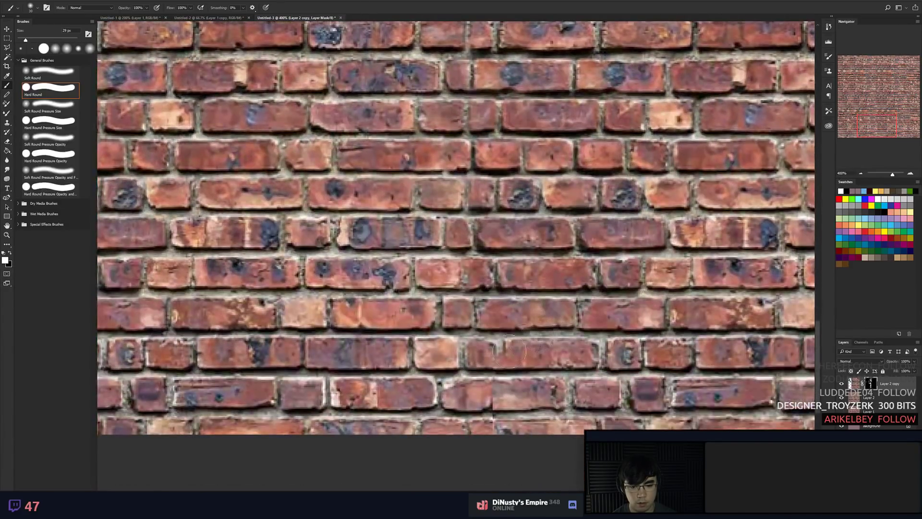
scroll(512, 387, "down", 1)
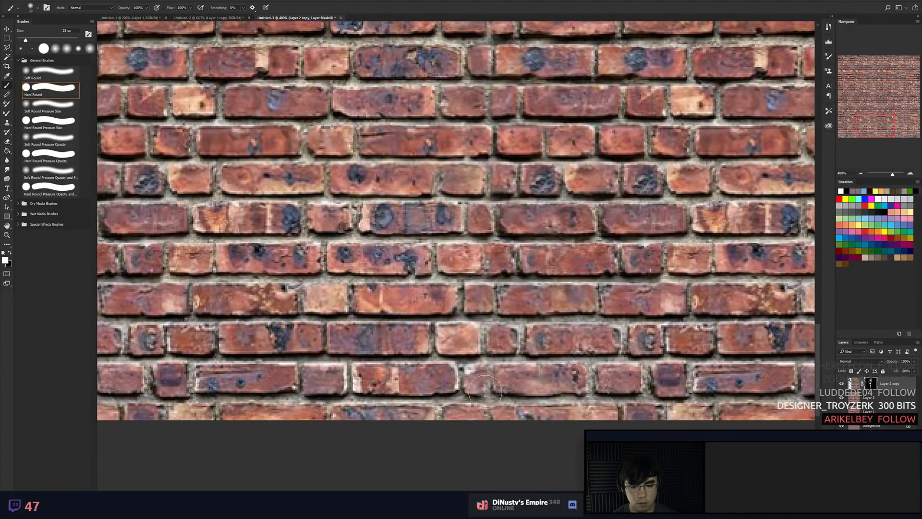
left_click_drag(593, 358, 598, 351)
mouse_move(457, 374)
left_mouse_down()
mouse_move(449, 361)
mouse_move(478, 342)
mouse_move(469, 314)
mouse_move(412, 311)
left_mouse_up()
left_click_drag(648, 281, 462, 267)
scroll(485, 265, "up", 3)
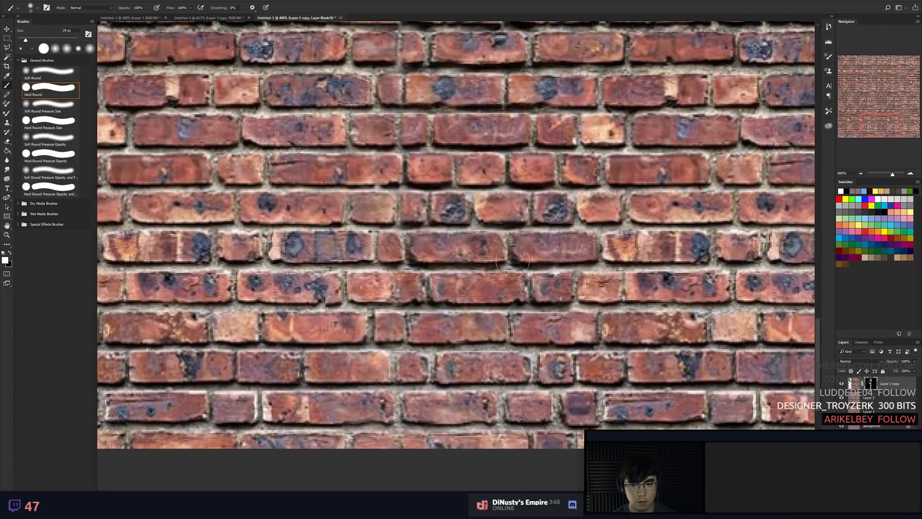
Check the whole texture, then rework the mask so the short brick at the seam in the lower half joins its neighbor as one long brick.
scroll(477, 173, "down", 5)
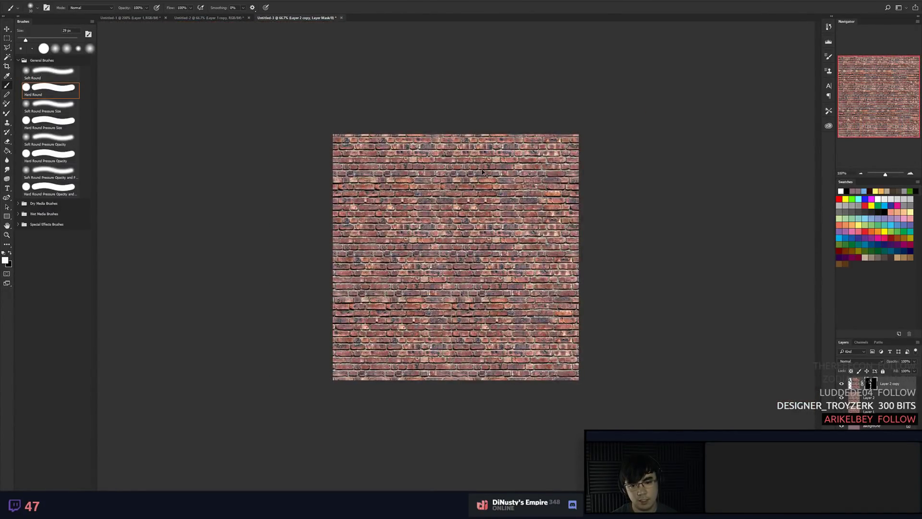
key("ctrl+1")
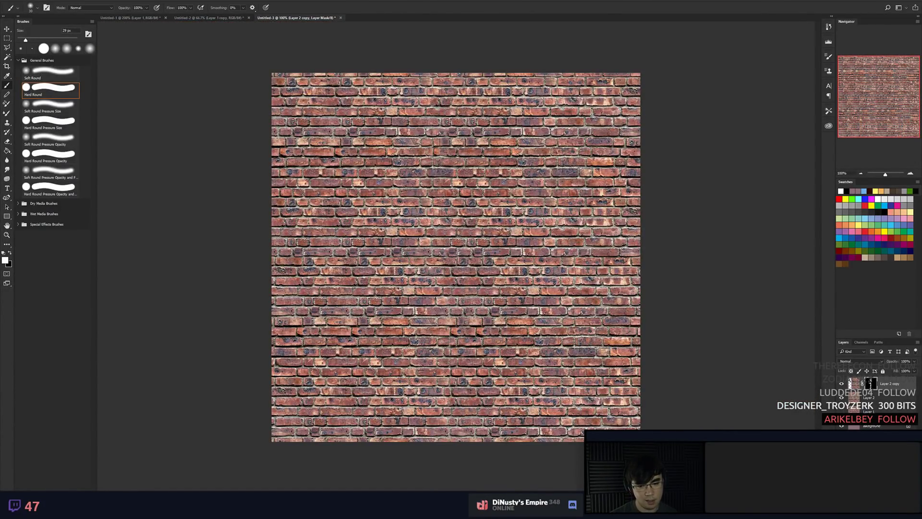
scroll(485, 401, "up", 6)
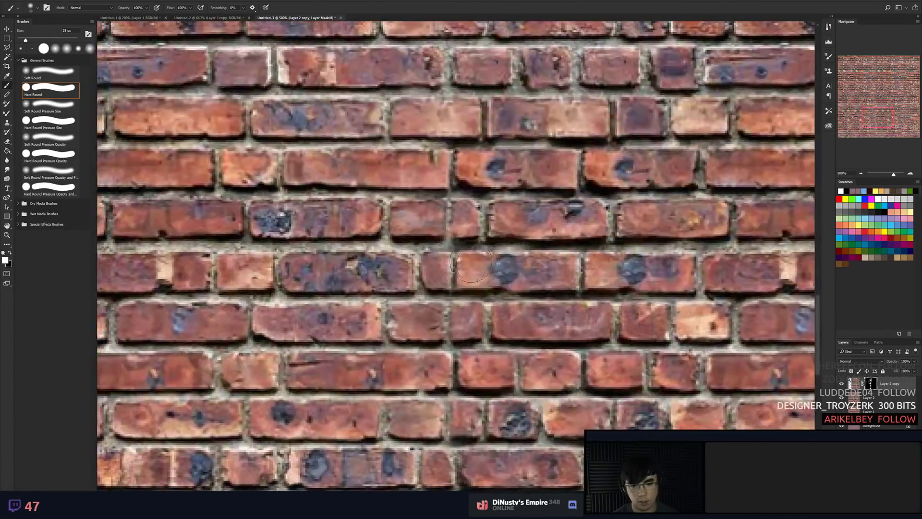
mouse_move(461, 264)
left_mouse_down()
mouse_move(437, 263)
mouse_move(442, 279)
mouse_move(466, 269)
mouse_move(454, 260)
left_mouse_up()
key("ctrl+z")
key("x")
key("ctrl+z")
key("x")
mouse_move(454, 260)
left_mouse_down()
mouse_move(439, 257)
mouse_move(432, 274)
mouse_move(457, 257)
mouse_move(491, 261)
mouse_move(514, 288)
mouse_move(475, 257)
mouse_move(476, 283)
mouse_move(488, 270)
mouse_move(601, 280)
left_mouse_up()
key("x")
key("x")
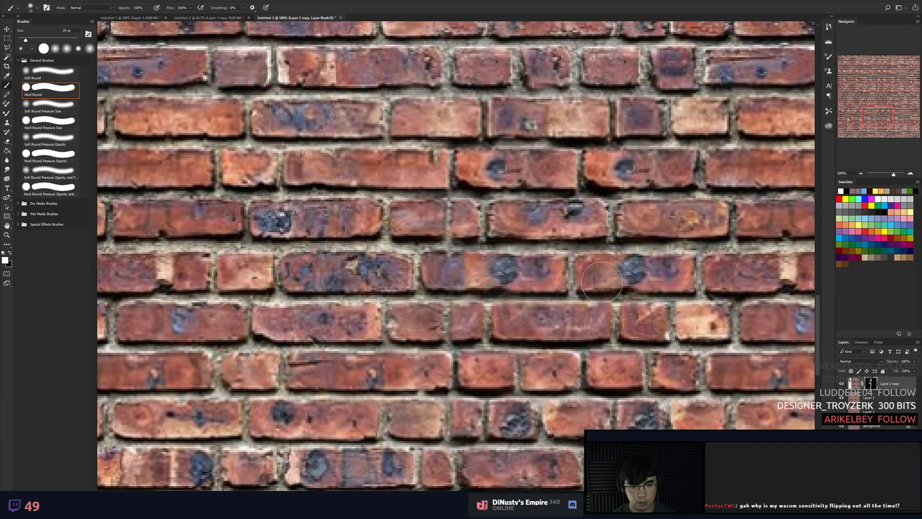
Reduce the brush to 20 px and alternate white and black on the mask to replace repeated bricks and clean up joints right of the seam.
left_click_drag(604, 219, 581, 216)
mouse_move(598, 161)
left_mouse_down()
mouse_move(607, 182)
mouse_move(601, 170)
mouse_move(612, 173)
left_mouse_up()
key("ctrl+z")
key("bracketleft")
key("bracketleft")
mouse_move(614, 253)
left_mouse_down()
mouse_move(651, 272)
mouse_move(655, 262)
mouse_move(615, 284)
left_mouse_up()
key("x")
mouse_move(673, 264)
left_mouse_down()
mouse_move(609, 269)
mouse_move(611, 205)
left_mouse_up()
key("x")
mouse_move(627, 354)
left_mouse_down()
mouse_move(639, 351)
mouse_move(589, 360)
left_mouse_up()
left_click_drag(526, 352, 543, 370)
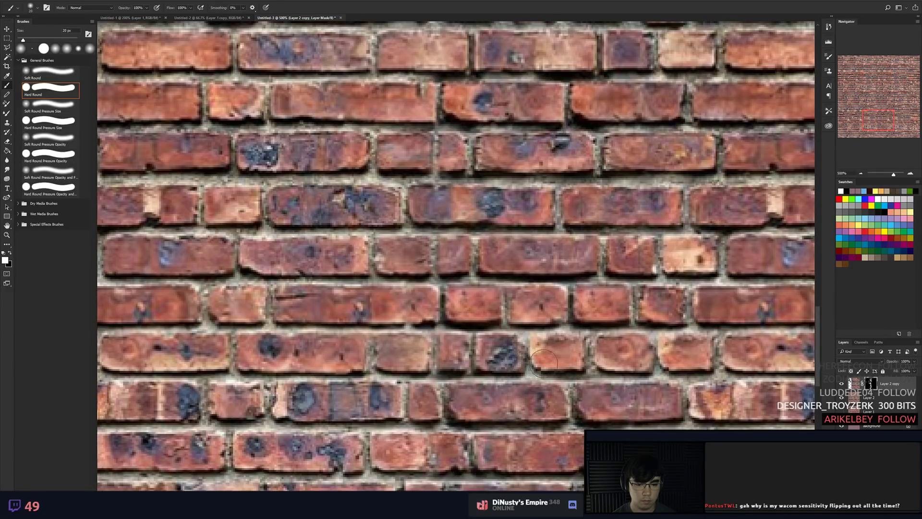
Paint white and black on the layer mask to vary bricks in the rows right of the seam in the lower half.
left_click_drag(593, 406, 582, 308)
key("x")
left_click_drag(576, 257, 582, 253)
left_click_drag(598, 199, 627, 481)
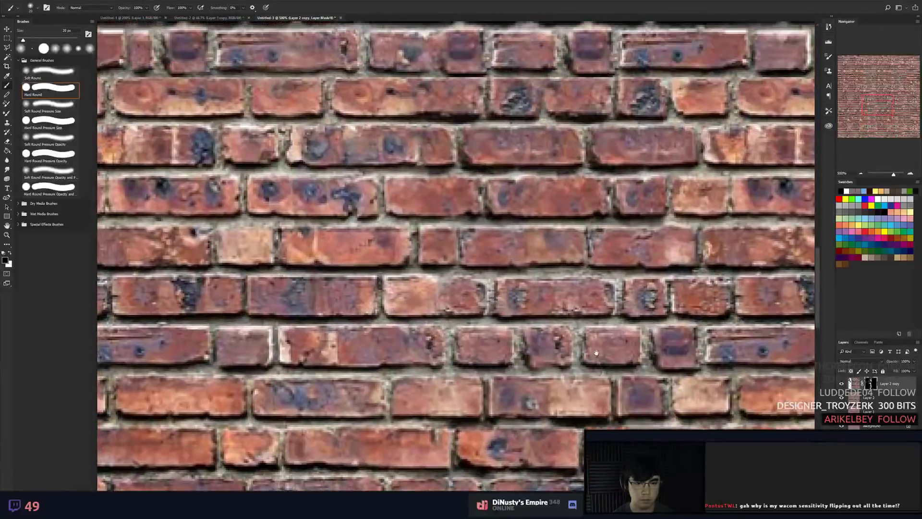
left_click_drag(600, 140, 605, 227)
Rework the mask farther up, right of the seam, to replace the second dark-stained brick that repeats in its row.
key("x")
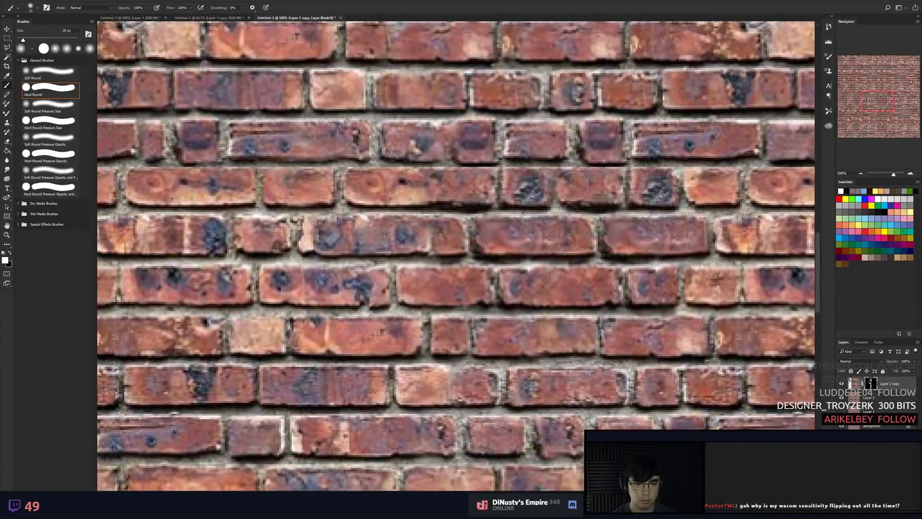
key("x")
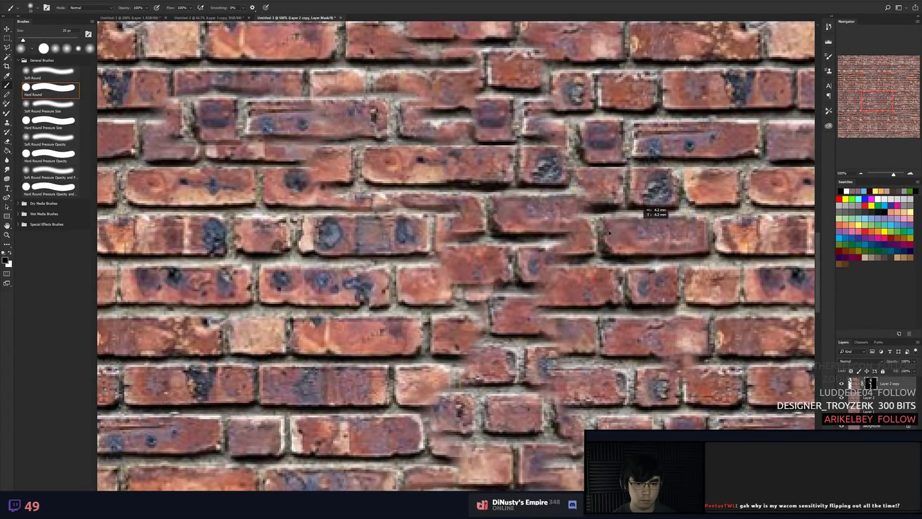
key("x")
left_click_drag(659, 187, 671, 185)
mouse_move(609, 196)
left_mouse_down()
mouse_move(590, 181)
mouse_move(631, 289)
mouse_move(626, 201)
left_mouse_up()
left_click_drag(580, 223, 587, 228)
scroll(587, 229, "up", 2)
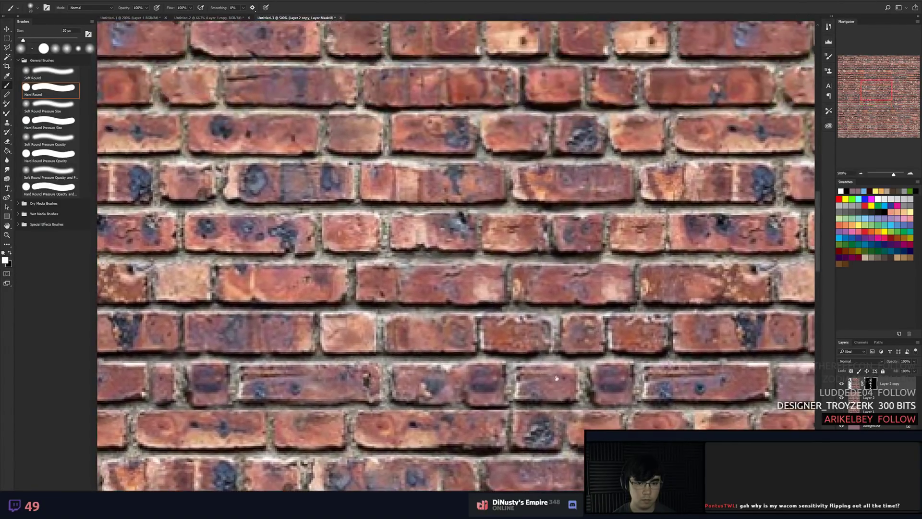
Check the whole texture, view the layer mask on its own, and return to the normal image view.
key("ctrl+1")
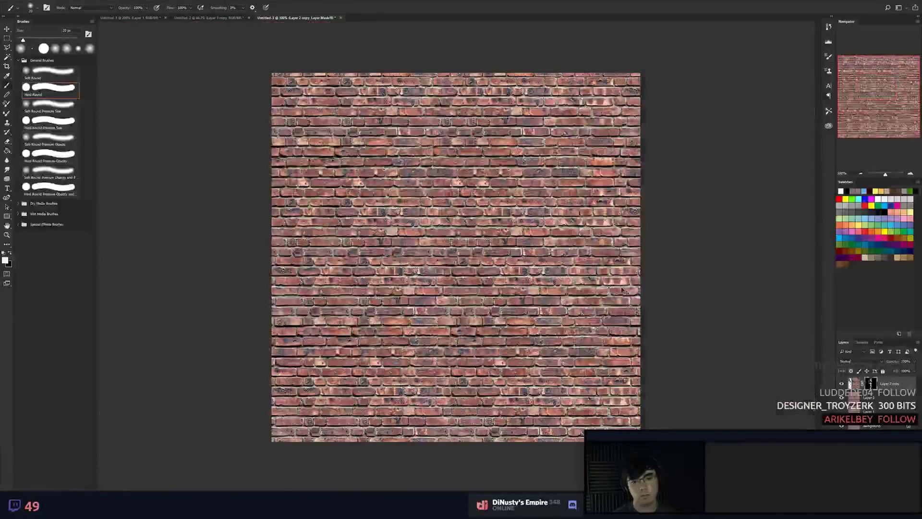
key("ctrl+plus")
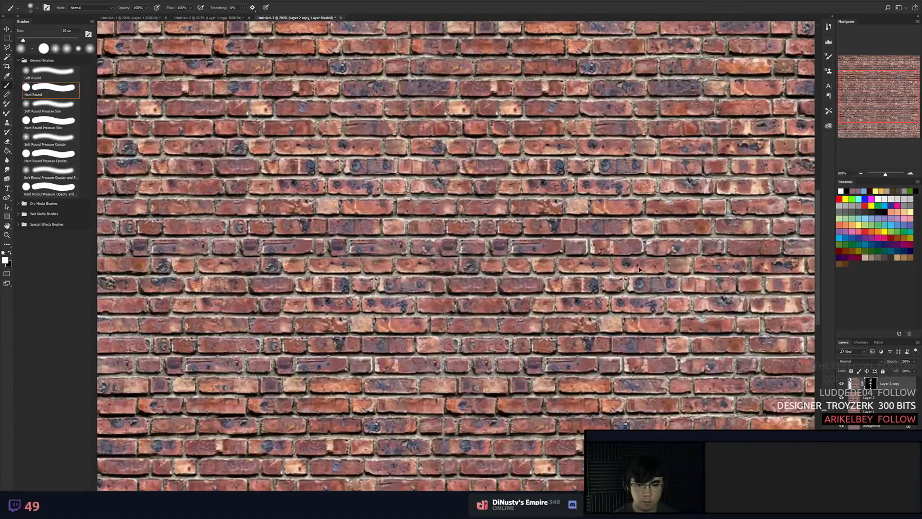
key("ctrl+minus")
key("ctrl+minus")
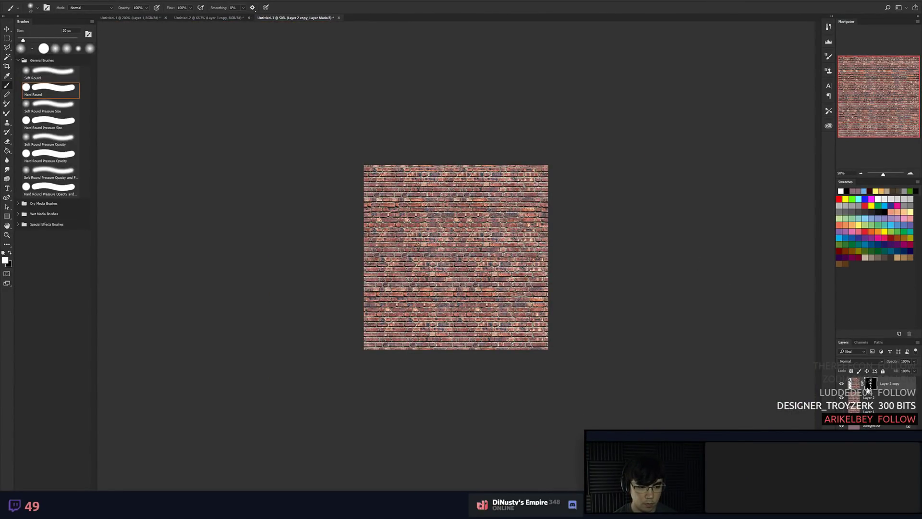
left_click(869, 388, "alt")
key("ctrl+1")
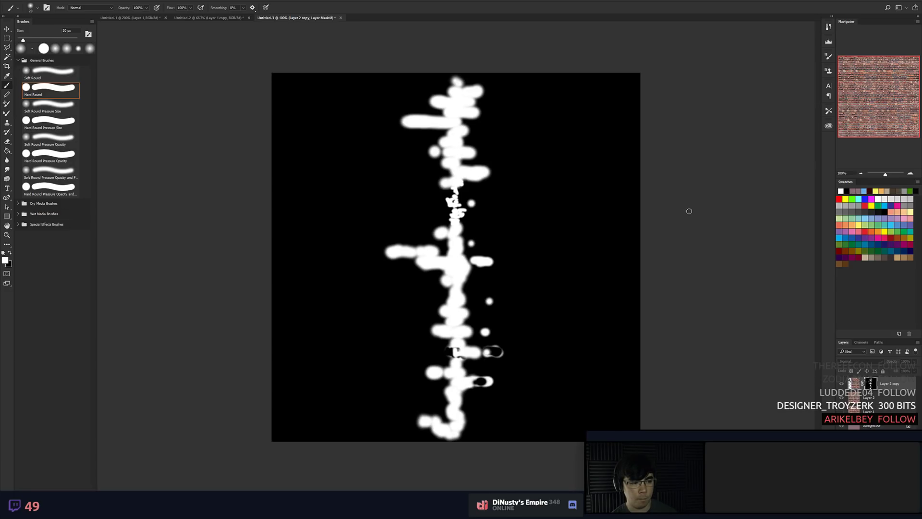
left_click(854, 384)
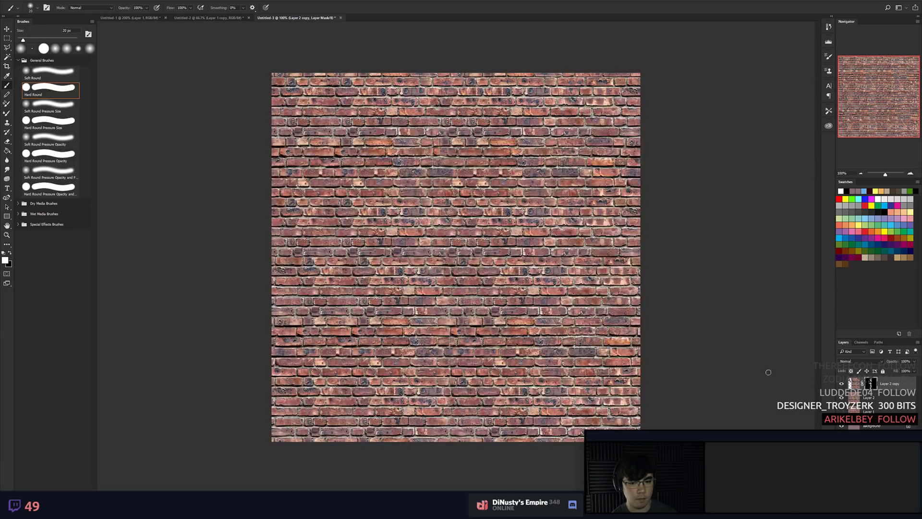
Try to touch up the mortar line near the seam by painting directly on the copied layer's image.
key("m")
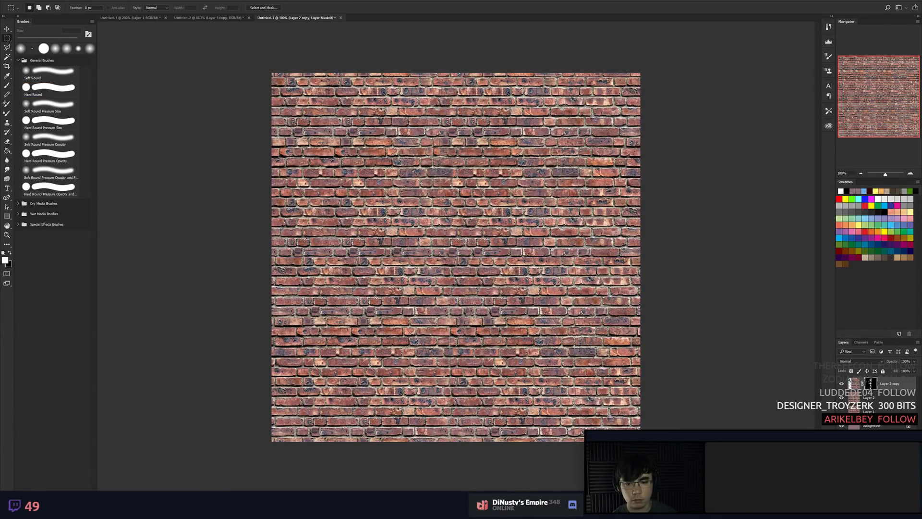
scroll(451, 273, "up", 3)
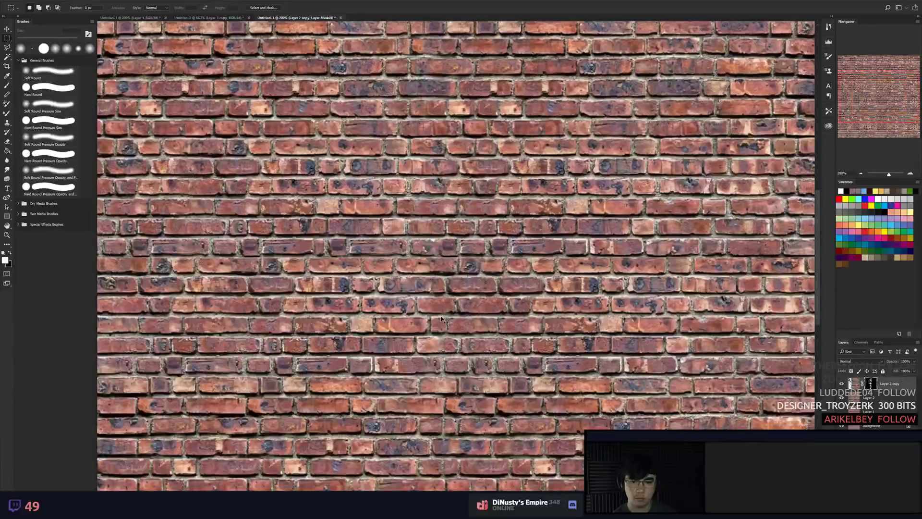
scroll(442, 319, "up", 4)
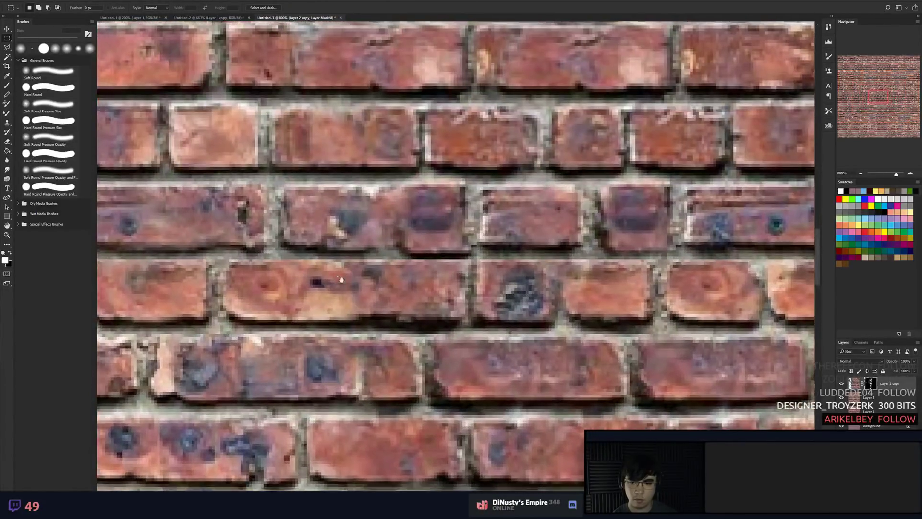
left_click_drag(341, 279, 422, 292)
key("s")
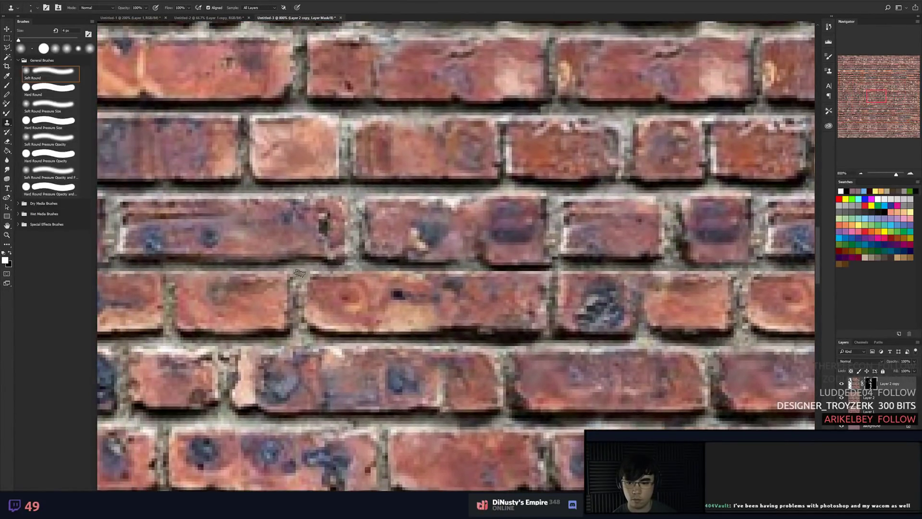
scroll(506, 266, "right", 3)
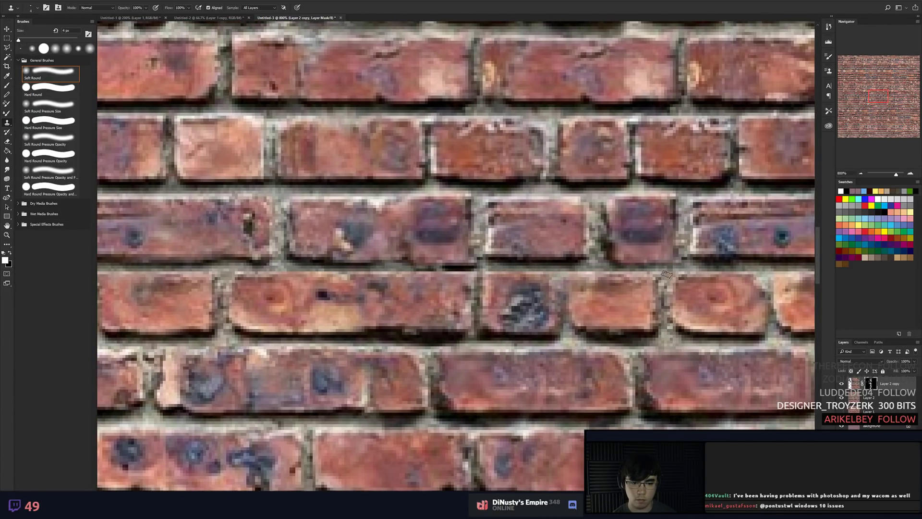
left_click(854, 384)
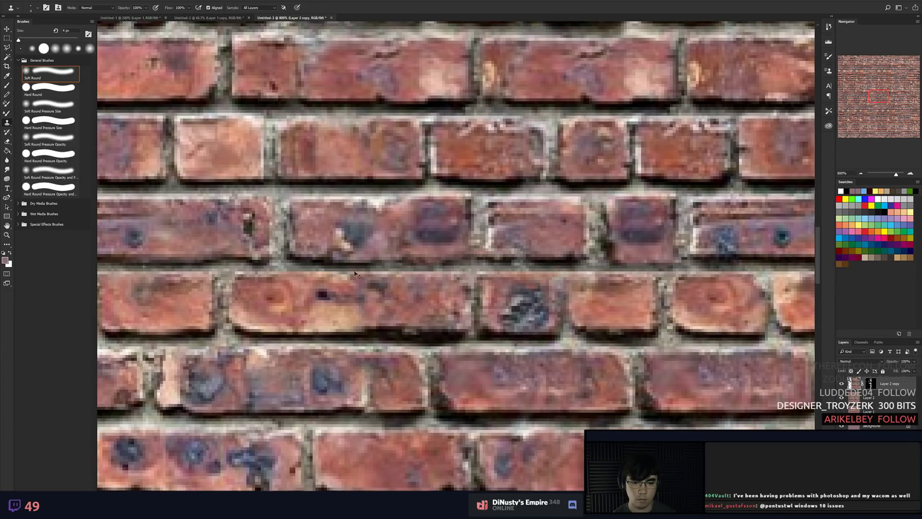
key("b")
mouse_move(504, 257)
left_mouse_down()
mouse_move(541, 268)
mouse_move(476, 238)
mouse_move(499, 228)
left_mouse_up()
key("ctrl+z")
right_click(563, 276, "alt")
left_click_drag(543, 270, 576, 360)
key("ctrl+z")
Select the entire canvas, copy the merged brick image, and paste it as a new layer.
key("ctrl+minus")
key("ctrl+minus")
key("ctrl+minus")
key("ctrl+minus")
key("ctrl+minus")
key("ctrl+minus")
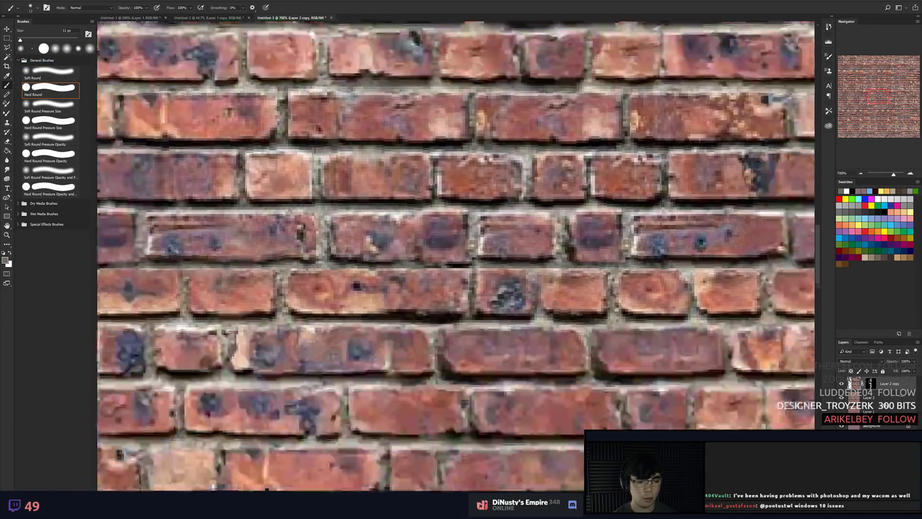
scroll(647, 332, "down", 3)
key("m")
left_click_drag(349, 158, 595, 375)
key("ctrl+shift+c")
key("ctrl+v")
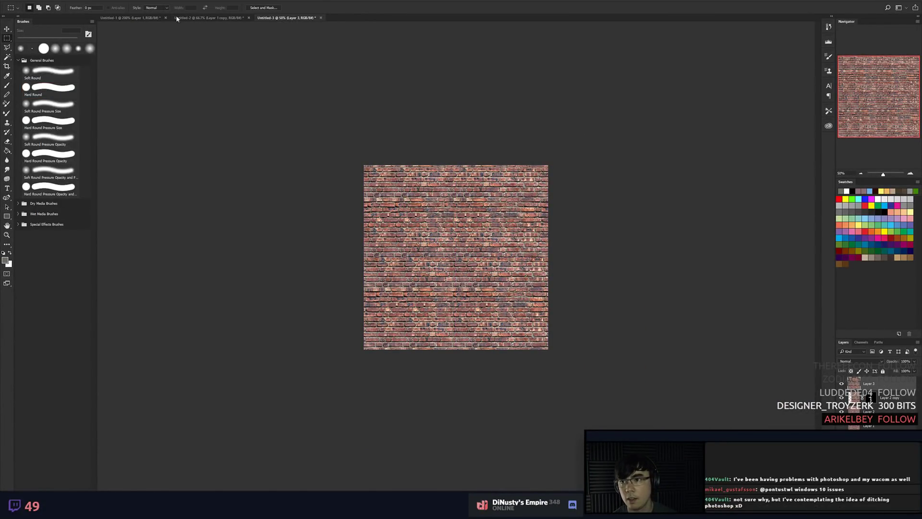
Offset the merged layer by 0 px horizontally and 512 px vertically with wrap around.
left_click(110, 1)
mouse_move(124, 138)
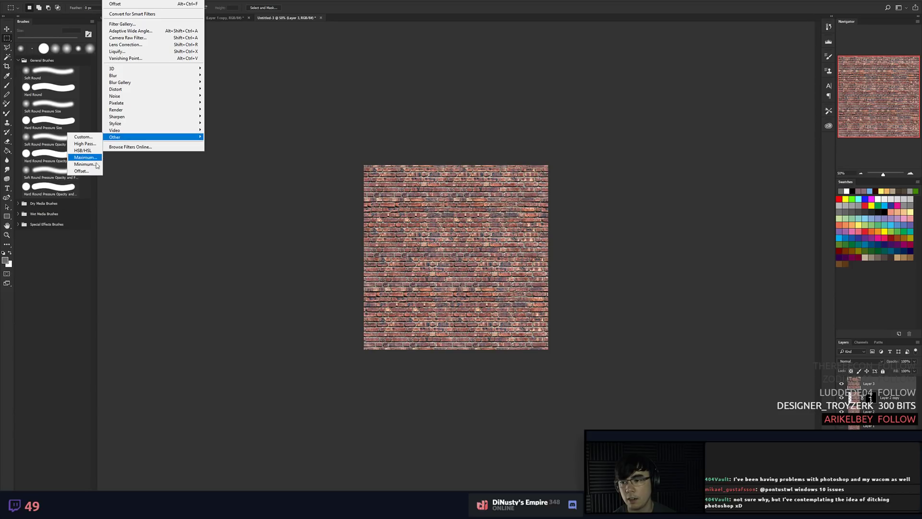
left_click(84, 171)
type("051")
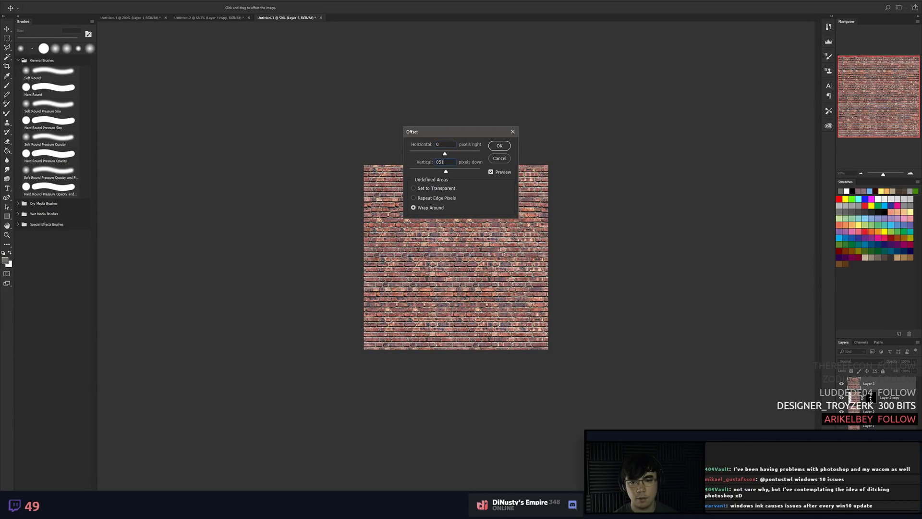
type("2")
left_click(495, 147)
Examine the vertically offset texture, up close and as a whole, for horizontal seams and noticeable repeated bricks.
key("ctrl+plus")
key("ctrl+plus")
key("ctrl+plus")
key("ctrl+plus")
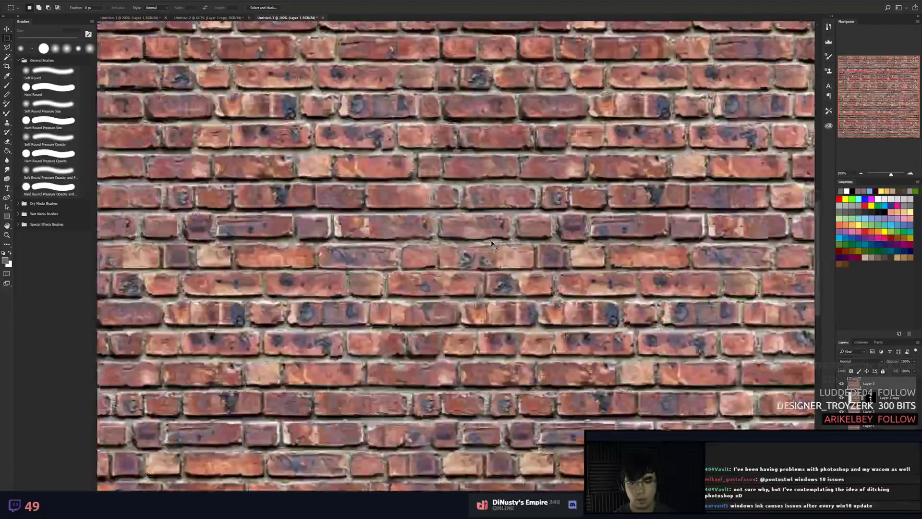
key("ctrl+minus")
key("ctrl+minus")
key("ctrl+minus")
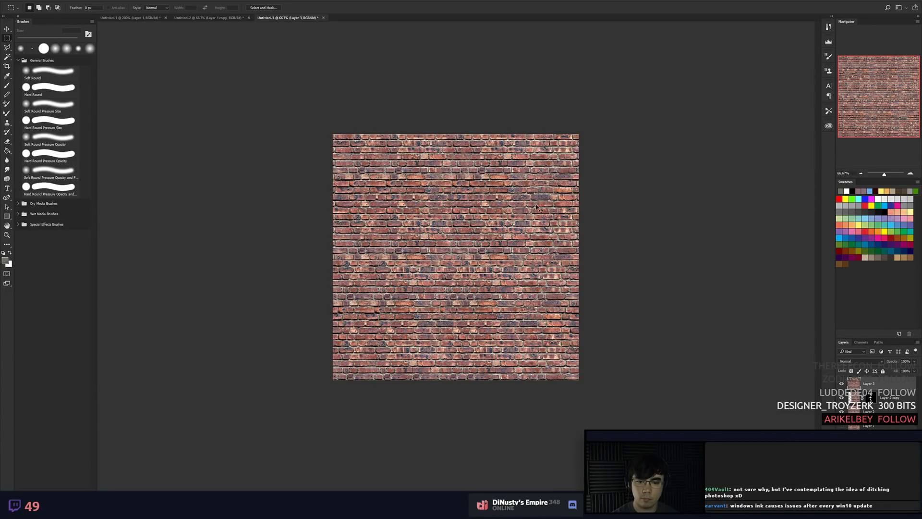
scroll(537, 207, "up", 3)
scroll(537, 206, "down", 3)
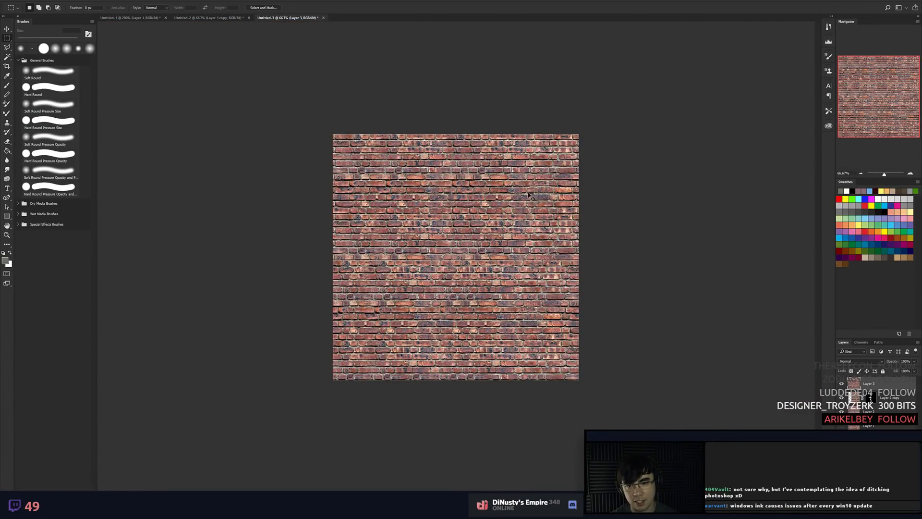
key("ctrl+plus")
key("ctrl+plus")
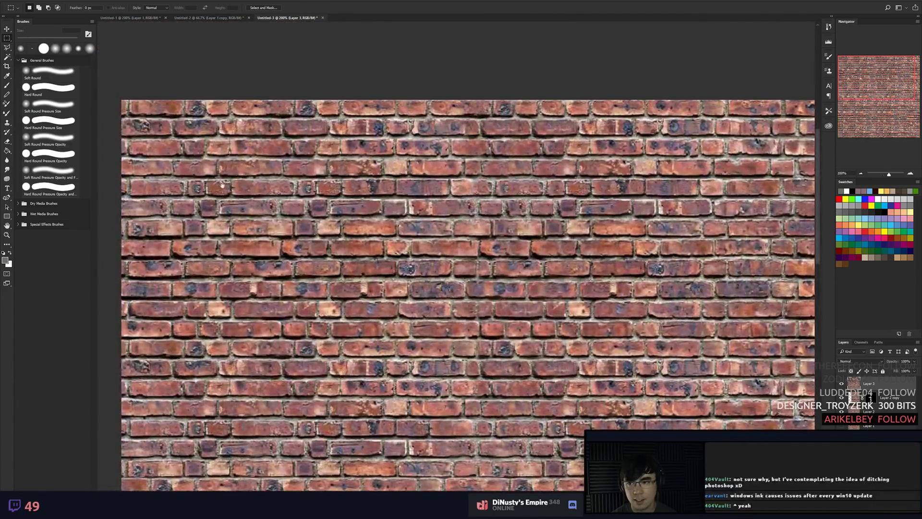
left_click_drag(223, 186, 357, 235)
key("ctrl+minus")
key("ctrl+minus")
key("ctrl+minus")
scroll(620, 312, "up", 1)
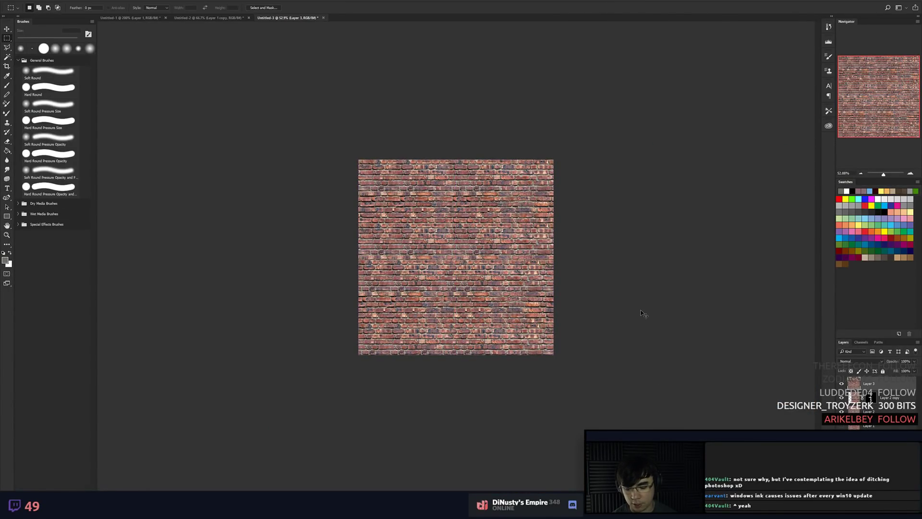
Create a new 2048 by 2048 document and paste the copied brick texture into it.
key("ctrl+n")
type("2048")
key("Tab")
type("2048")
key("Return")
key("ctrl+v")
Align the pasted tile to the canvas's upper-left corner and place a duplicate directly to its right.
left_click_drag(548, 283, 458, 191)
left_click_drag(873, 389, 872, 395)
left_click_drag(460, 274, 645, 274)
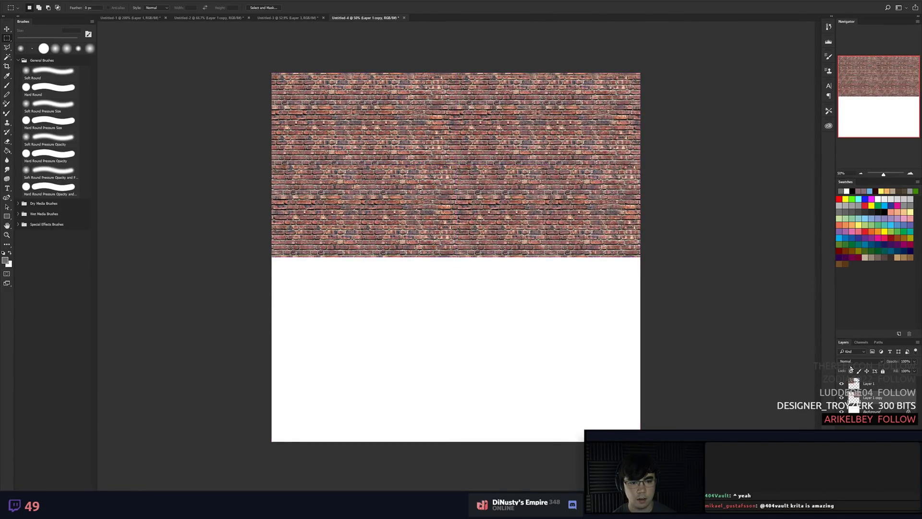
Merge the two tile layers and place a duplicate of the merged row below to fill the lower half.
left_click(878, 387)
key("ctrl+e")
key("ctrl+j")
left_click_drag(548, 202, 619, 415)
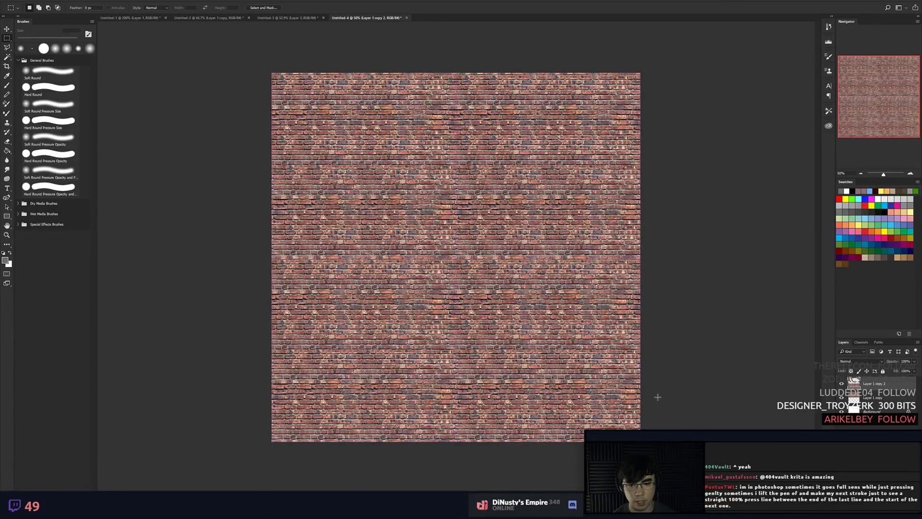
Examine the two-by-two tiled pattern at several zoom levels for visible repetition and seams.
key("ctrl+minus")
key("ctrl+minus")
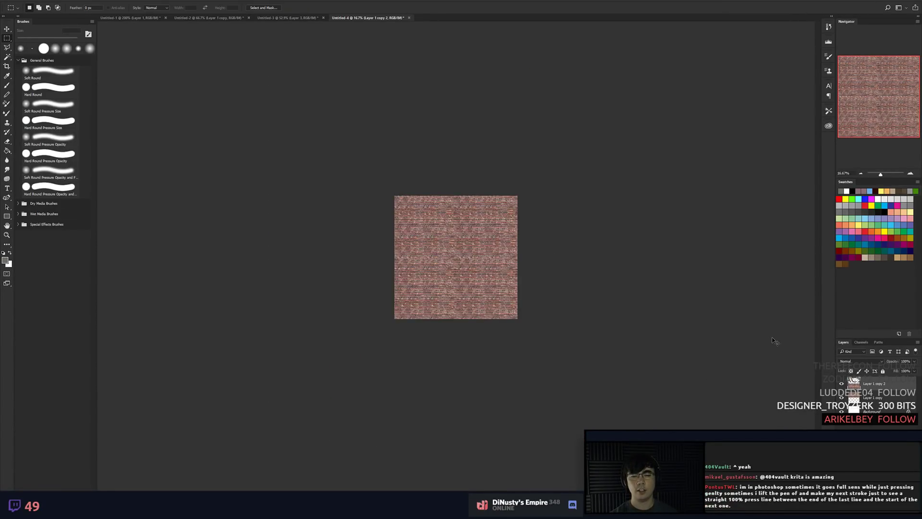
key("ctrl+minus")
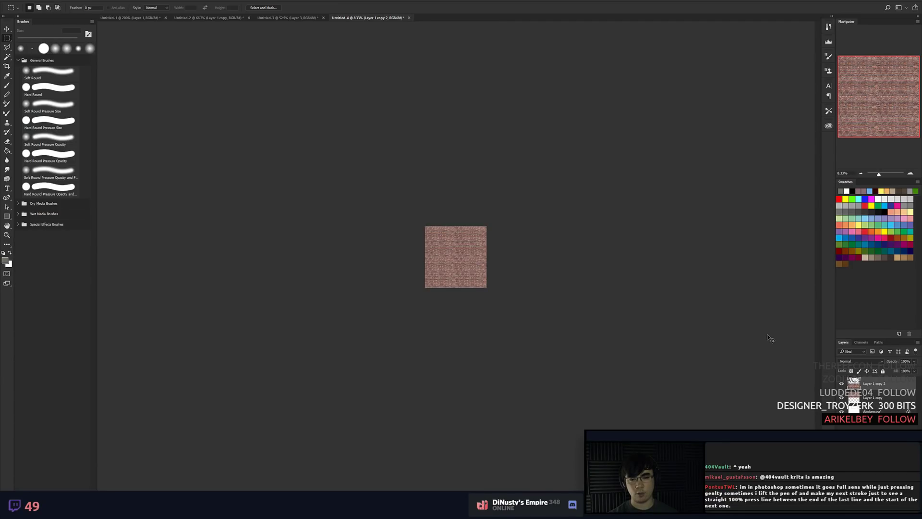
key("ctrl+plus")
key("ctrl+plus")
key("ctrl+plus")
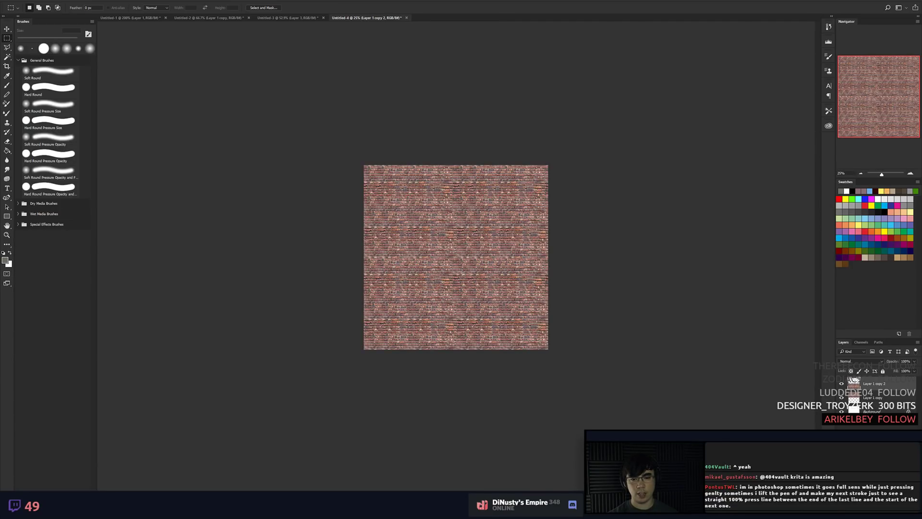
key("ctrl+plus")
key("ctrl+plus")
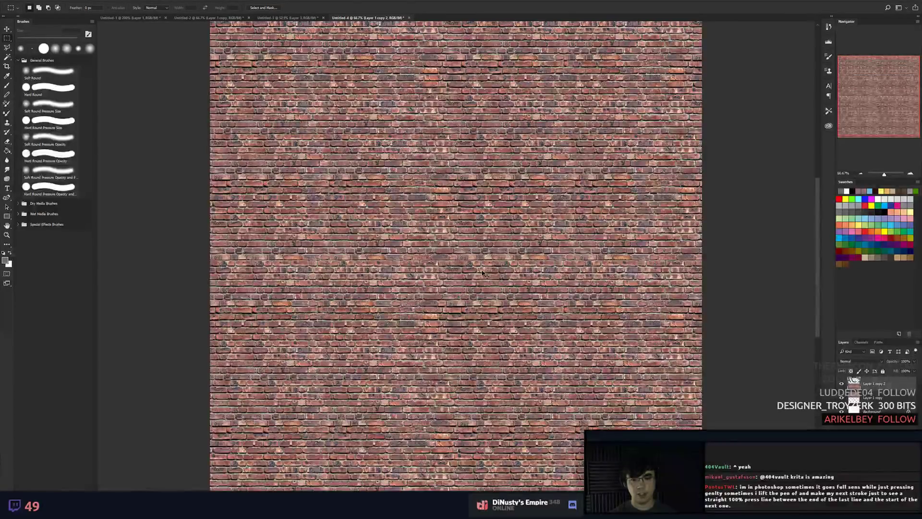
key("ctrl+minus")
key("ctrl+minus")
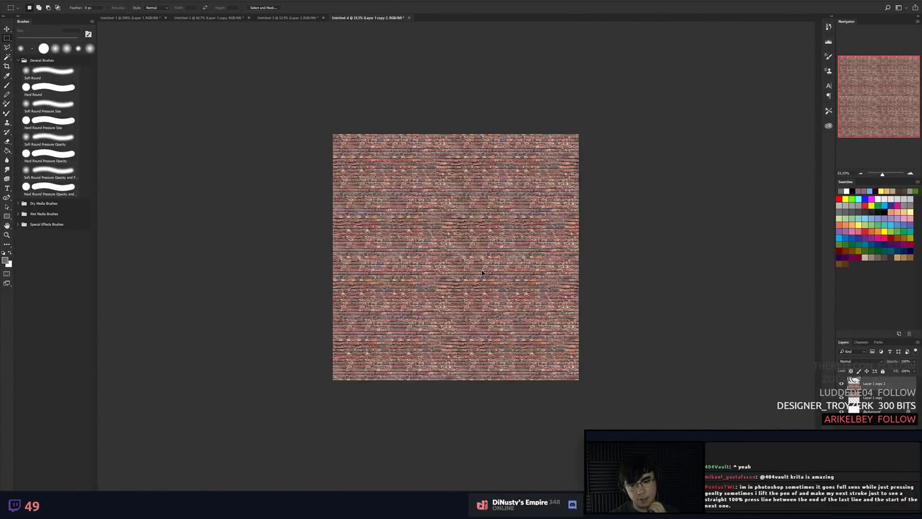
key("ctrl+minus")
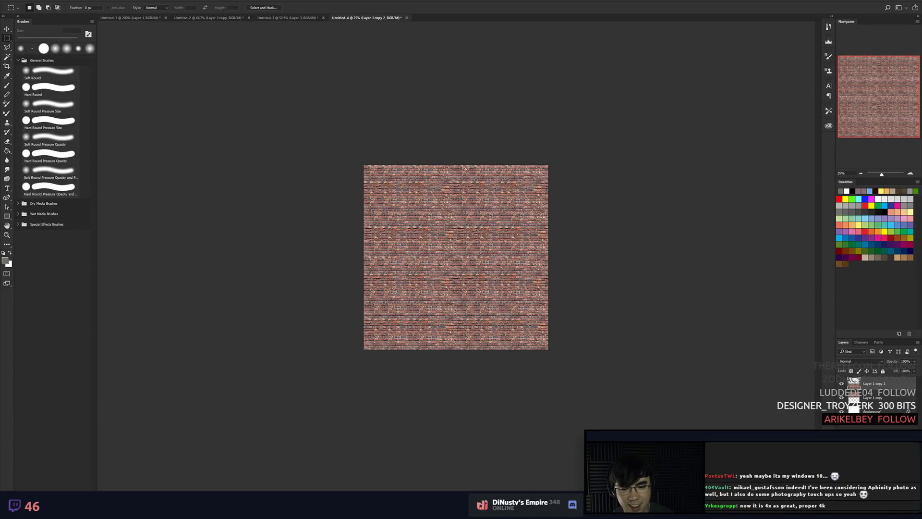
Return to the 1024 by 1024 brick texture and clone out the dark spot on the red brick near its middle with the Clone Stamp tool.
left_click(285, 18)
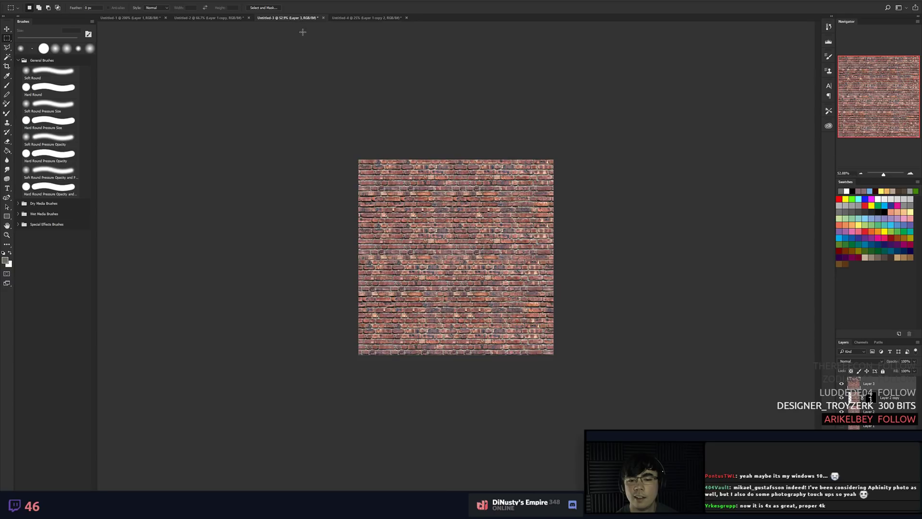
key("ctrl+1")
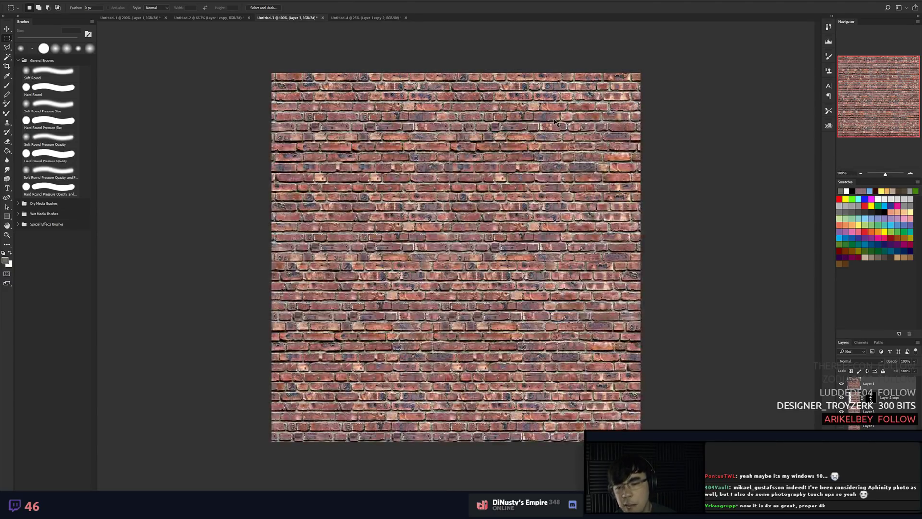
key("ctrl+plus")
key("ctrl+plus")
left_click_drag(350, 276, 481, 245)
key("ctrl+plus")
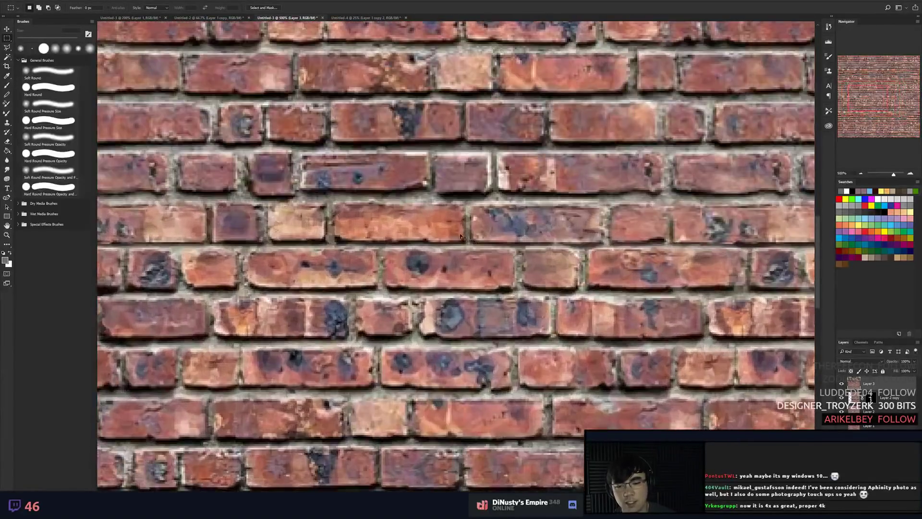
key("ctrl+plus")
key("s")
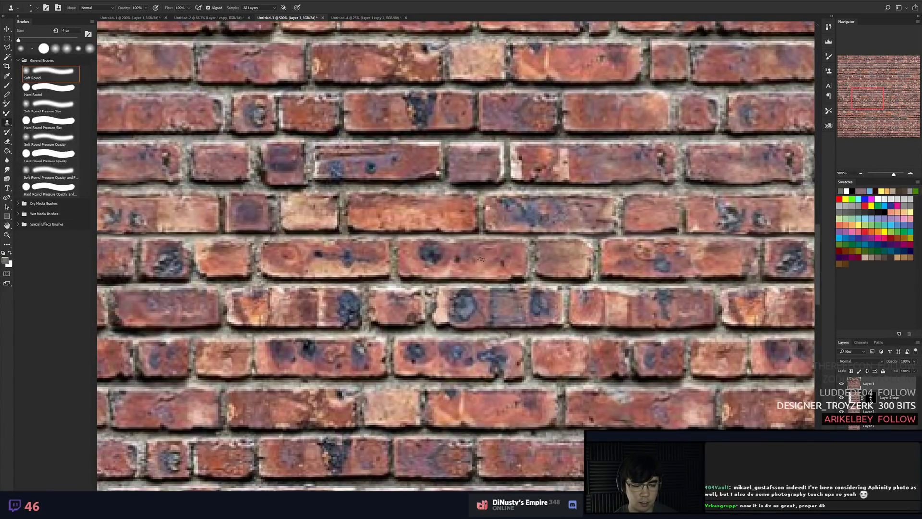
mouse_move(433, 252)
left_mouse_down()
mouse_move(432, 259)
mouse_move(430, 248)
left_mouse_up()
left_click_drag(315, 199, 391, 203)
left_click_drag(383, 286, 171, 259)
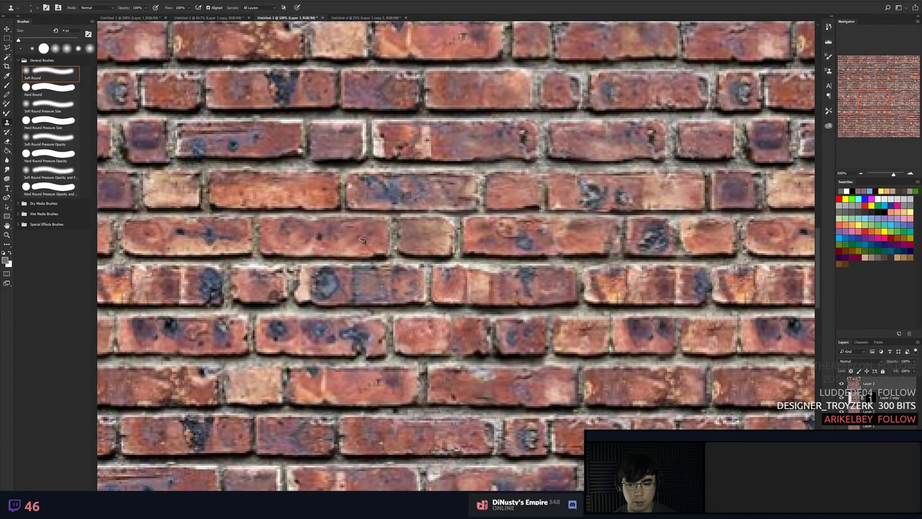
Clone away one of the paired dark blotches on the long light brick and continue the retouching toward the texture's right edge.
scroll(561, 205, "right", 4)
left_click_drag(542, 201, 548, 202)
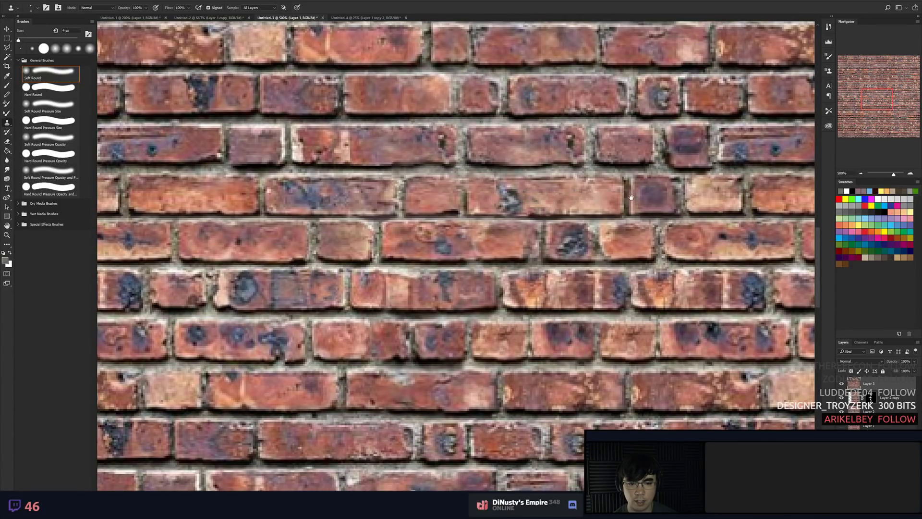
scroll(575, 197, "right", 5)
mouse_move(570, 210)
left_mouse_down()
mouse_move(594, 205)
mouse_move(545, 212)
left_mouse_up()
left_click_drag(444, 203, 488, 206)
mouse_move(674, 224)
left_mouse_down()
mouse_move(494, 189)
mouse_move(389, 215)
mouse_move(404, 222)
left_mouse_up()
left_click_drag(699, 214, 518, 256)
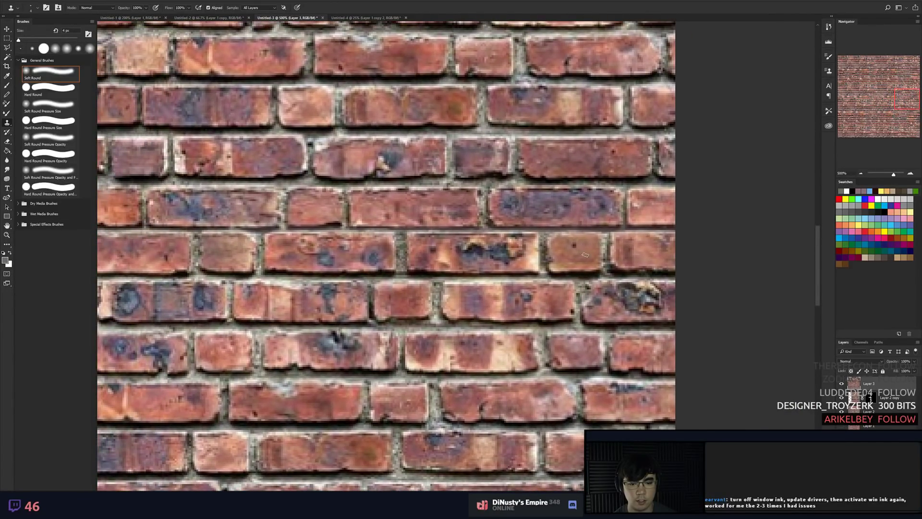
Try to clone brick texture across the long brick and the small dark-stained brick beside it in the lower middle, and undo the strokes.
scroll(558, 269, "down", 2)
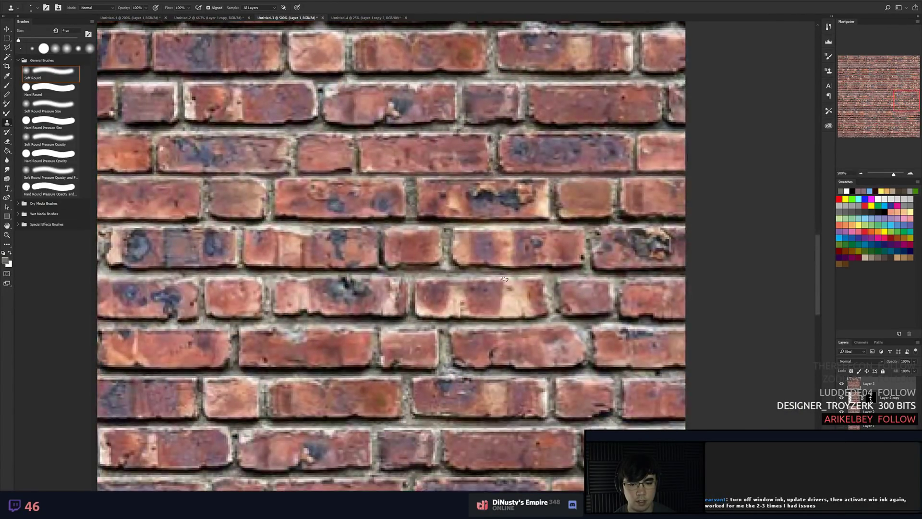
left_click_drag(446, 300, 713, 183)
mouse_move(211, 327)
left_mouse_down()
mouse_move(605, 245)
mouse_move(594, 242)
mouse_move(584, 265)
left_mouse_up()
left_click_drag(348, 137, 351, 126)
mouse_move(344, 155)
left_mouse_down()
mouse_move(418, 144)
mouse_move(402, 162)
left_mouse_up()
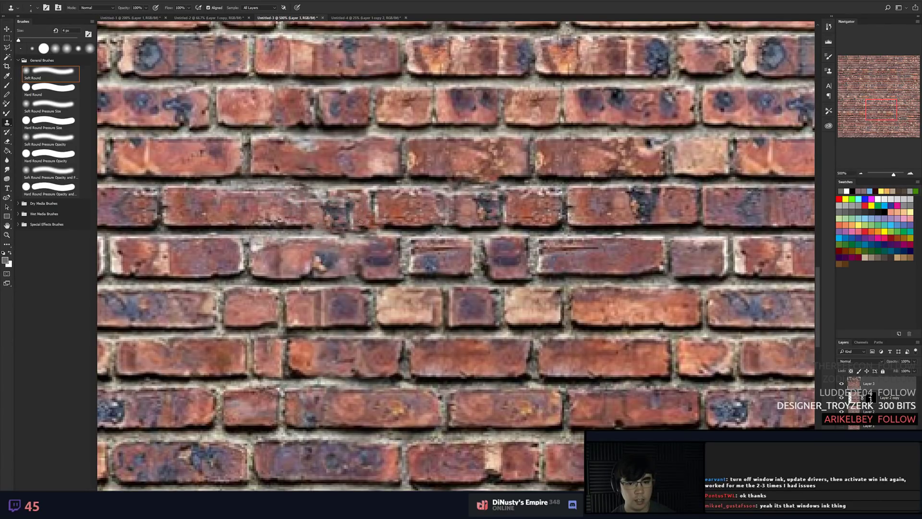
mouse_move(213, 215)
left_mouse_down()
mouse_move(179, 213)
mouse_move(197, 226)
mouse_move(269, 225)
mouse_move(272, 215)
mouse_move(242, 191)
mouse_move(293, 175)
mouse_move(312, 152)
left_mouse_up()
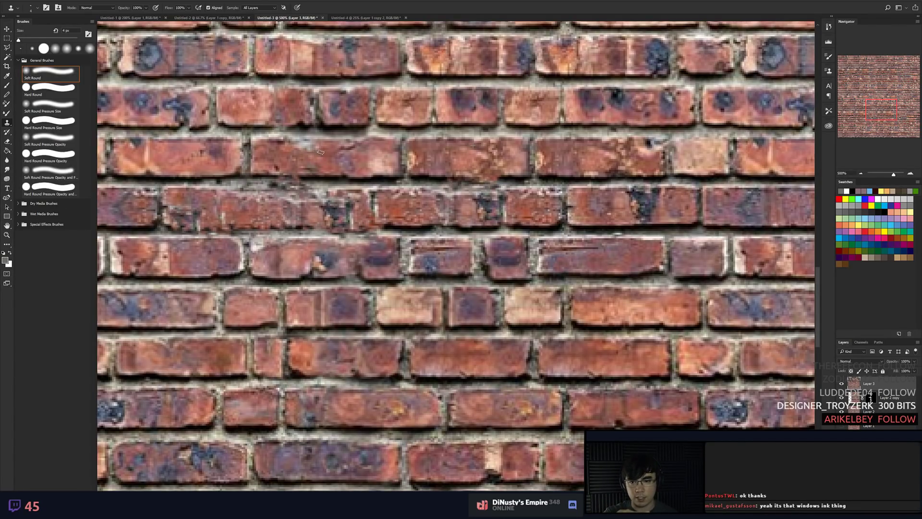
key("ctrl+alt+z")
key("ctrl+alt+z")
key("ctrl+alt+z")
key("ctrl+alt+z")
key("ctrl+alt+z")
key("ctrl+alt+z")
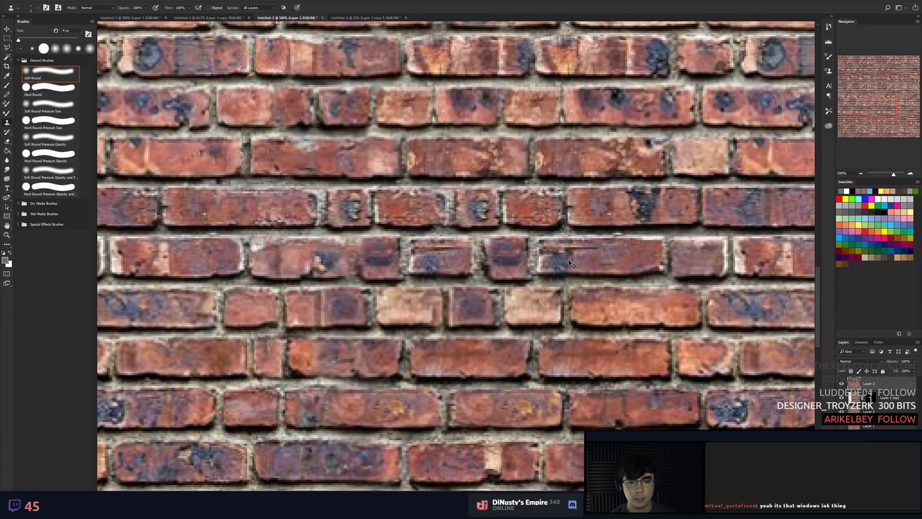
Try cloning from the dark-stained brick onto the two repeated streaked bricks one row below, and undo the strokes.
left_click(632, 209, "alt")
mouse_move(546, 241)
left_mouse_down()
mouse_move(532, 237)
mouse_move(555, 231)
left_mouse_up()
mouse_move(405, 245)
left_mouse_down()
mouse_move(422, 238)
mouse_move(415, 239)
left_mouse_up()
key("ctrl+alt+z")
key("ctrl+alt+z")
key("ctrl+alt+z")
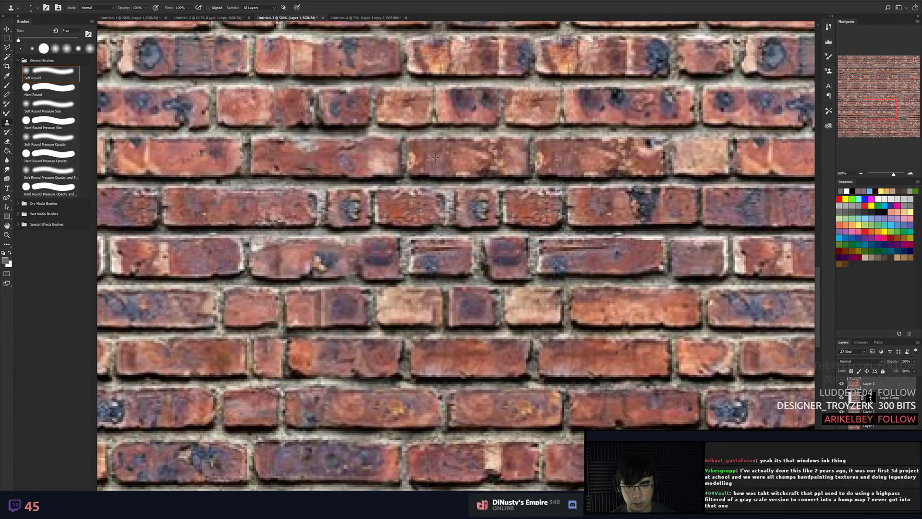
Clone out the dark spots on the long brick beside the small dark-blotched brick, and undo the extra stroke on the row below.
left_click_drag(651, 247, 592, 275)
left_click_drag(595, 176, 531, 292)
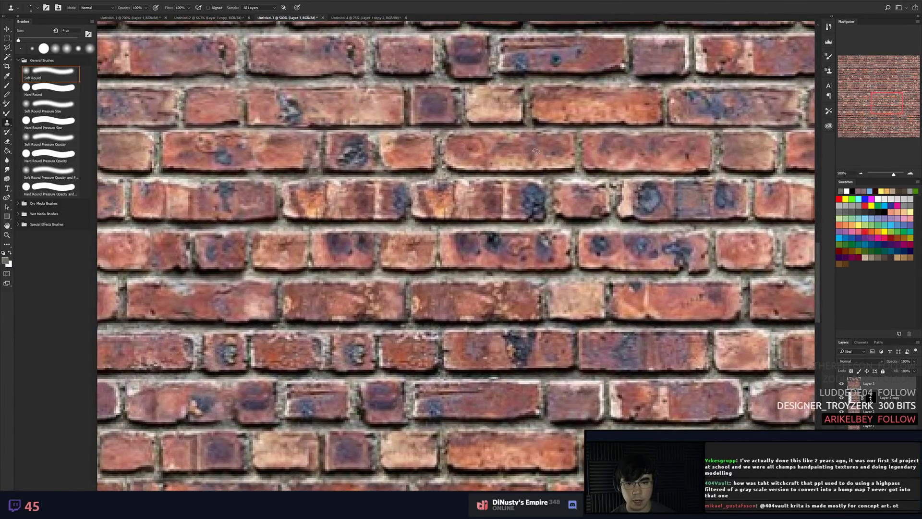
left_click_drag(441, 141, 549, 153)
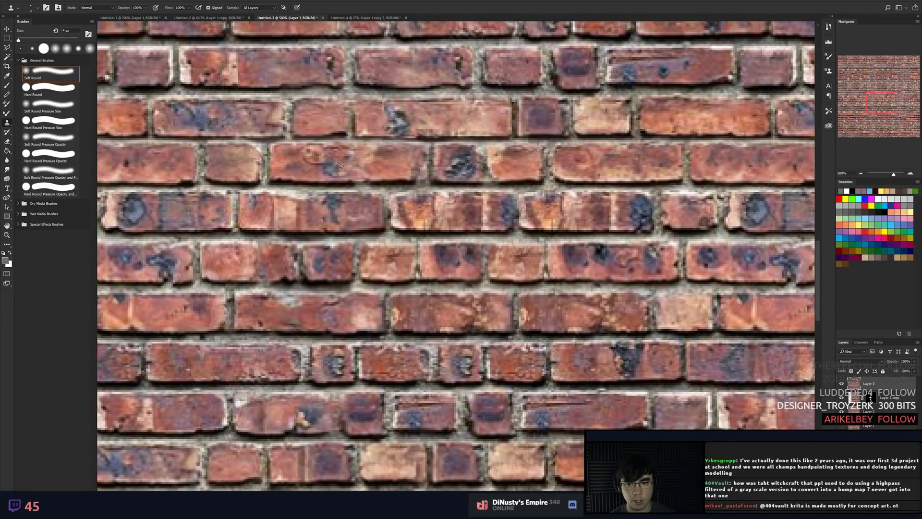
left_click_drag(313, 165, 512, 157)
left_click_drag(454, 196, 431, 206)
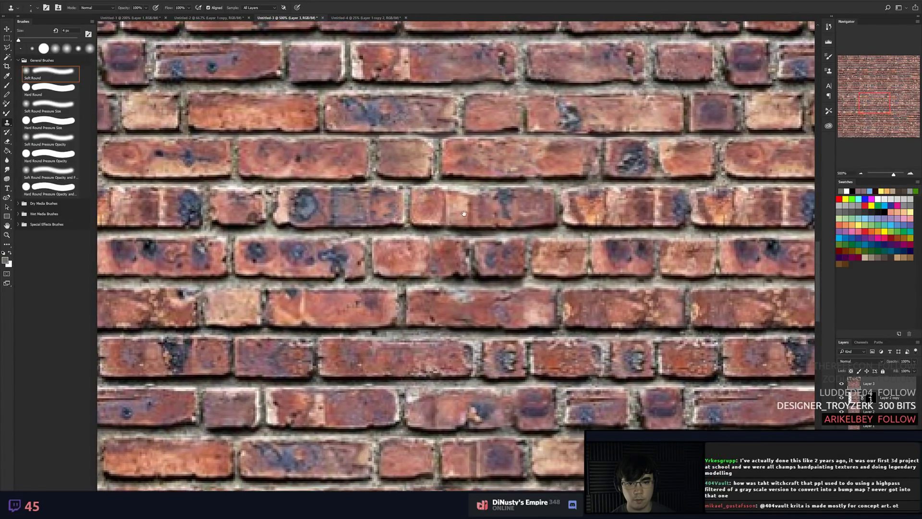
left_click_drag(509, 212, 510, 203)
key("ctrl+z")
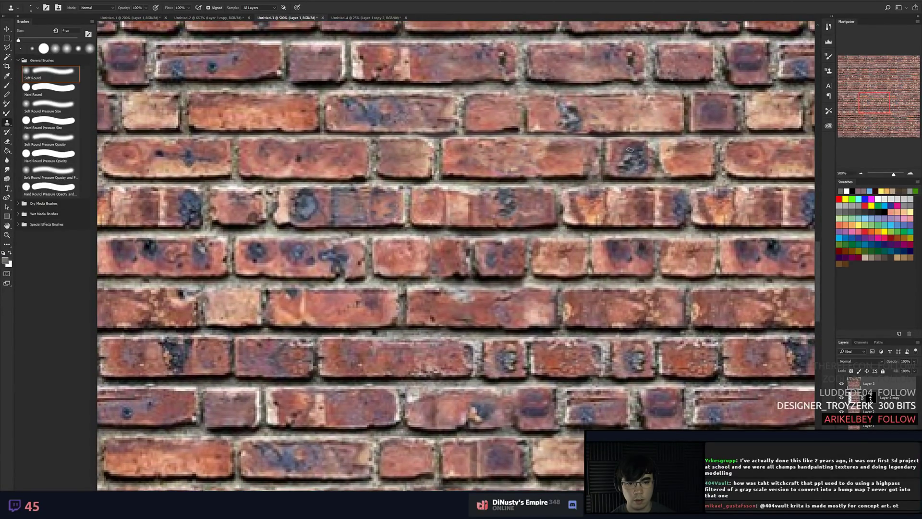
Turn off aligned sampling and clone away the pale patch on the long brick two rows above.
scroll(548, 144, "up", 2)
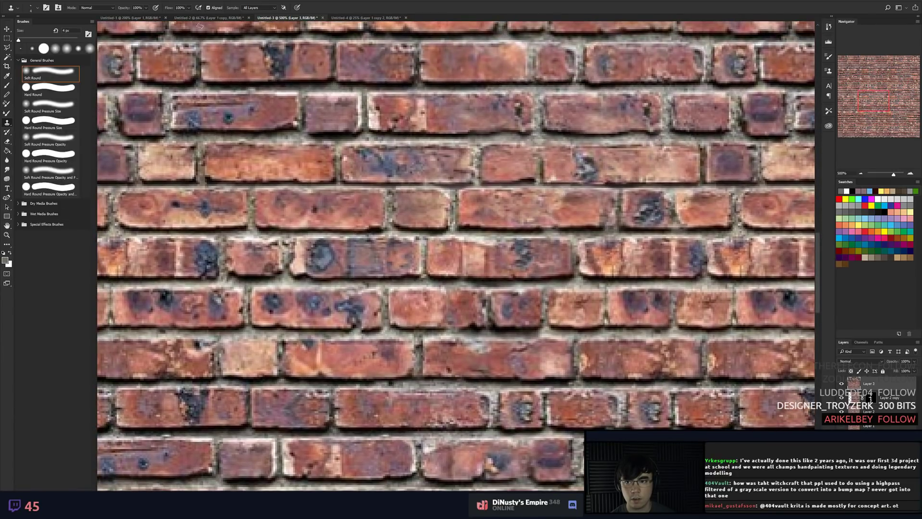
scroll(419, 133, "right", 1)
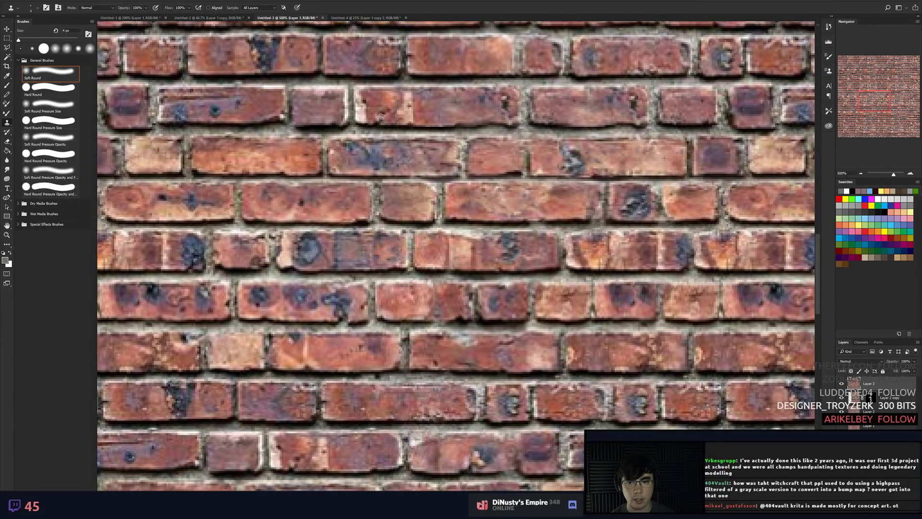
mouse_move(398, 108)
left_mouse_down()
mouse_move(387, 114)
mouse_move(412, 115)
mouse_move(410, 97)
mouse_move(419, 107)
mouse_move(409, 109)
mouse_move(408, 98)
mouse_move(457, 129)
left_mouse_up()
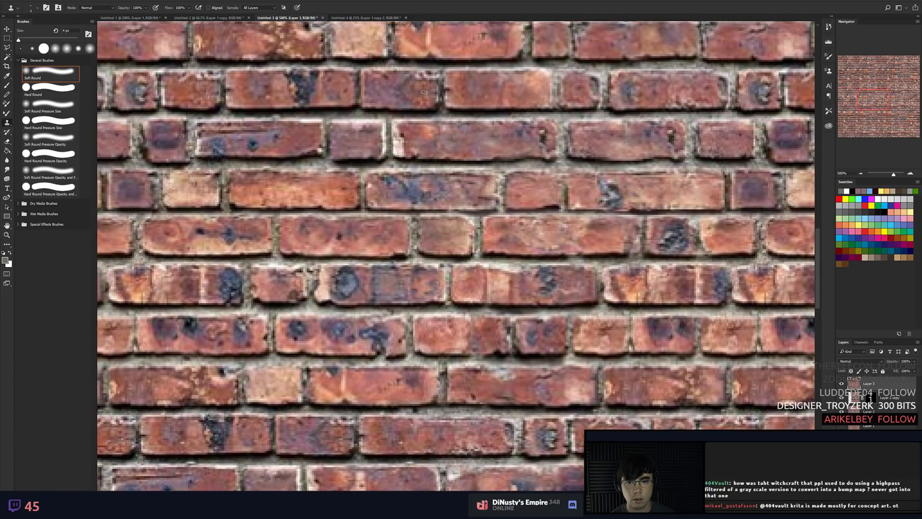
Examine the whole retouched brick texture at reduced and full size for remaining repetition.
key("ctrl+minus")
key("ctrl+minus")
key("ctrl+minus")
key("ctrl+minus")
key("ctrl+minus")
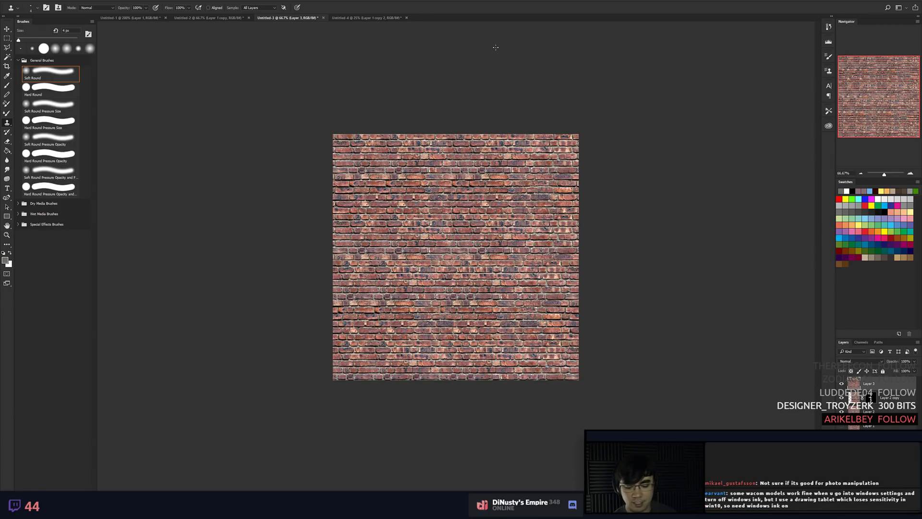
key("ctrl+plus")
key("ctrl+plus")
key("ctrl+minus")
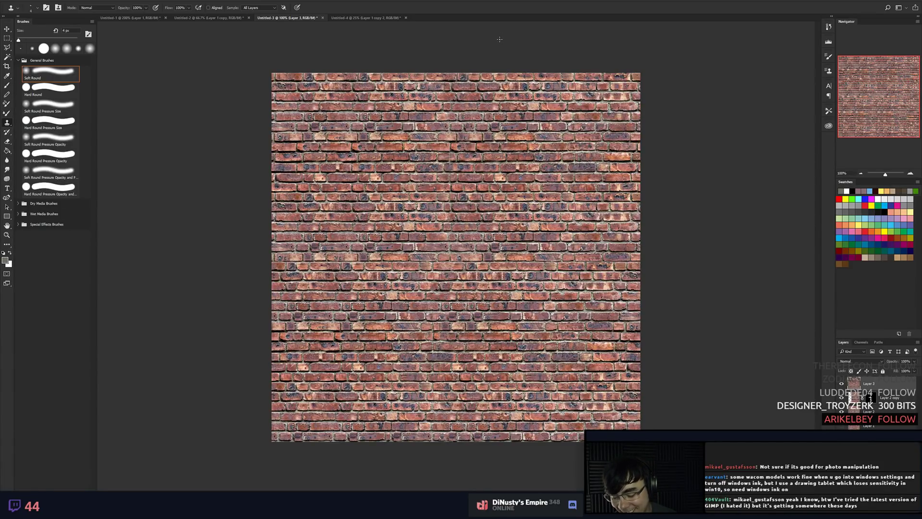
key("ctrl+shift+u")
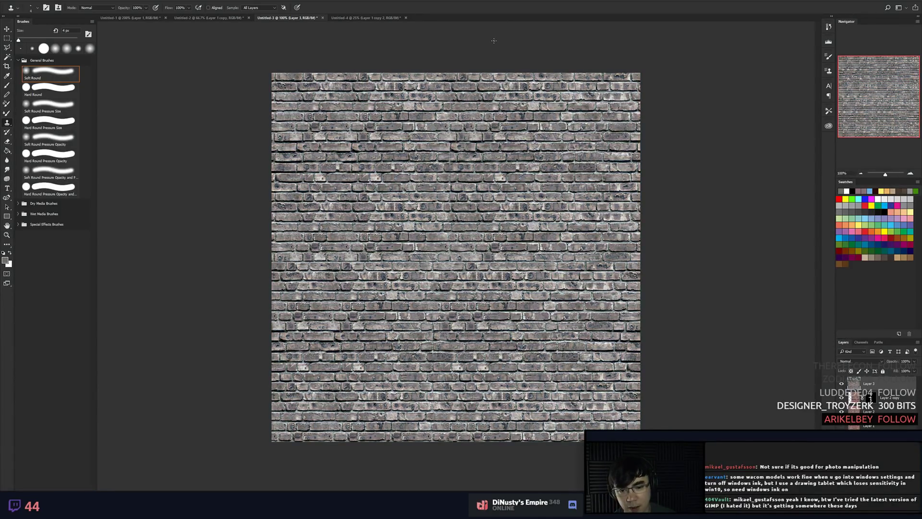
key("ctrl+z")
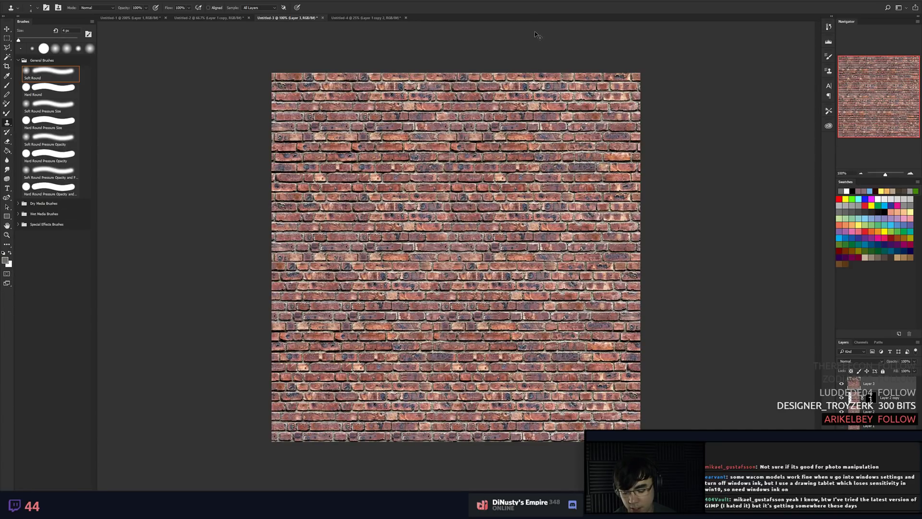
key("ctrl+u")
mouse_move(636, 325)
left_mouse_down()
mouse_move(623, 323)
mouse_move(639, 339)
mouse_move(629, 340)
left_mouse_up()
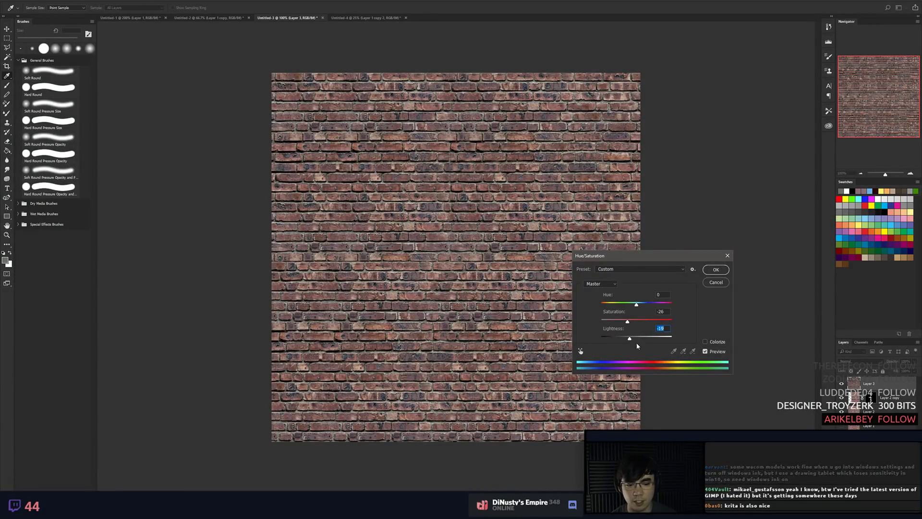
left_click(637, 338)
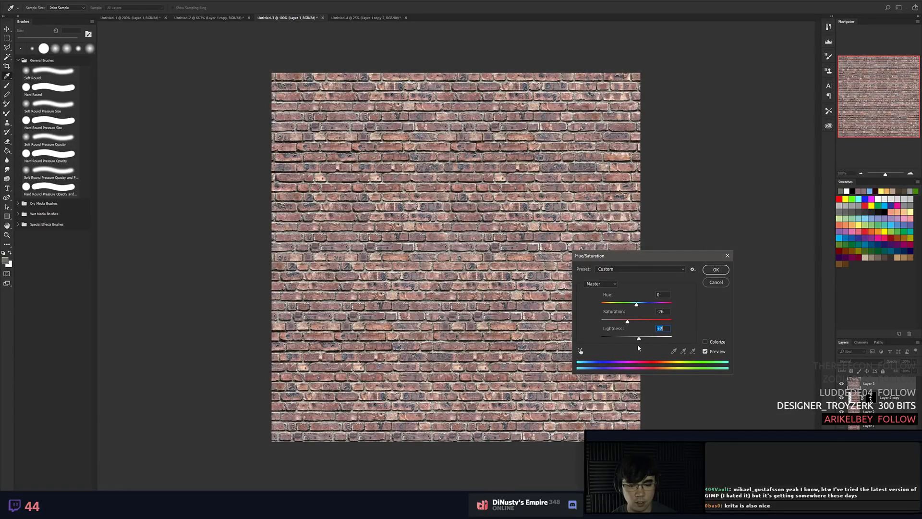
left_click(715, 283)
key("s")
key("ctrl+l")
mouse_move(625, 329)
left_mouse_down()
mouse_move(646, 329)
mouse_move(633, 329)
left_mouse_up()
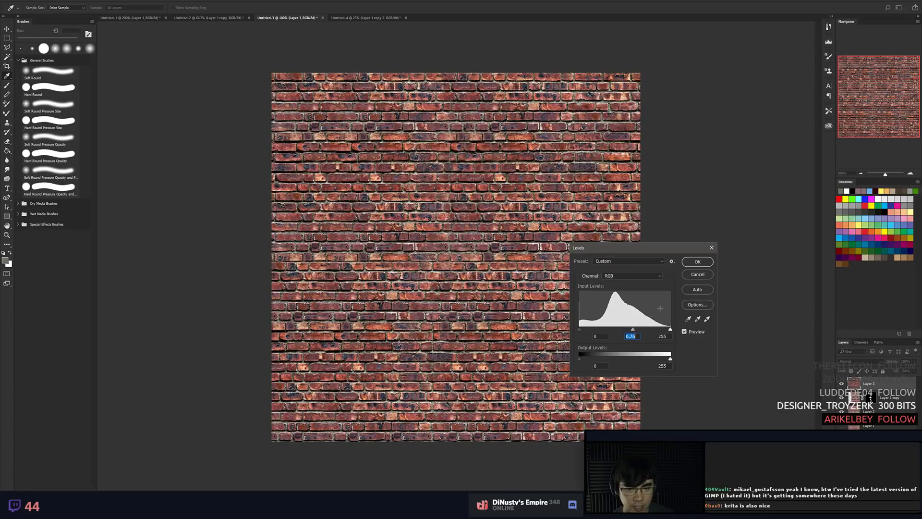
left_click(698, 276)
Reduce the brick layer's saturation to -15 with a Hue/Saturation adjustment.
key("ctrl+u")
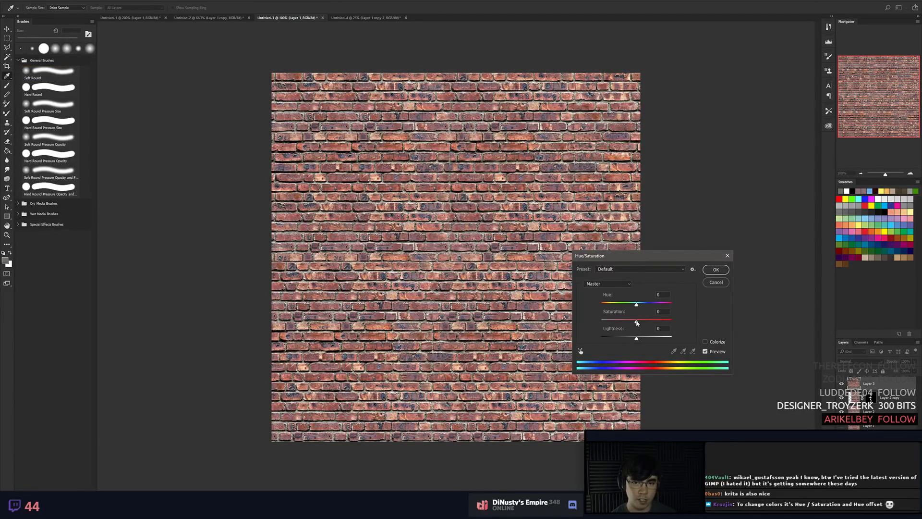
left_click_drag(636, 324, 628, 324)
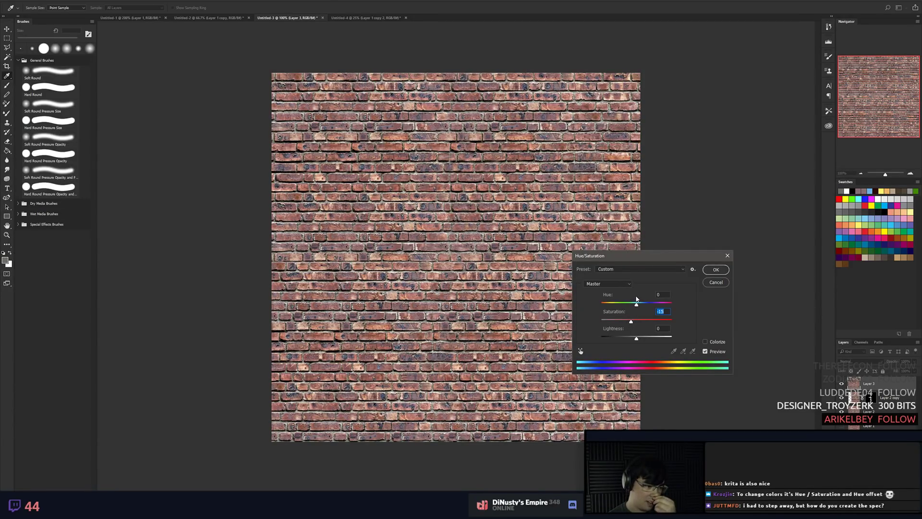
left_click(716, 270)
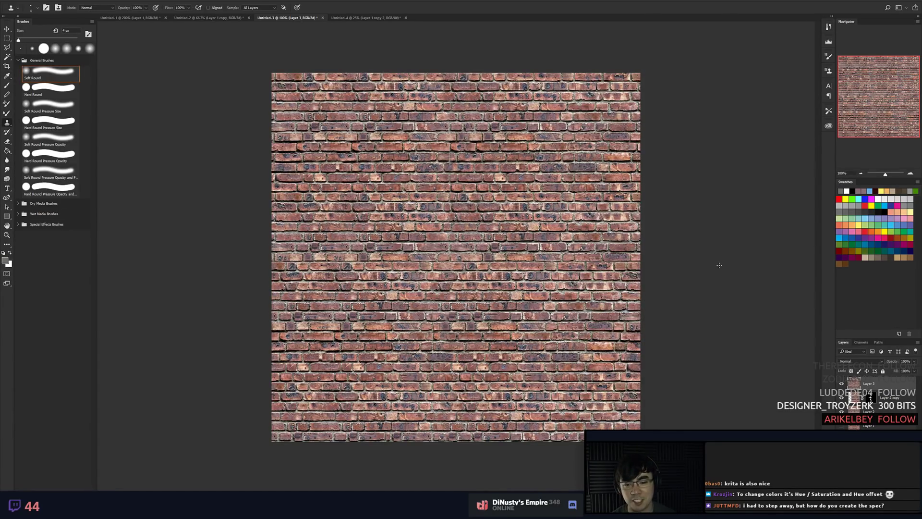
Copy the whole flattened brick image, and group all the brick layers under a name for the diffuse map.
key("m")
key("ctrl+a")
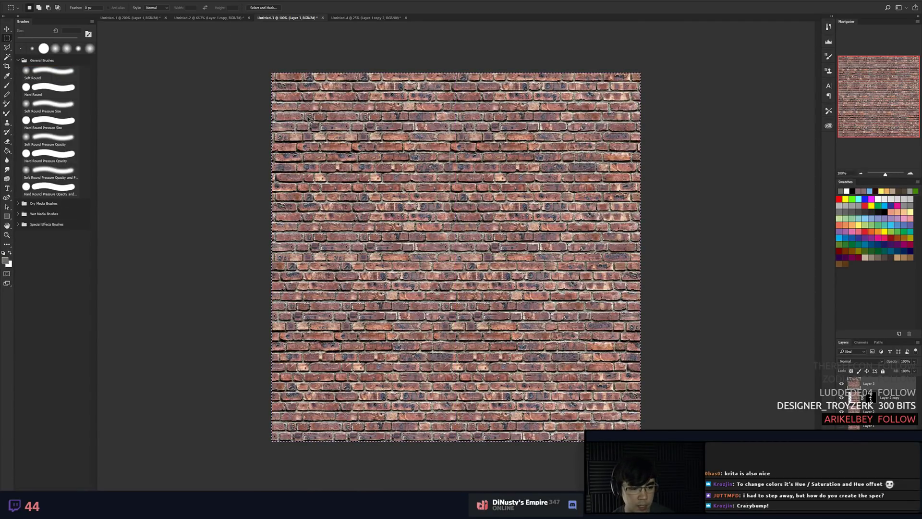
left_click(874, 425, "shift")
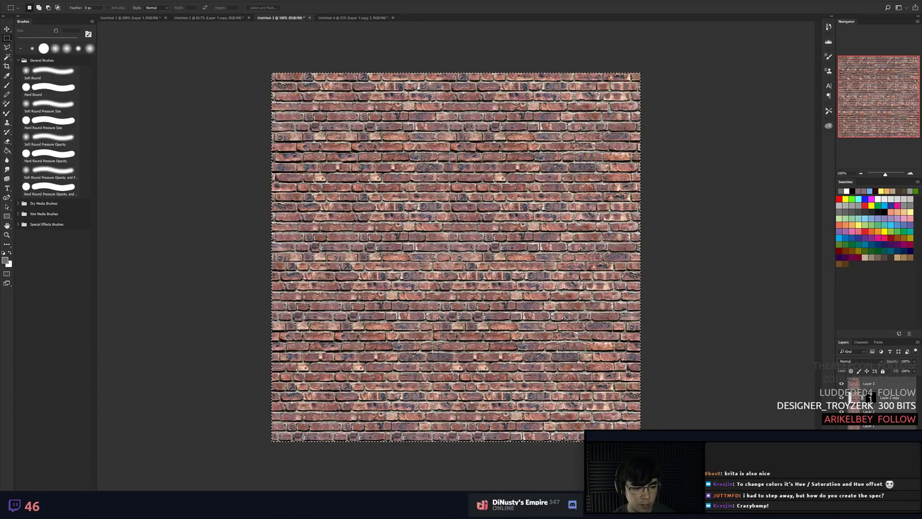
key("ctrl+d")
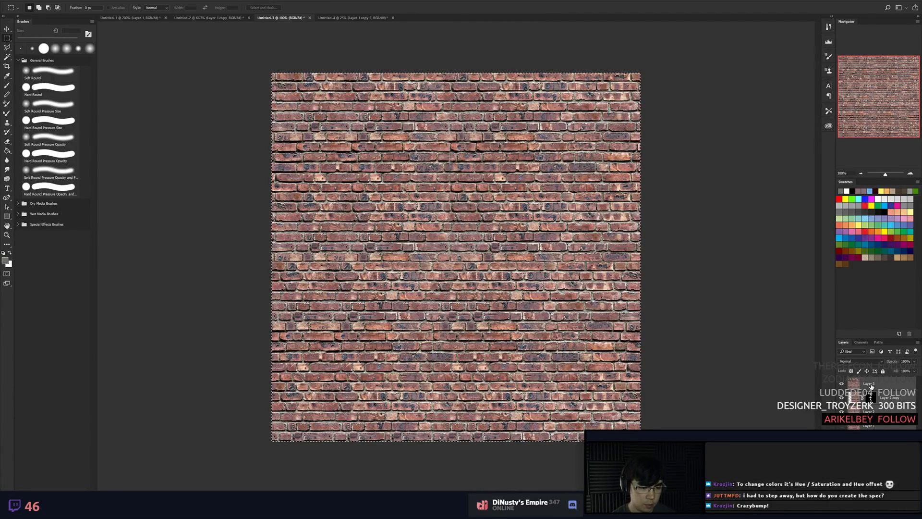
key("ctrl+g")
double_click(868, 380)
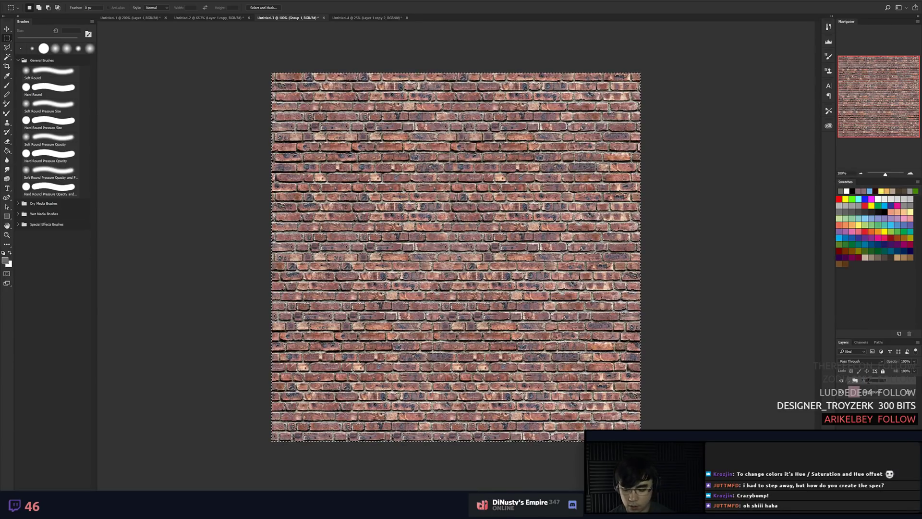
type("redfuse")
key("Return")
Paste the copied brick texture as a new layer above the group and desaturate it.
key("ctrl+v")
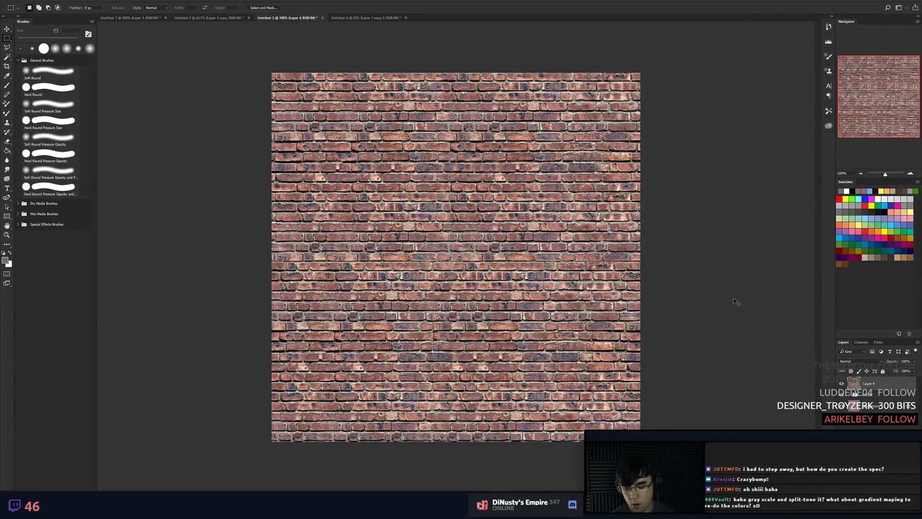
key("ctrl+shift+u")
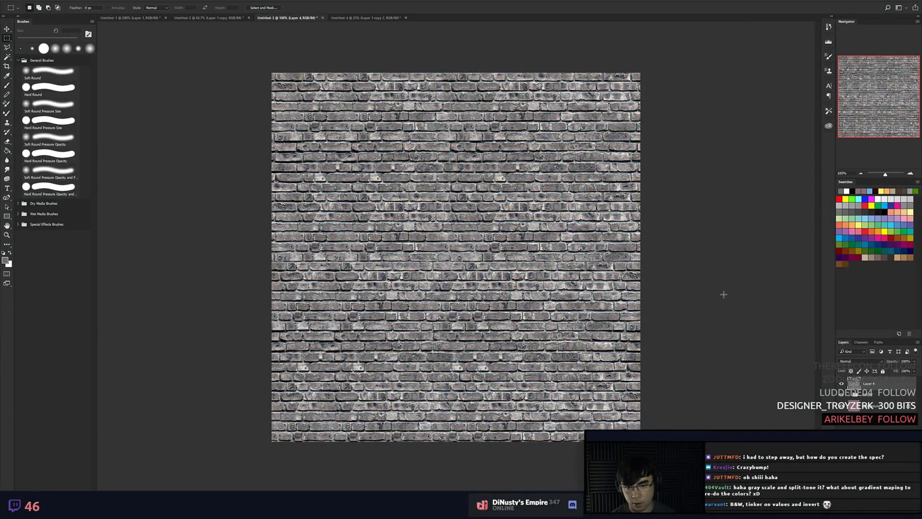
Raise the contrast of the desaturated brick layer with Levels, setting the input black point to 132 and midtones to 1.87.
key("ctrl+l")
left_click_drag(581, 329, 625, 329)
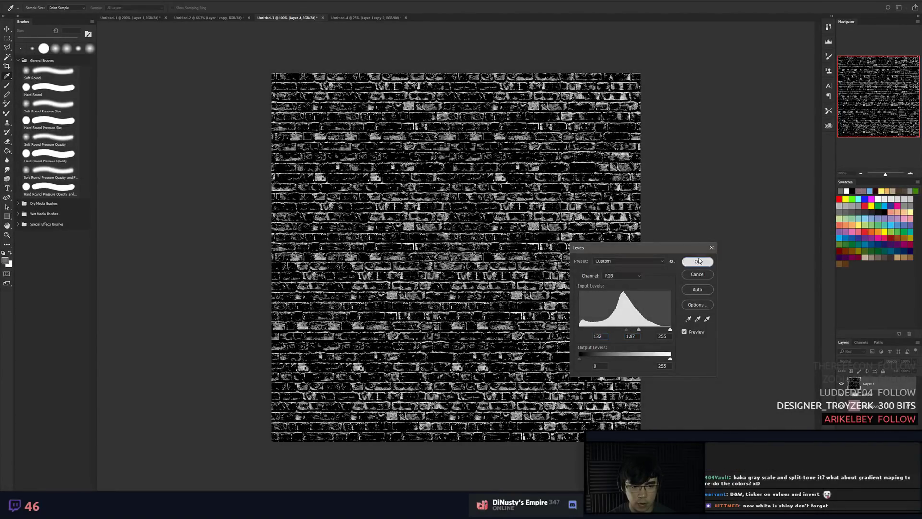
left_click(698, 261)
key("m")
key("ctrl+plus")
key("ctrl+plus")
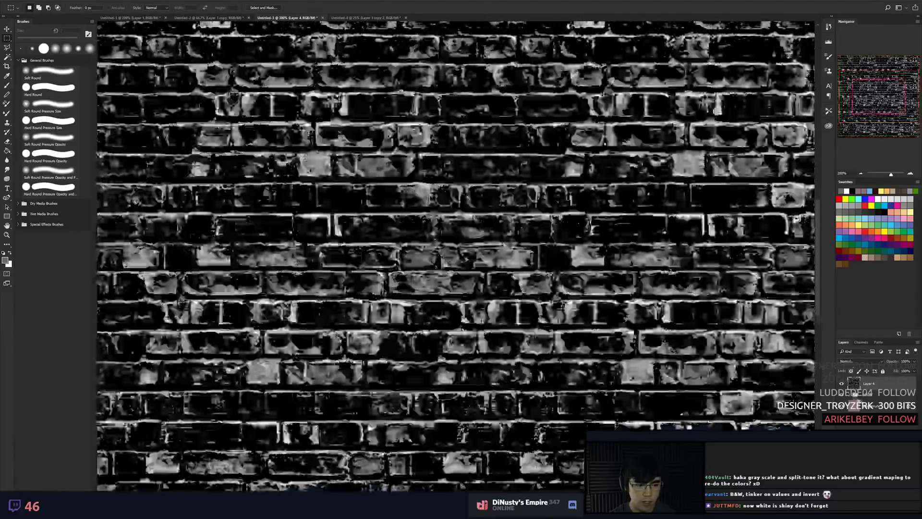
Paste the colored brick texture as a new layer, select its mortar color non-contiguously, and copy the selection to a new layer.
key("ctrl+v")
left_click_drag(458, 270, 451, 253)
key("b")
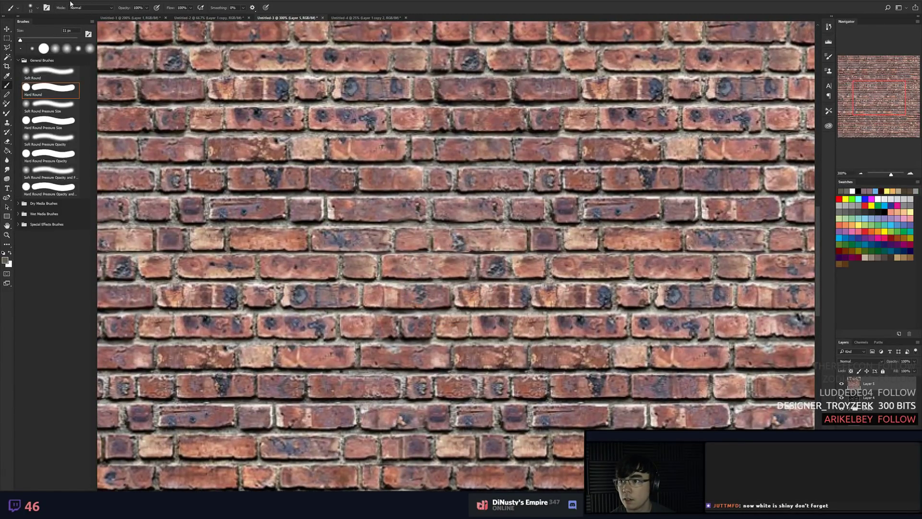
left_click(6, 56)
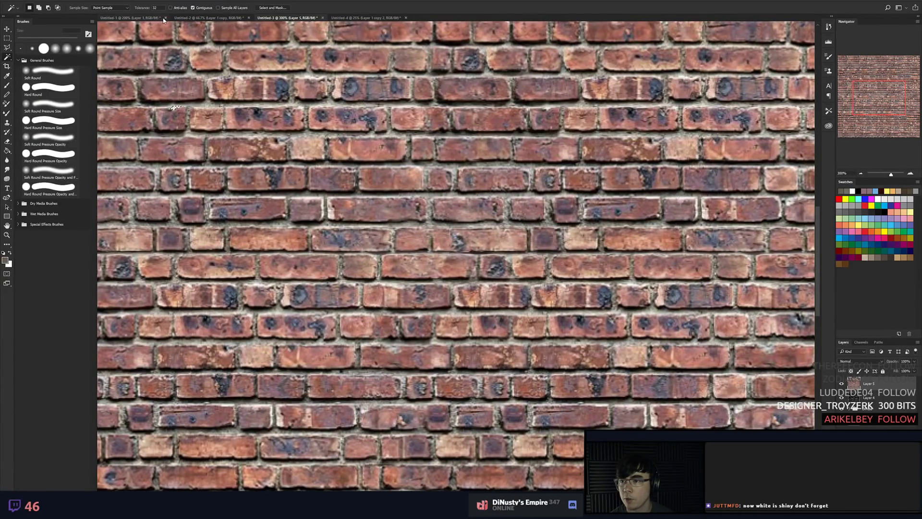
left_click(192, 8)
left_click(209, 107)
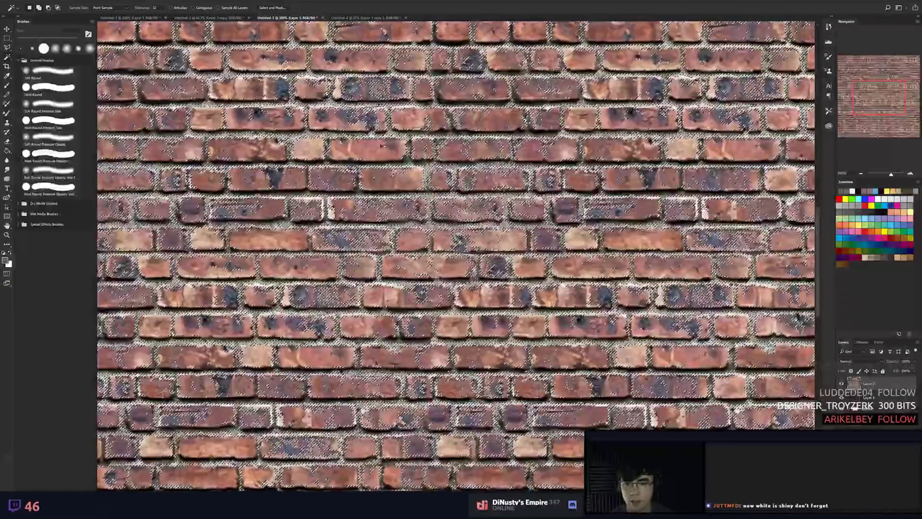
key("ctrl+j")
Hide the pasted colored brick layer and compare the grayscale bricks with and without the extracted mortar layer.
left_click(842, 397)
key("ctrl+minus")
key("ctrl+minus")
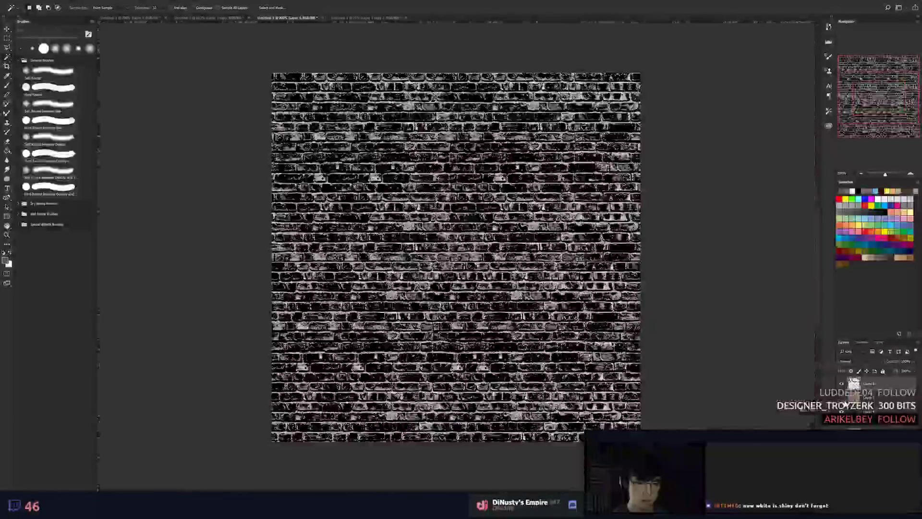
key("ctrl+plus")
key("ctrl+plus")
left_click(841, 383)
left_click(841, 383)
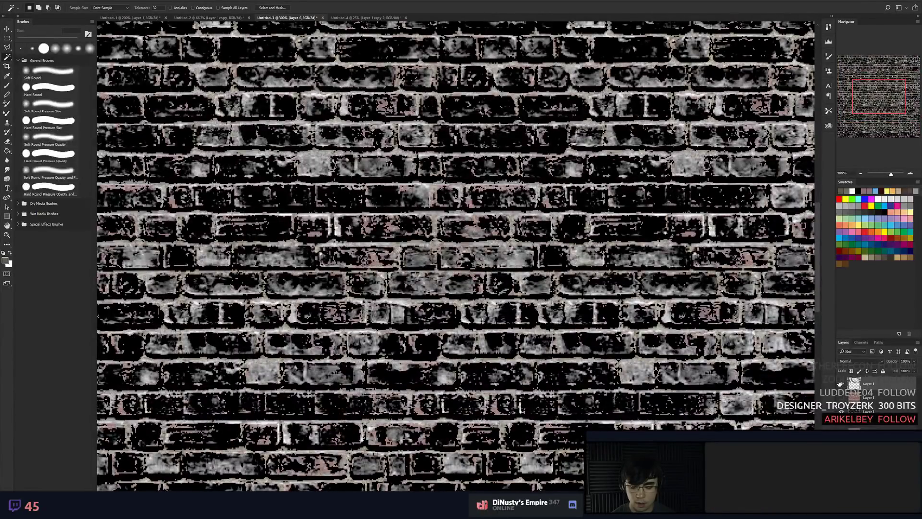
Darken the midtones of the extracted mortar layer with a Levels adjustment.
key("ctrl+u")
key("Escape")
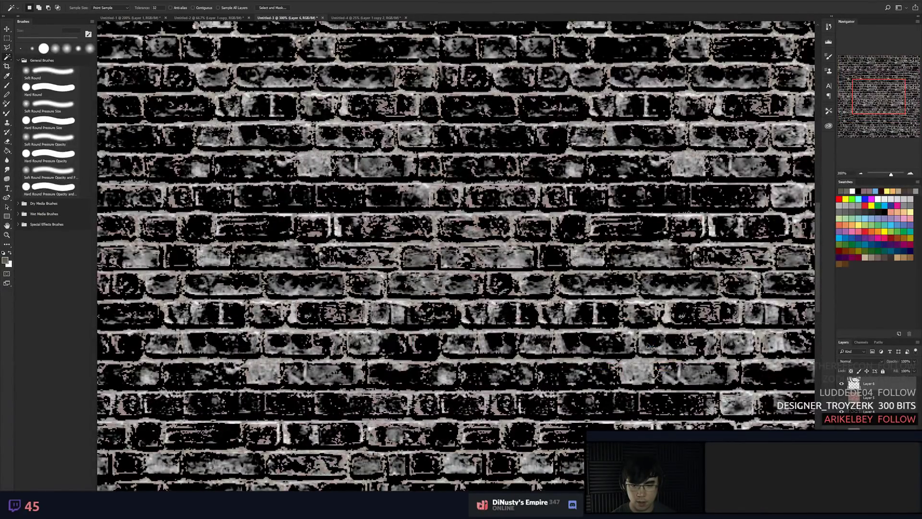
key("ctrl+l")
left_click_drag(624, 329, 655, 336)
key("Return")
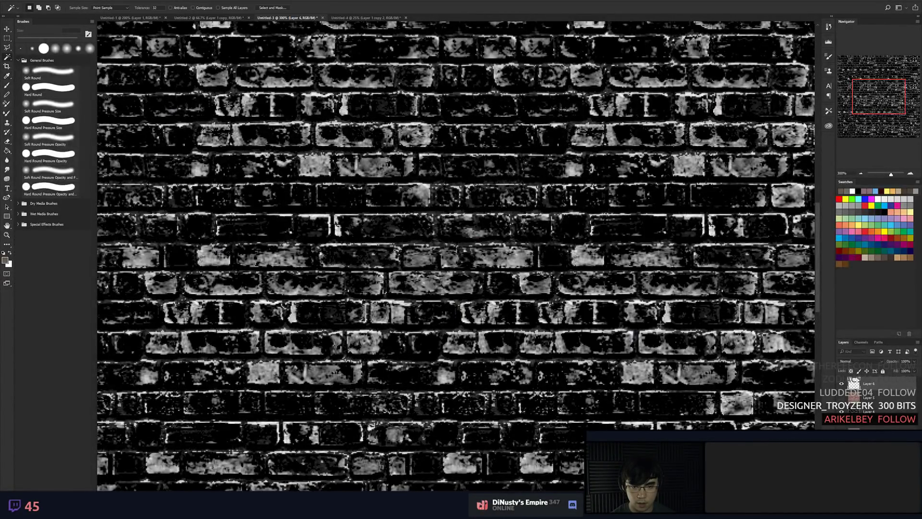
Add a white layer beneath the high-contrast grayscale brick layer.
left_click(864, 411)
left_click(872, 426)
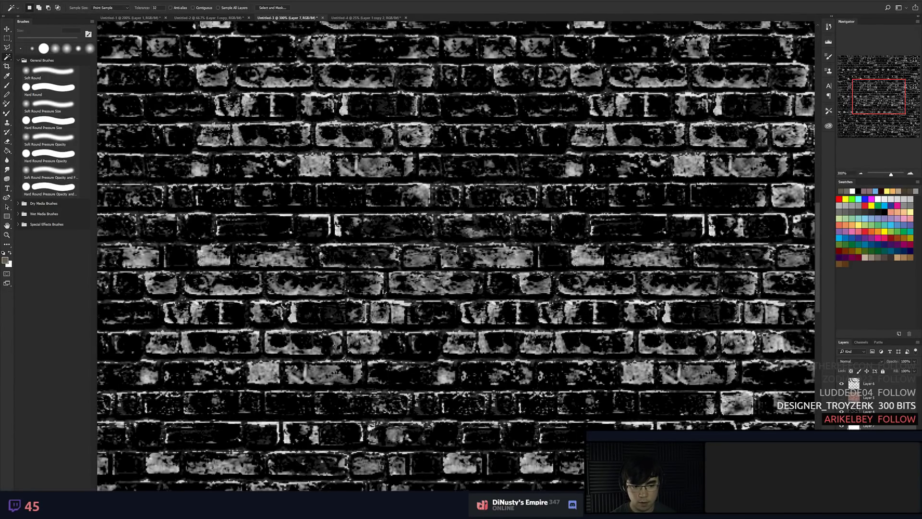
key("super")
key("super")
Brighten the midtones of the high-contrast grayscale brick layer with a Levels adjustment.
left_click(870, 411)
left_click_drag(892, 361, 915, 371)
scroll(915, 372, "up", 2)
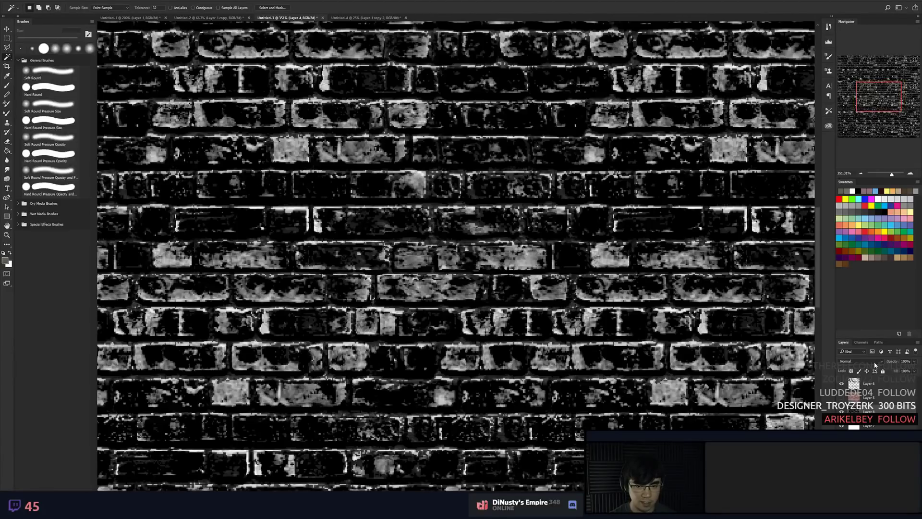
key("ctrl+l")
left_click_drag(625, 329, 616, 328)
key("Return")
Set the extracted mortar layer's blend mode to Screen.
left_click(864, 398)
left_click(842, 384)
left_click(843, 384)
left_click(855, 379)
scroll(857, 365, "down", 7)
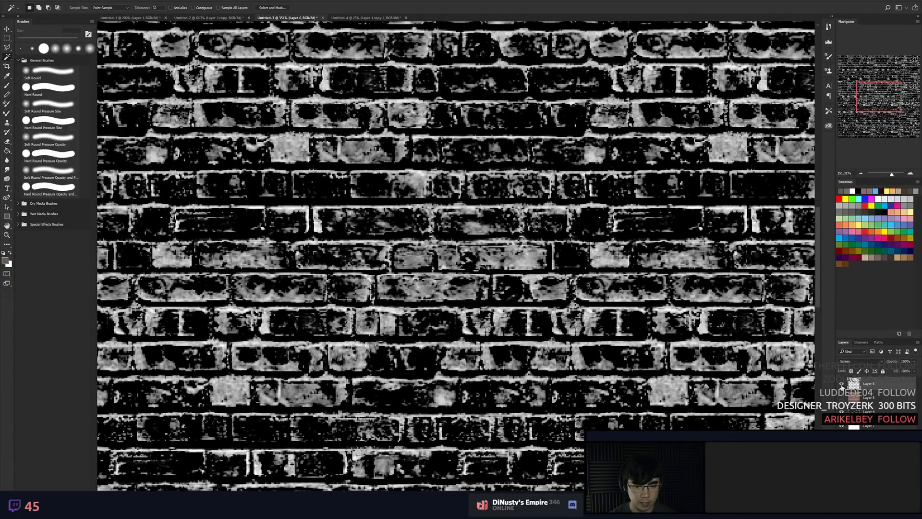
scroll(510, 283, "up", 1)
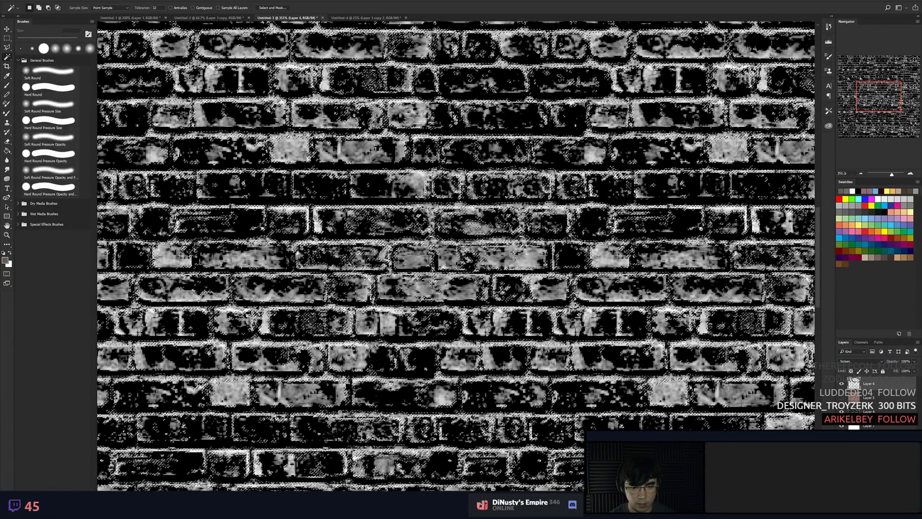
Select the dark brick areas across the grayscale brick layer and copy them to a new layer.
left_click(515, 287)
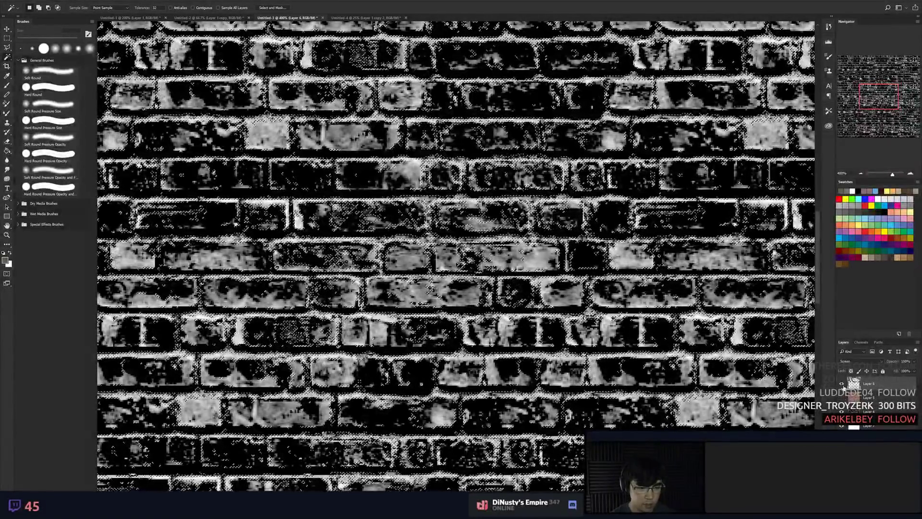
left_click(867, 411)
left_click(519, 289)
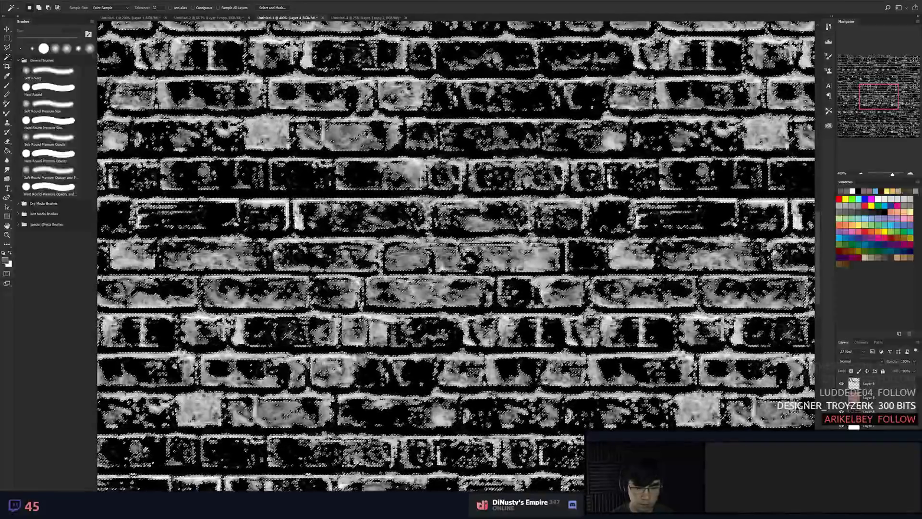
left_click(842, 426, "alt")
key("ctrl+z")
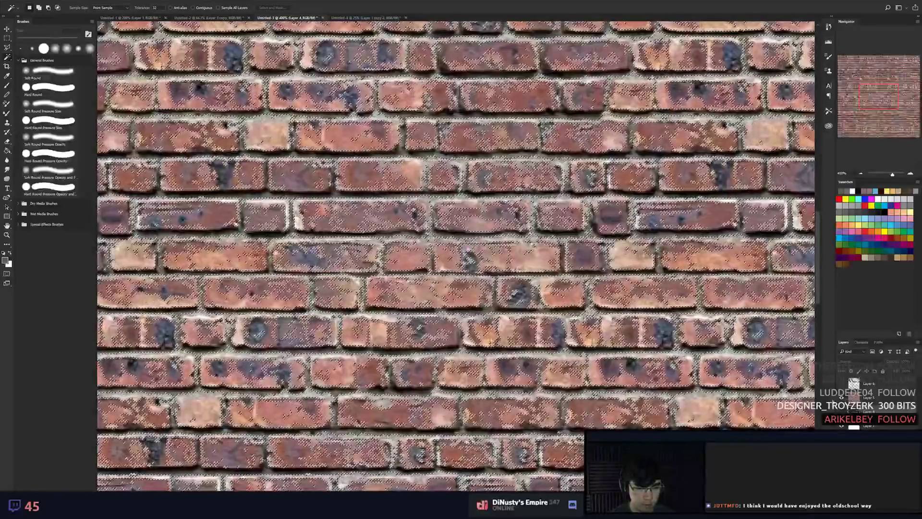
key("ctrl+j")
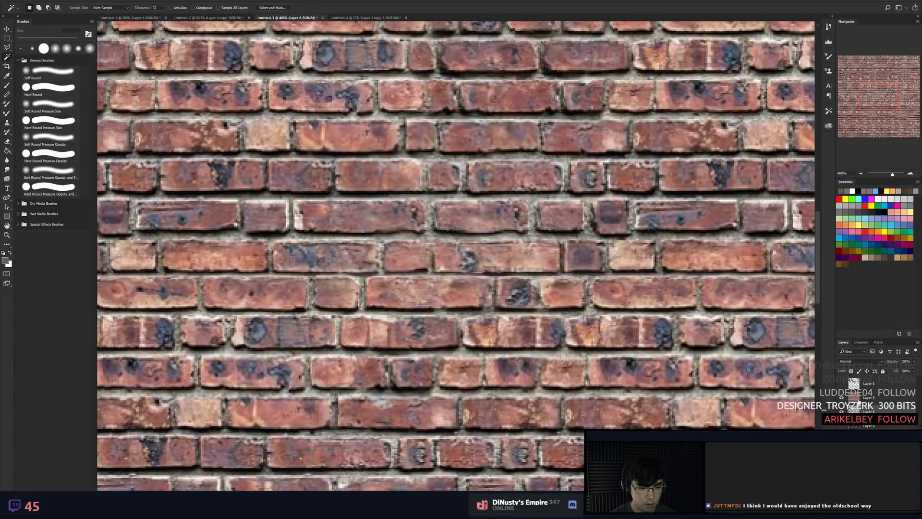
Move the copied brick-face layer above the colored brick layer and hide the colored layer.
left_click_drag(855, 410, 855, 393)
left_click(842, 411)
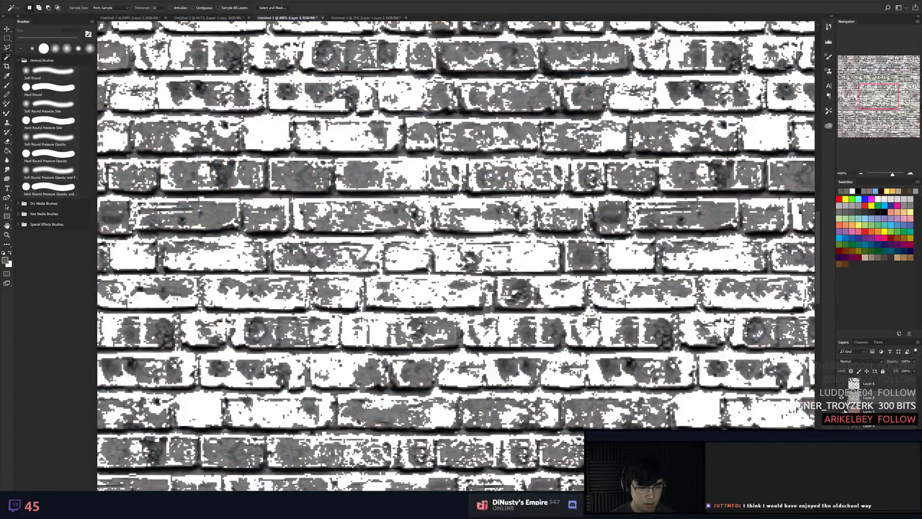
key("ctrl+minus")
key("ctrl+z")
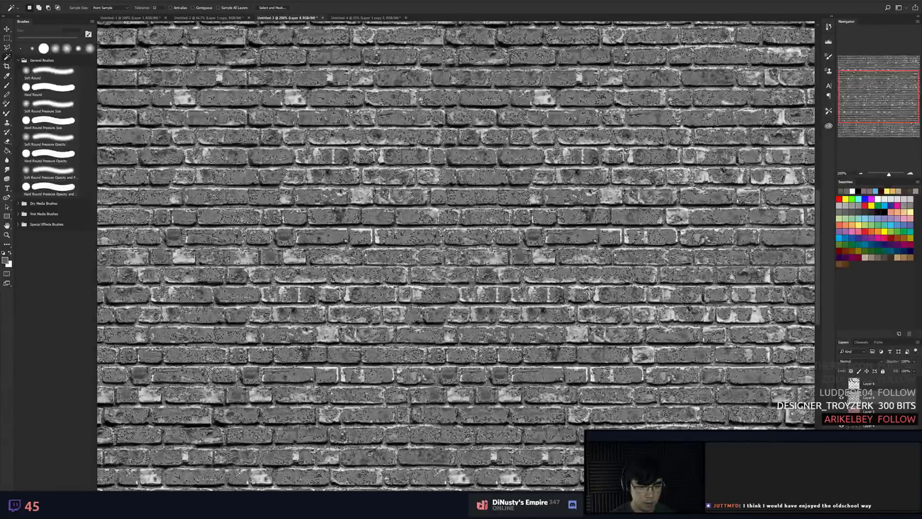
key("ctrl+plus")
key("ctrl+z")
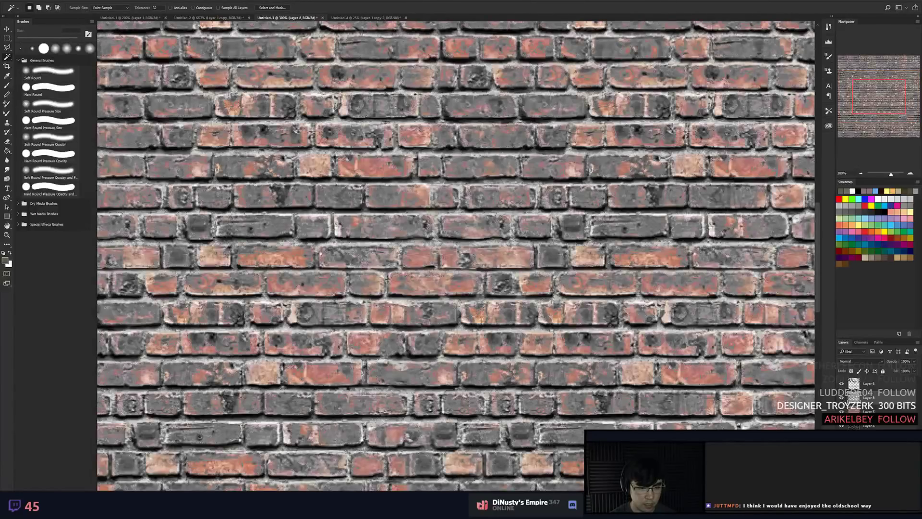
key("ctrl+shift+u")
key("ctrl+shift+l")
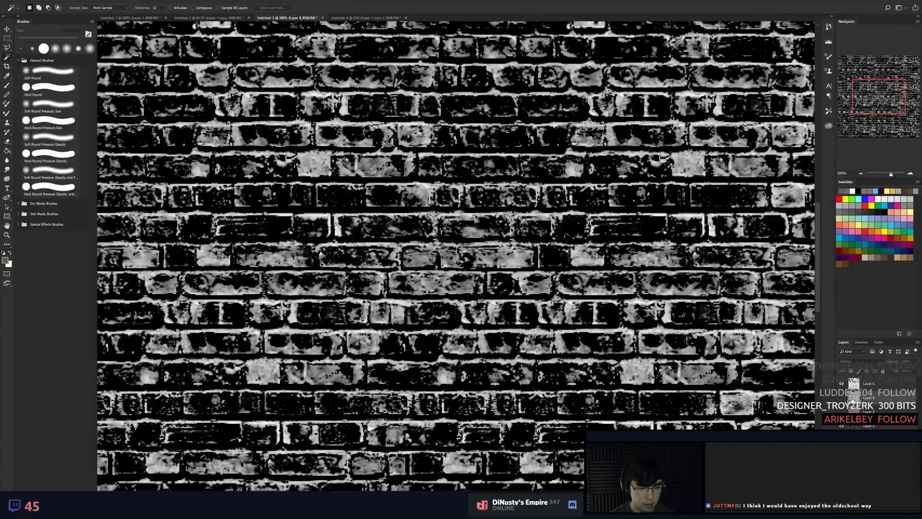
key("ctrl+z")
Darken the copied brick-face layer with Levels by lowering the output white level to 137.
key("ctrl+l")
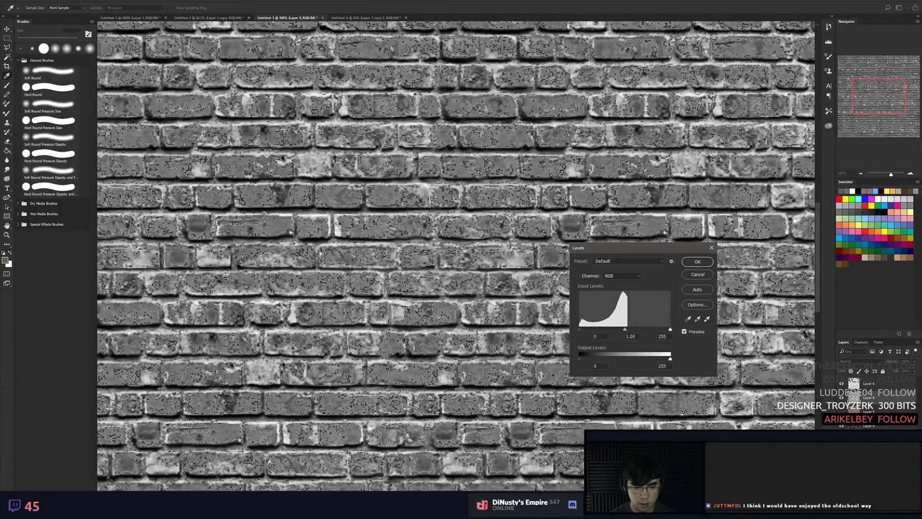
mouse_move(670, 329)
left_mouse_down()
mouse_move(644, 330)
mouse_move(671, 329)
left_mouse_up()
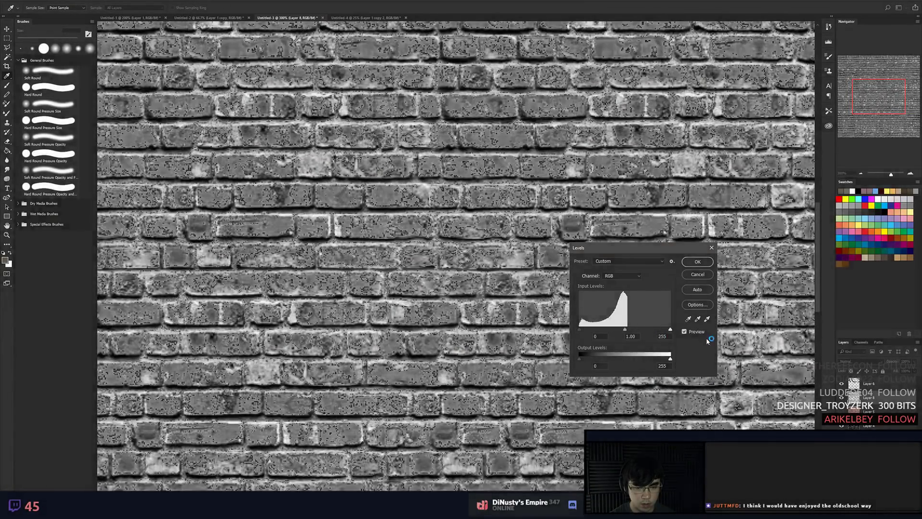
mouse_move(595, 362)
left_mouse_down()
mouse_move(616, 362)
mouse_move(579, 360)
left_mouse_up()
left_click_drag(671, 359, 651, 366)
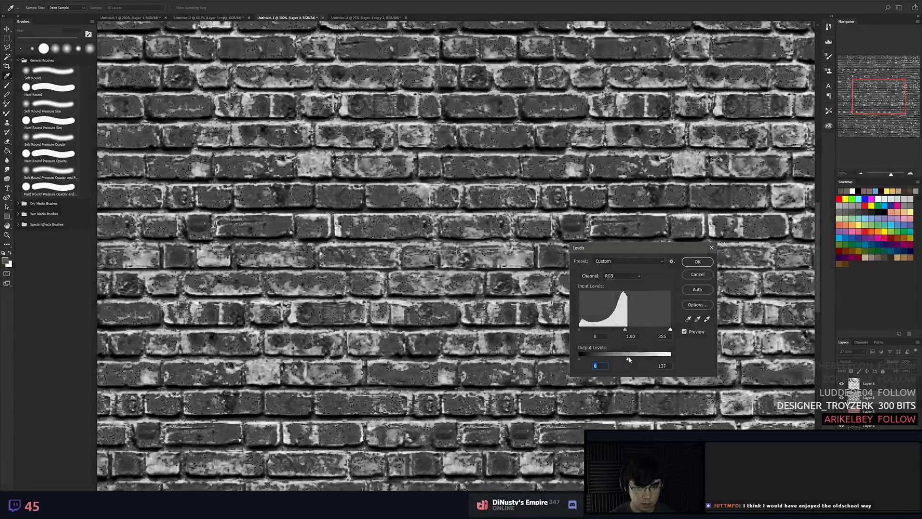
key("Return")
key("w")
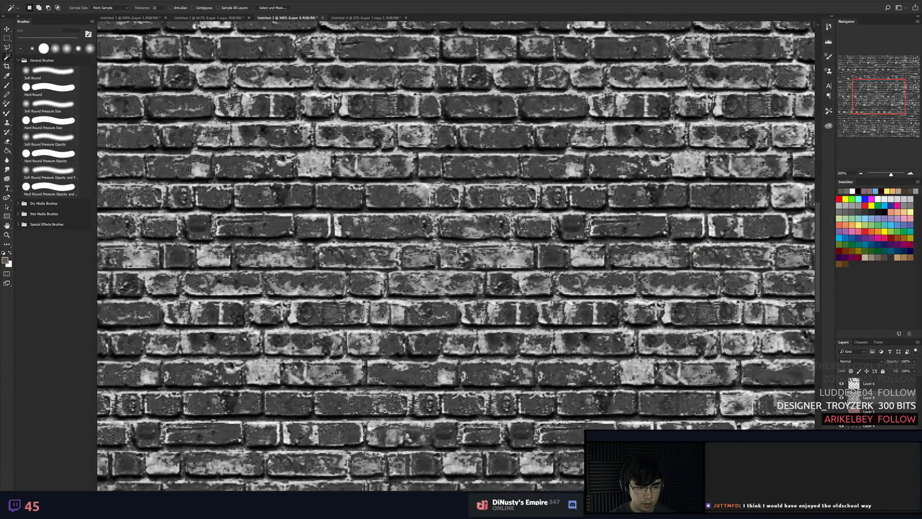
Darken the base grayscale brick layer by lowering its Levels output white, and compare it with the brick-face layer toggled.
left_click(869, 425)
key("ctrl+l")
left_click_drag(671, 359, 635, 358)
key("Return")
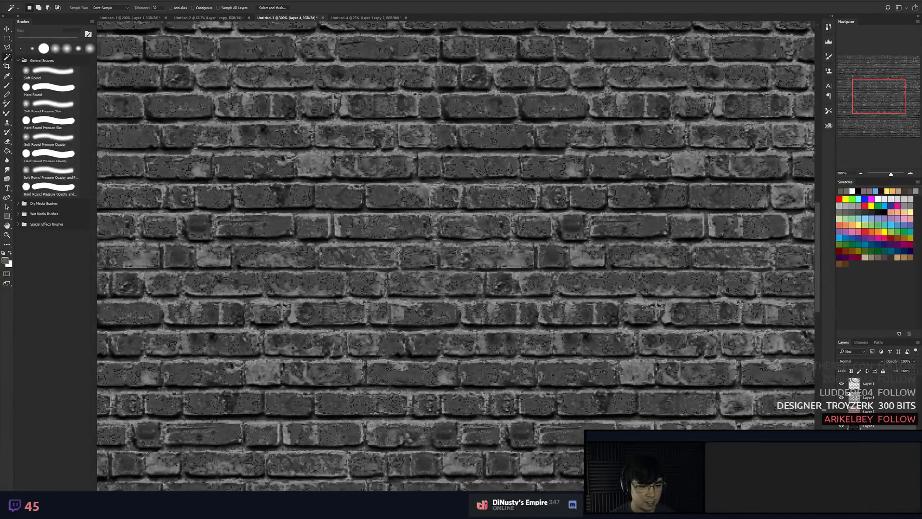
left_click(842, 398)
left_click(842, 398)
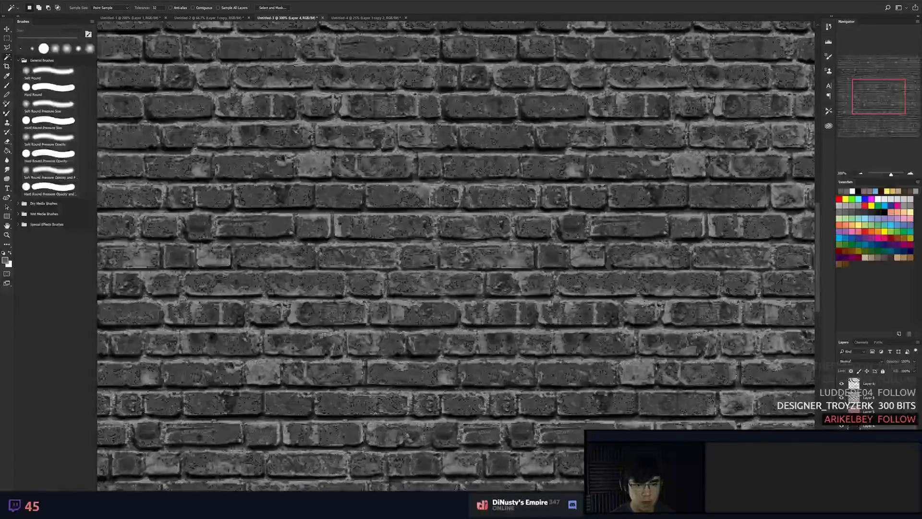
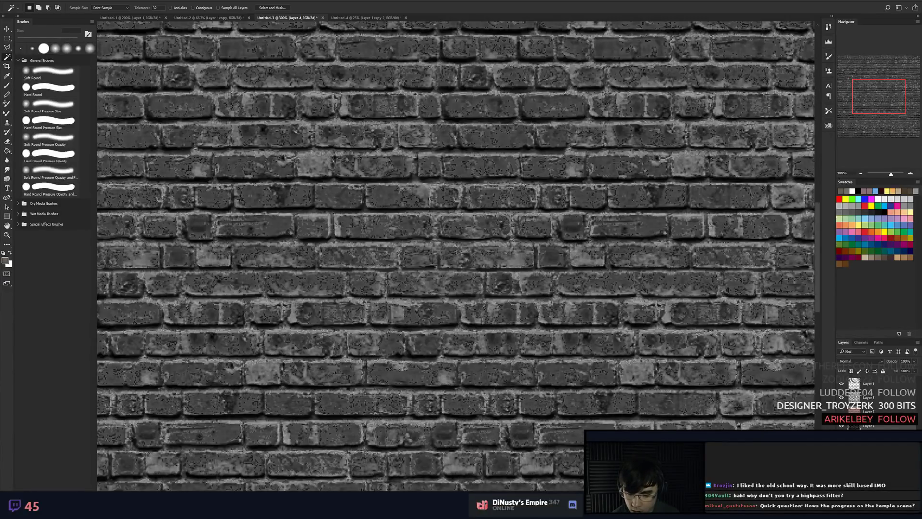
Switch to the Unity temple scene and examine the central tree, roots and stone heads from several angles.
key("alt+Tab")
left_click(543, 171)
left_click_drag(460, 219, 561, 232)
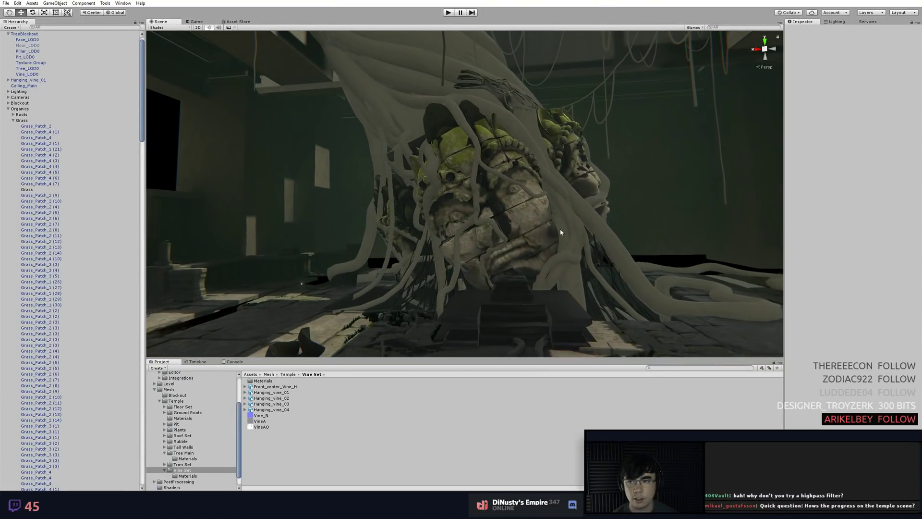
left_click(166, 27)
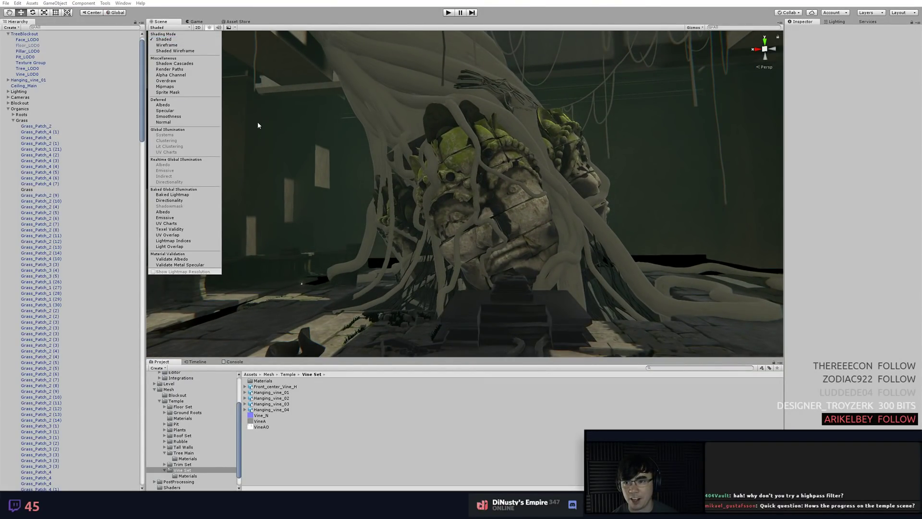
left_click(308, 140)
mouse_move(307, 140)
left_mouse_down()
mouse_move(325, 189)
mouse_move(327, 175)
left_mouse_up()
mouse_move(349, 207)
left_mouse_down()
mouse_move(332, 233)
mouse_move(353, 191)
left_mouse_up()
left_click(422, 238)
left_click(487, 167)
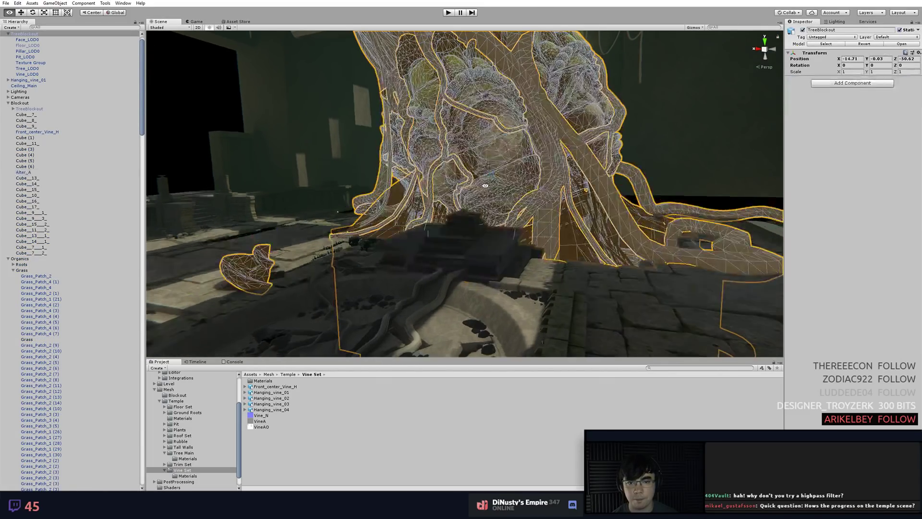
left_click(654, 173)
left_click_drag(655, 173, 459, 211)
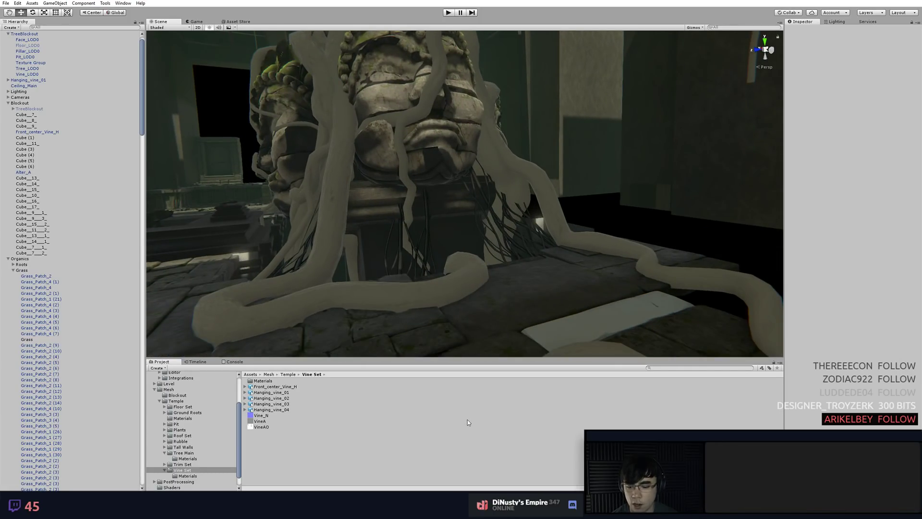
Switch to the Modo vine scene, hide the Low mesh, and show the Cube item to view it with the vines.
key("alt+Tab")
scroll(438, 301, "down", 2)
left_click_drag(437, 301, 415, 327)
left_click(415, 328)
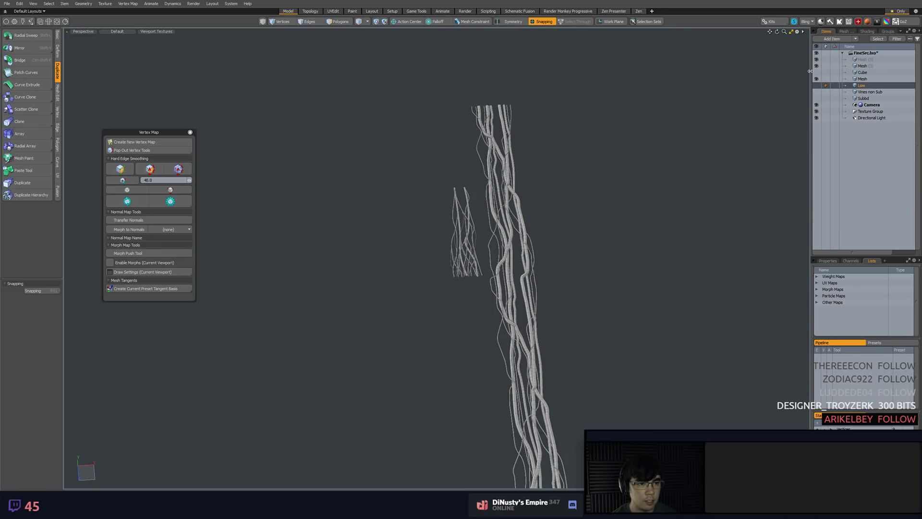
left_click(752, 104)
scroll(543, 269, "up", 2)
left_click_drag(544, 290, 557, 226)
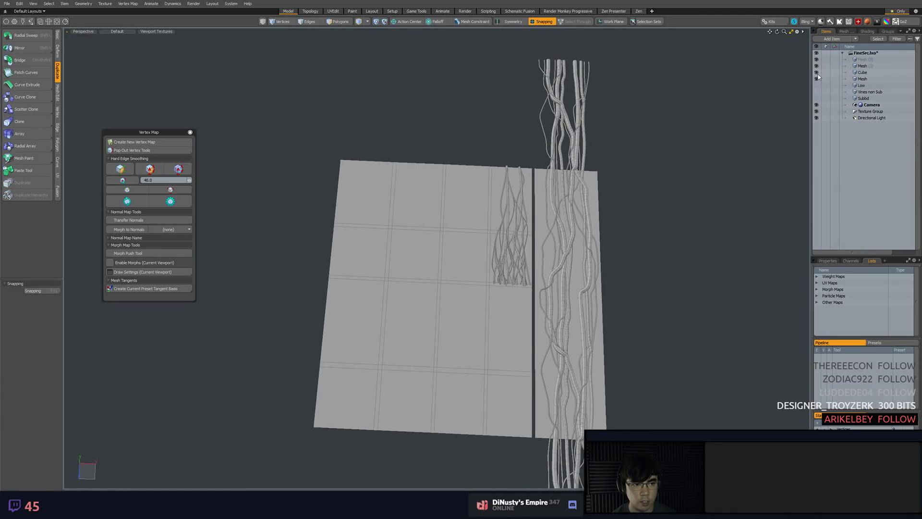
left_click(816, 98)
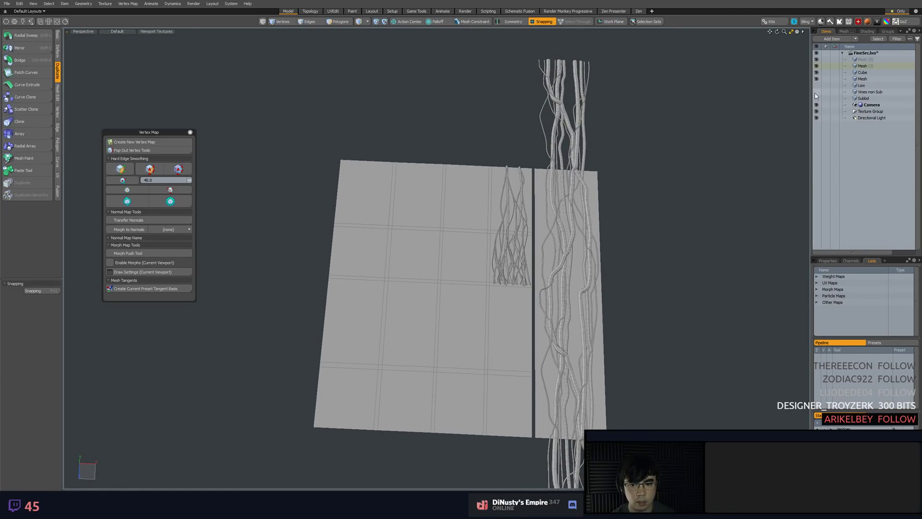
Examine the vine strands on the flat planes up close and compare them with the stone heads in the Unity temple scene.
scroll(544, 269, "up", 3)
left_click_drag(543, 289, 677, 269)
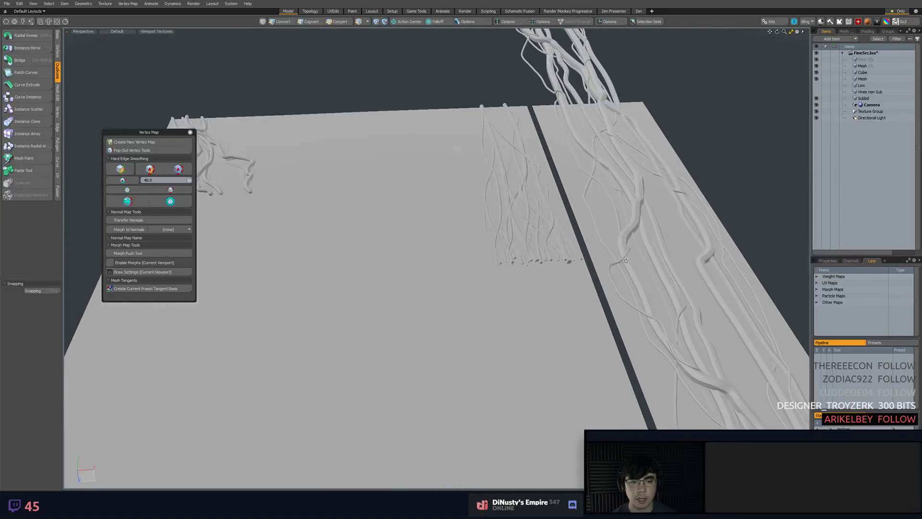
key("alt+Tab")
left_click_drag(301, 181, 435, 234)
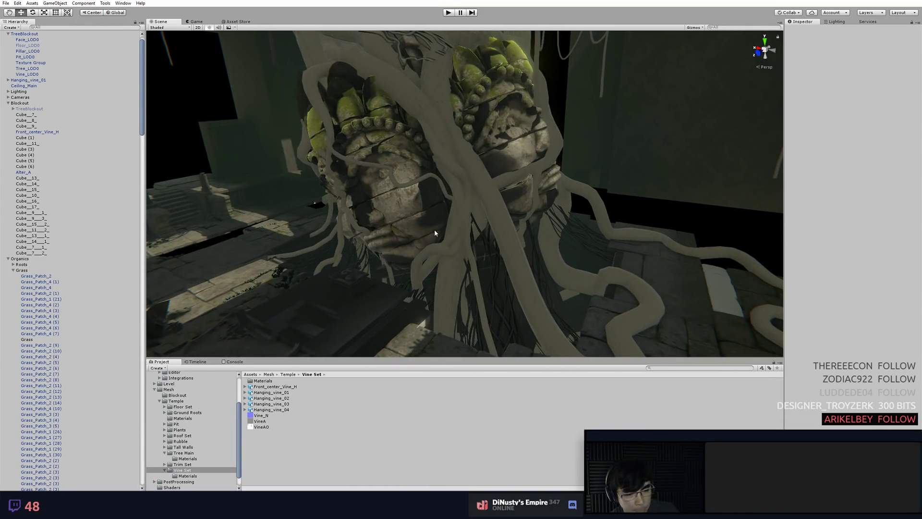
key("alt+Tab")
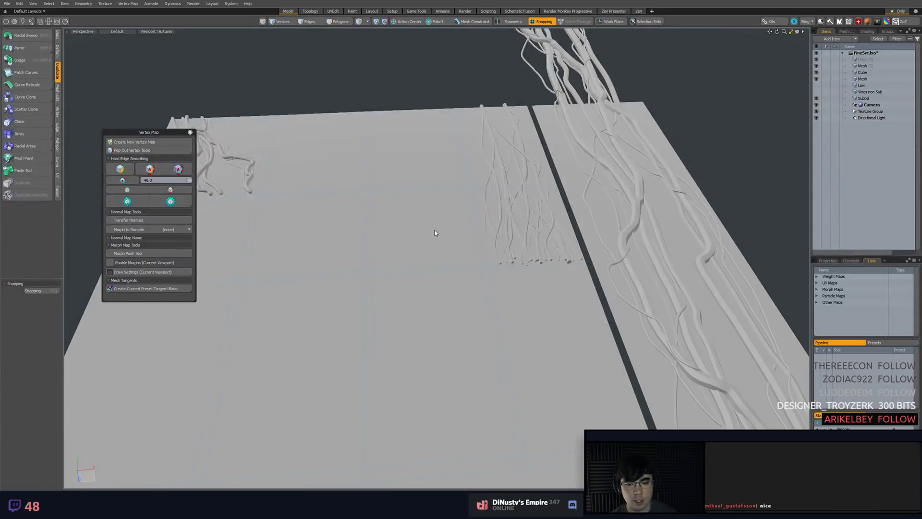
Switch to Unity and examine the TreeBlockout's mesh, the roots around the stone heads and the surrounding temple floor.
key("alt+Tab")
left_click(446, 113)
left_click_drag(447, 113, 195, 125)
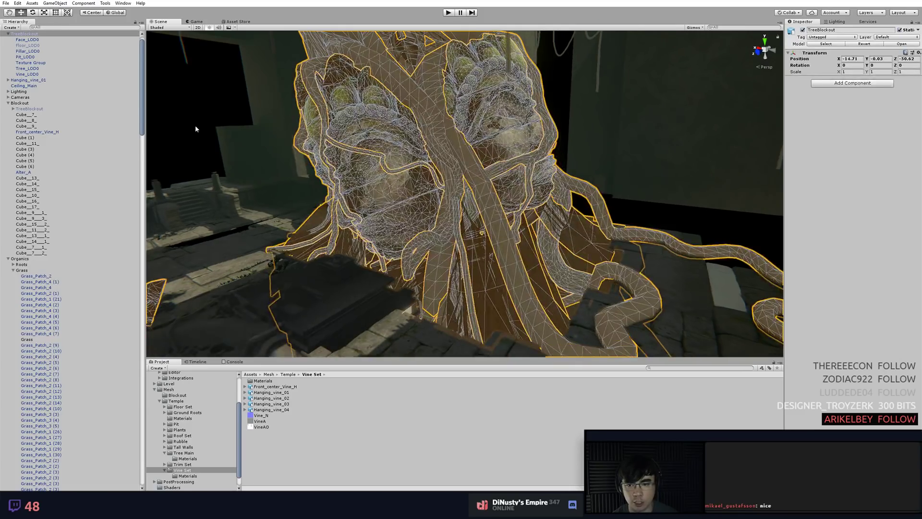
left_click(195, 125)
left_click_drag(263, 180, 385, 206)
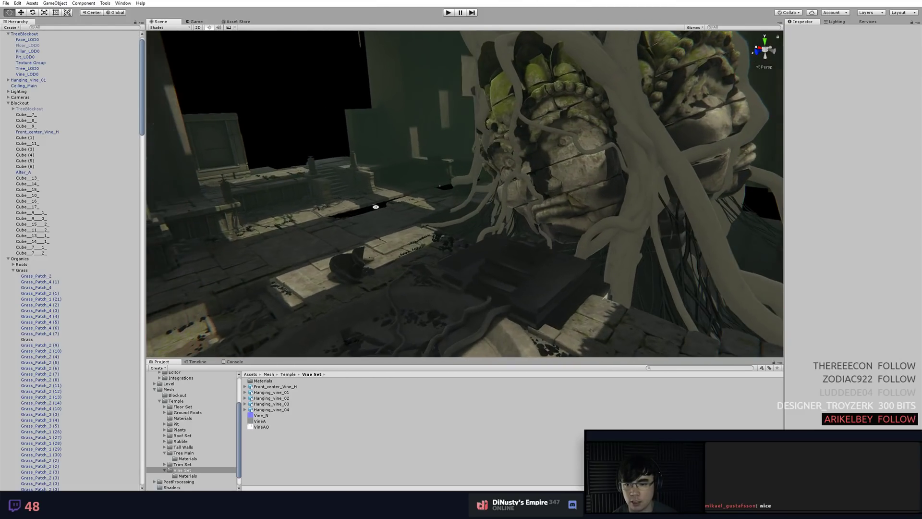
left_click(337, 207)
key("f")
left_click(538, 199)
left_click_drag(538, 200, 522, 229)
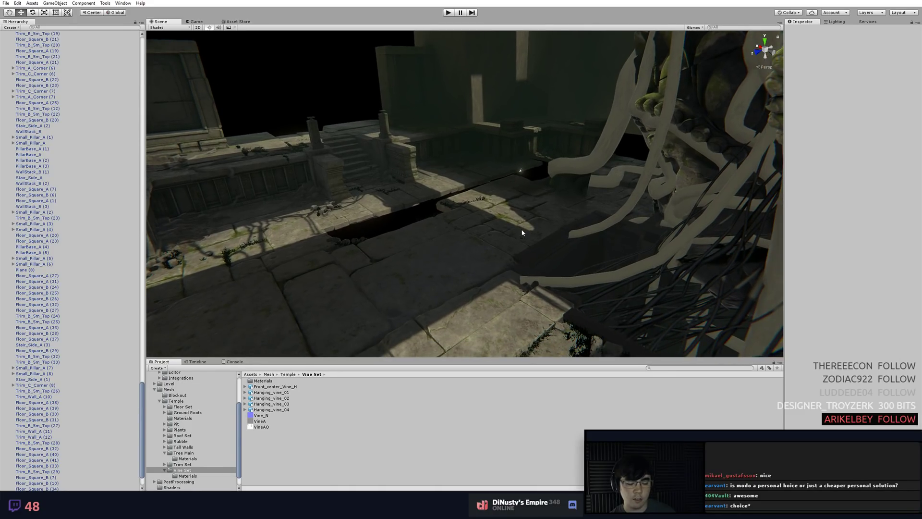
key("alt+Tab")
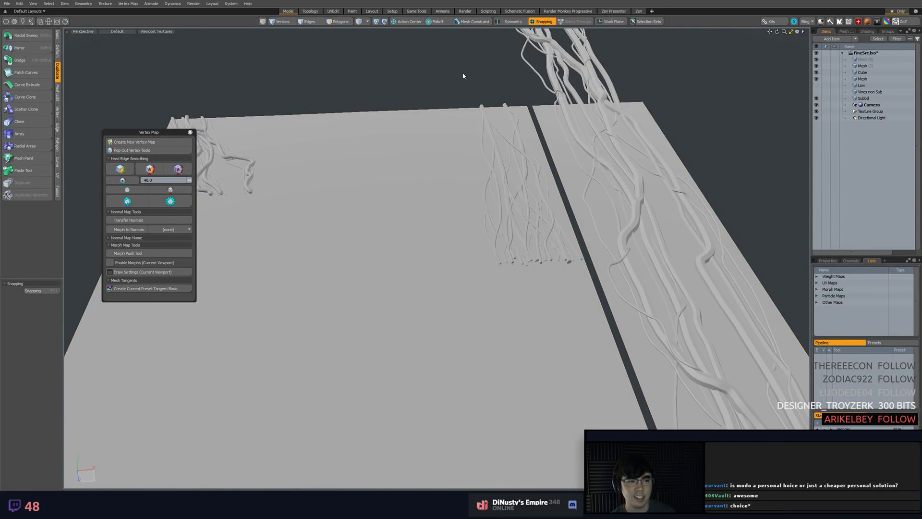
Switch to the Photoshop brick document and compare the grayscale bricks with the brick-face layer shown and hidden.
key("alt+Tab")
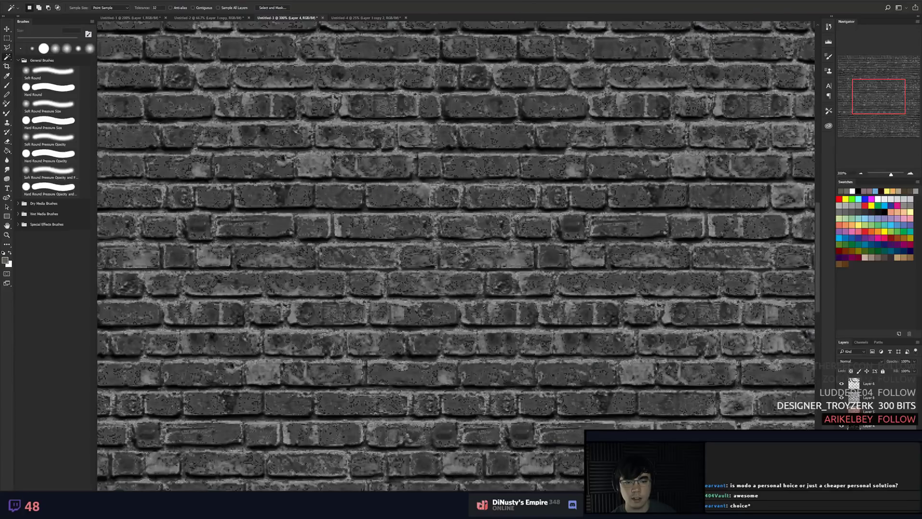
scroll(512, 190, "down", 4)
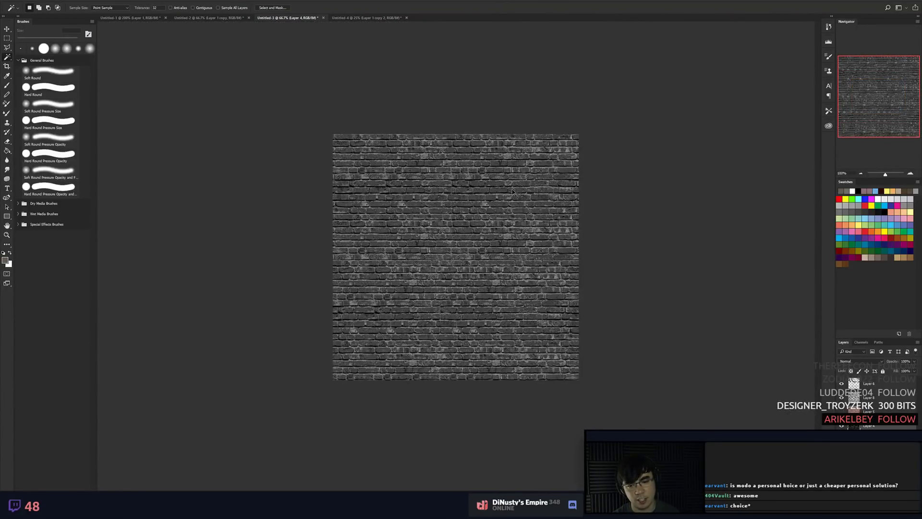
scroll(452, 230, "up", 2)
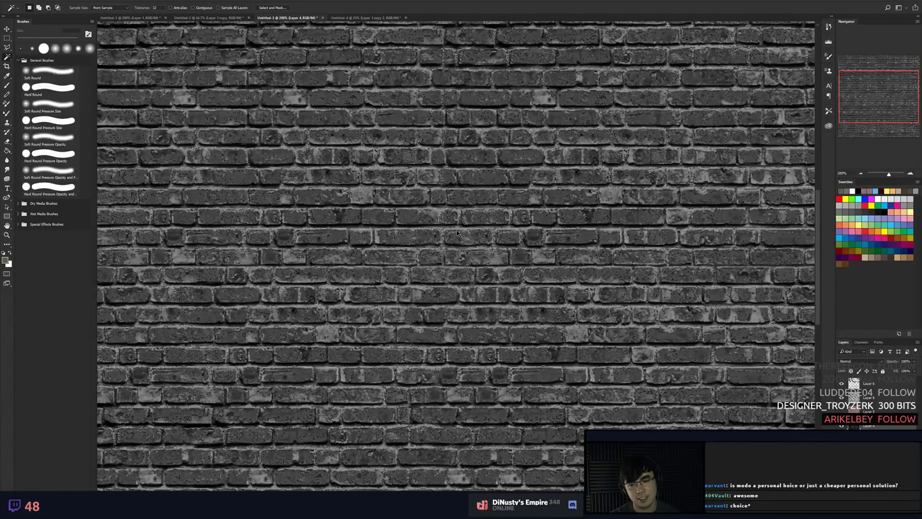
left_click(841, 398)
left_click(842, 397)
left_click(842, 398)
left_click(841, 398)
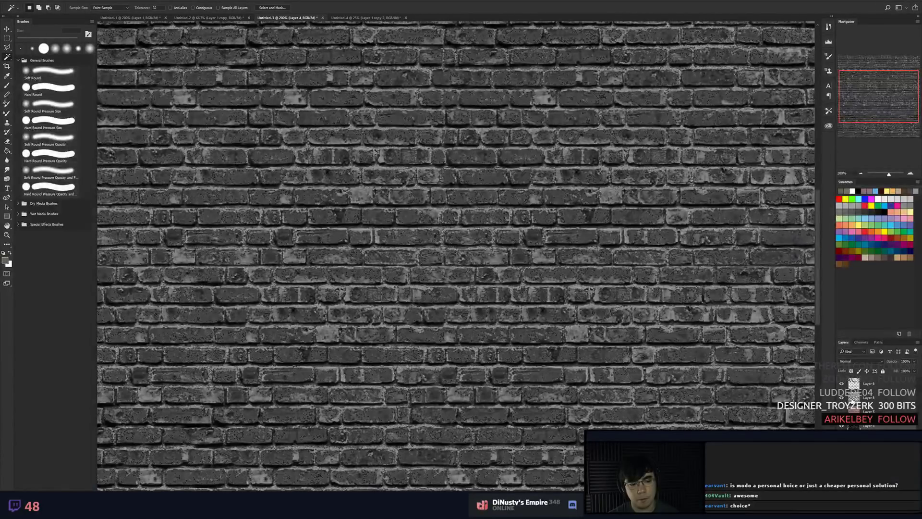
Try darkening the brick-face layer with Levels by raising its black input, and check the whole texture.
left_click(860, 398)
key("ctrl+l")
left_click_drag(580, 330, 628, 330)
key("Return")
key("w")
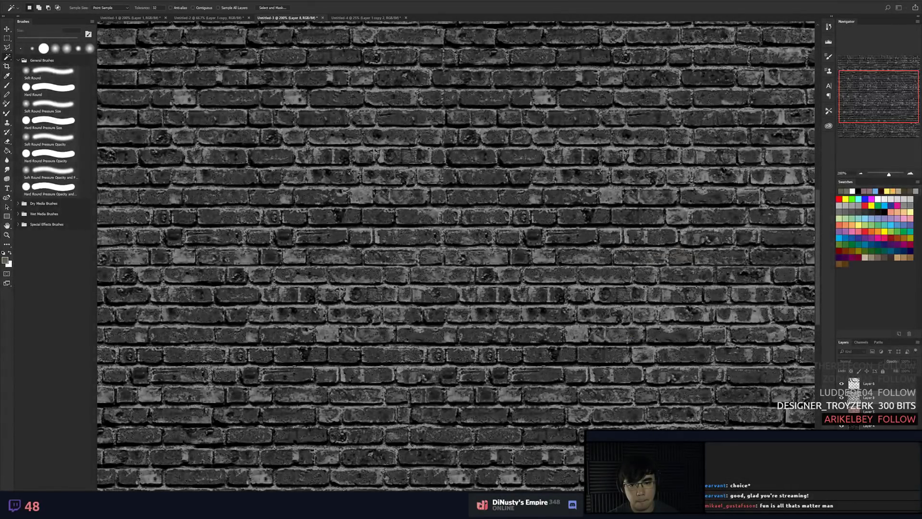
key("ctrl+minus")
key("ctrl+minus")
key("ctrl+plus")
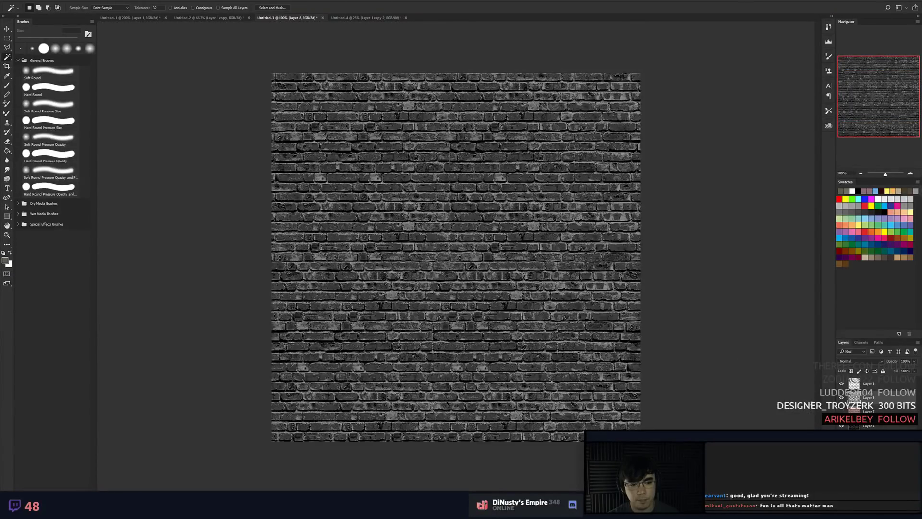
Undo the recent grayscale and Levels adjustments on the brick layers and select the colored brick layer.
key("ctrl+z")
key("ctrl+z")
key("ctrl+z")
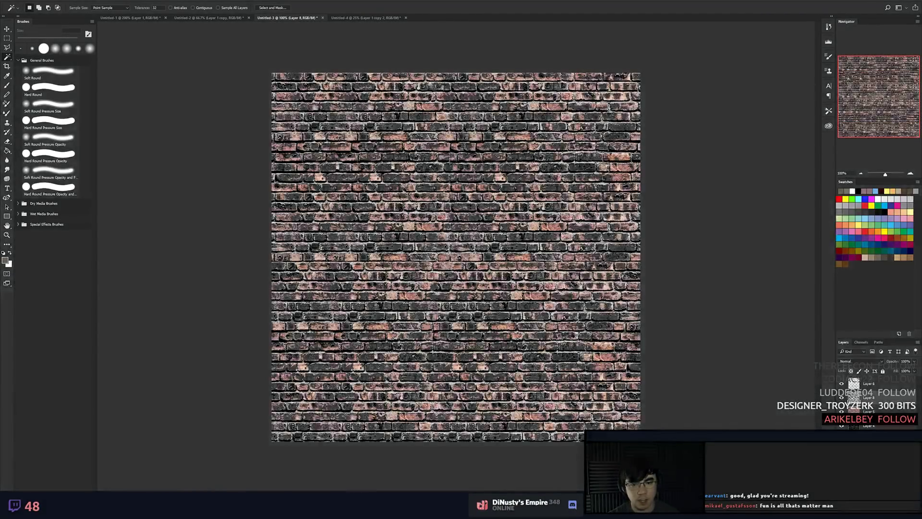
left_click(856, 411)
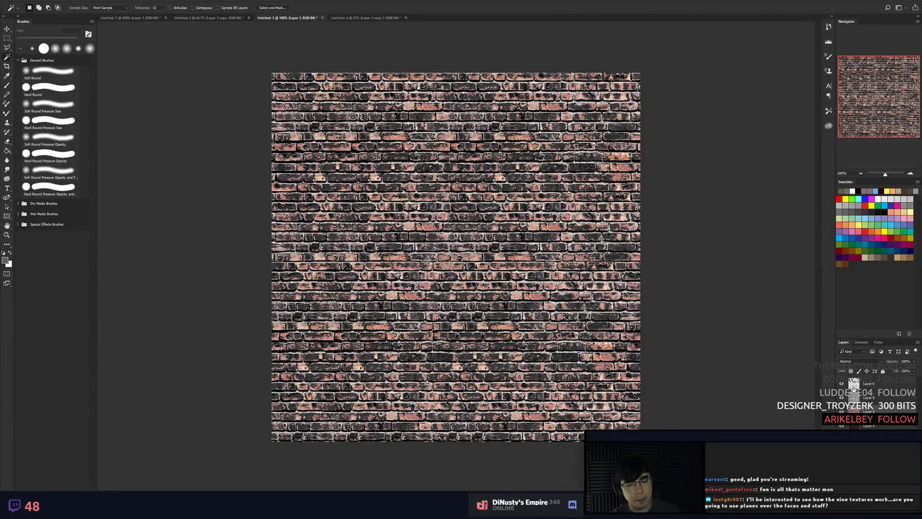
Switch to Modo, open the recent file TreeBlockout.fbx and fit the tree model in the view.
key("alt+Tab")
left_click_drag(513, 188, 559, 168)
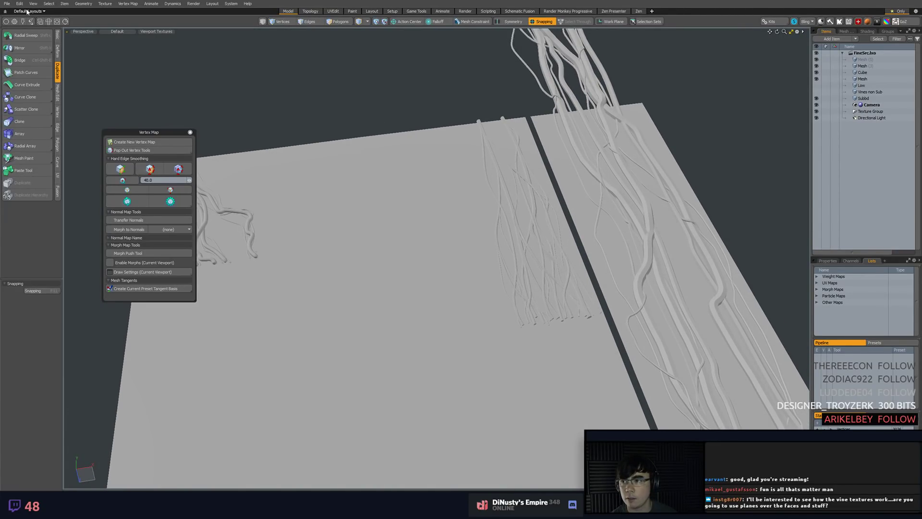
left_click(7, 4)
mouse_move(27, 38)
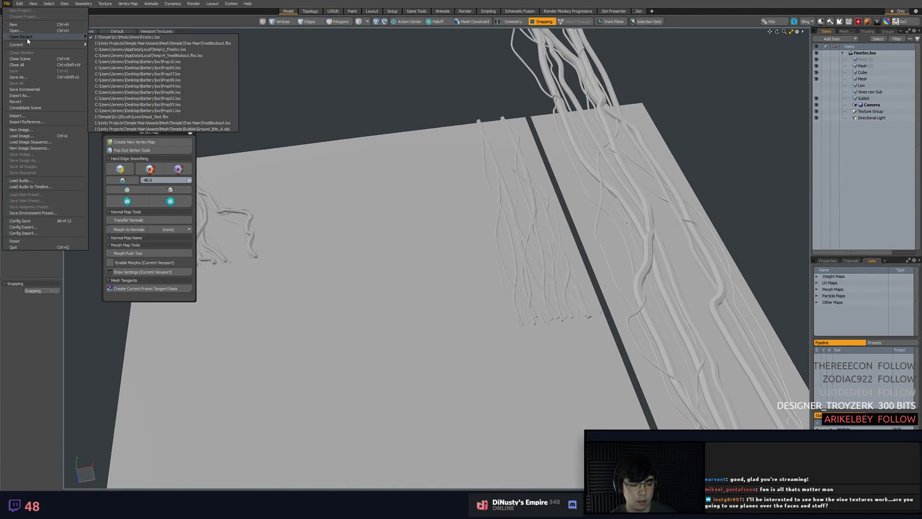
left_click(125, 43)
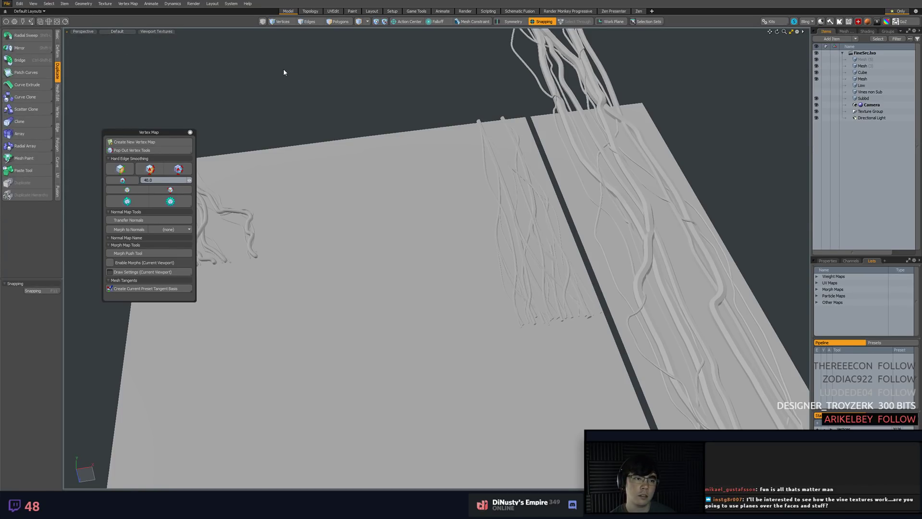
left_click(407, 169)
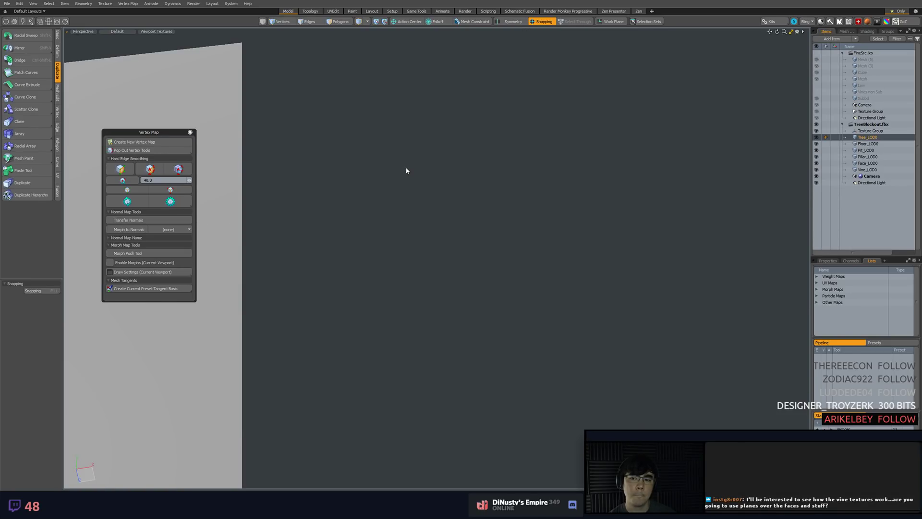
left_click(407, 170)
key("a")
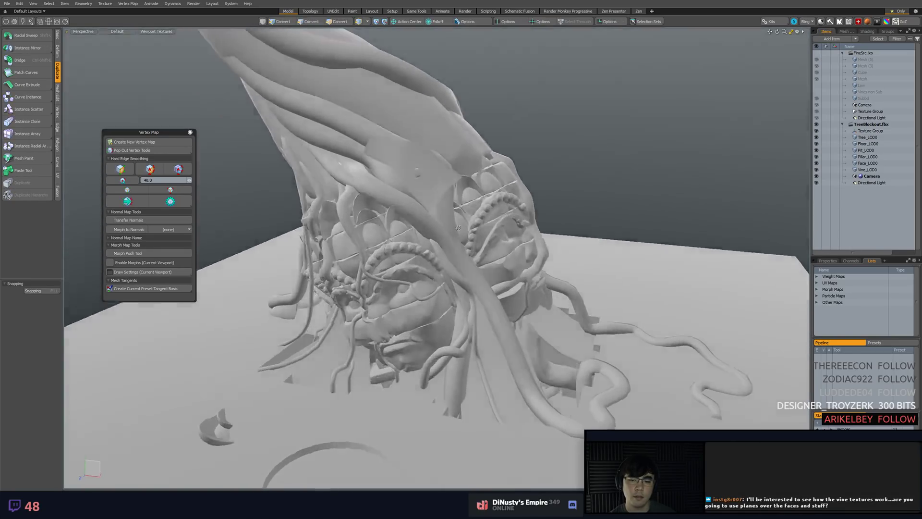
Select the Vine_LOD0 plane polygons beneath the stone heads and inspect how they hang behind the roots.
left_click_drag(458, 228, 483, 254, "alt")
left_click(418, 212)
left_click(481, 303)
scroll(480, 303, "up", 3)
key("3")
left_click(407, 291, "shift")
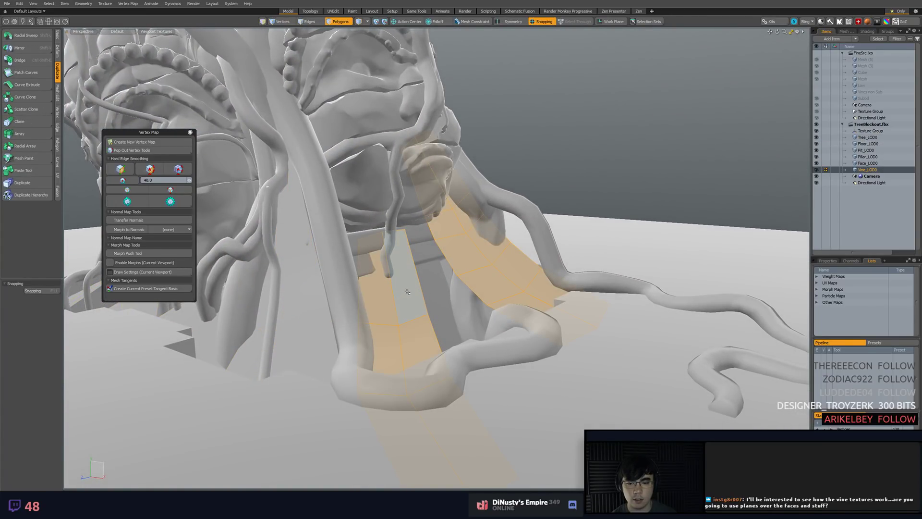
left_click_drag(309, 296, 278, 262, "alt")
left_click_drag(564, 219, 439, 202, "alt")
scroll(439, 148, "up", 2)
Select all connected root polygons of Tree_LOD0 and try to hide everything unselected.
key("5")
left_click(439, 148)
key("3")
left_click(431, 163)
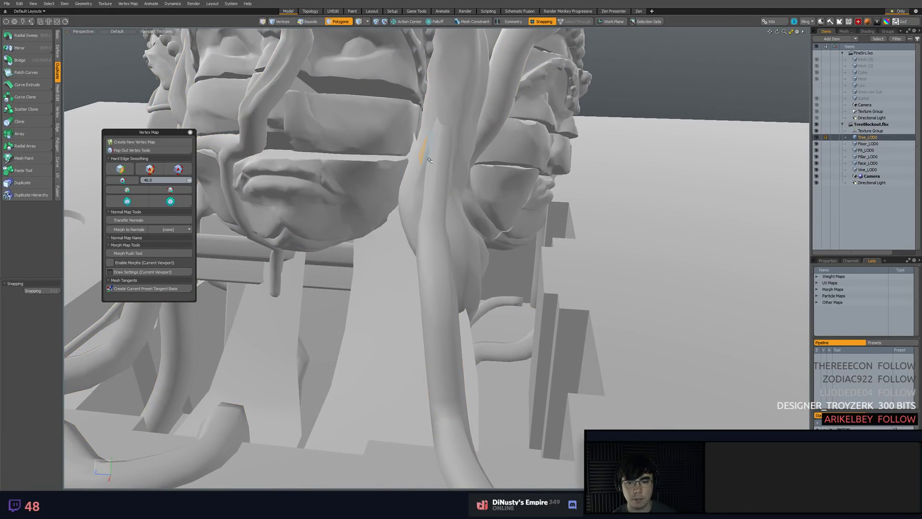
double_click(430, 160)
key("shift+h")
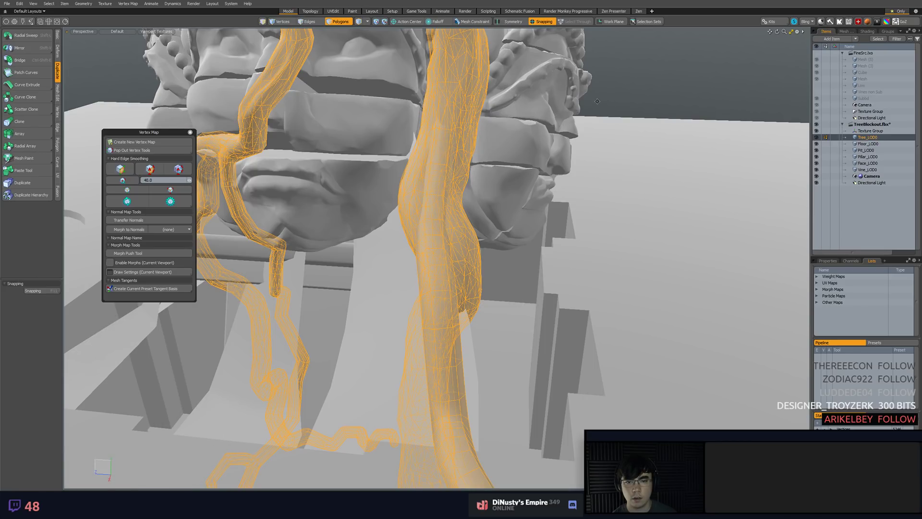
Isolate the Tree_LOD0 item by hiding the other items, and move in on the twisted root below the trunk.
left_click_drag(598, 101, 609, 117)
key("5")
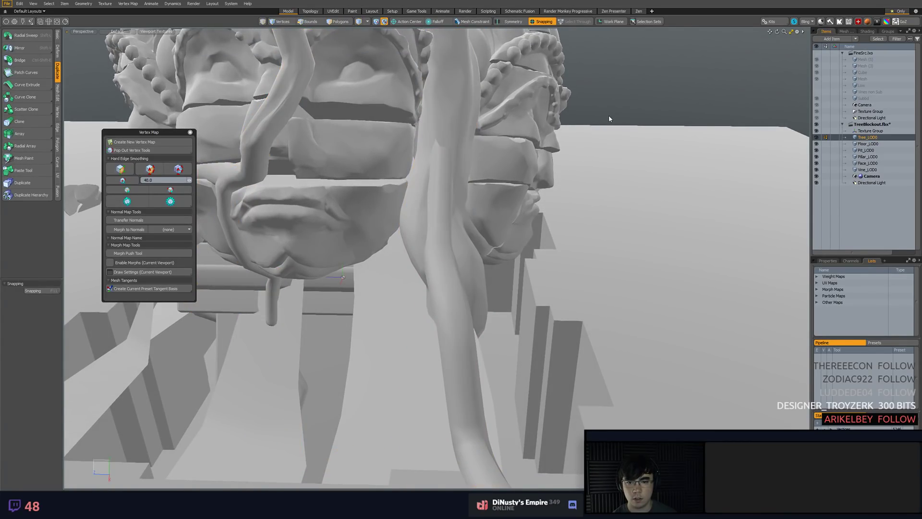
mouse_move(609, 119)
left_mouse_down()
mouse_move(609, 104)
mouse_move(533, 211)
mouse_move(482, 196)
mouse_move(420, 219)
mouse_move(432, 213)
left_mouse_up()
key("5")
key("shift+h")
left_click(624, 124)
key("3")
scroll(447, 207, "up", 3)
key("Escape")
left_click_drag(577, 180, 532, 199)
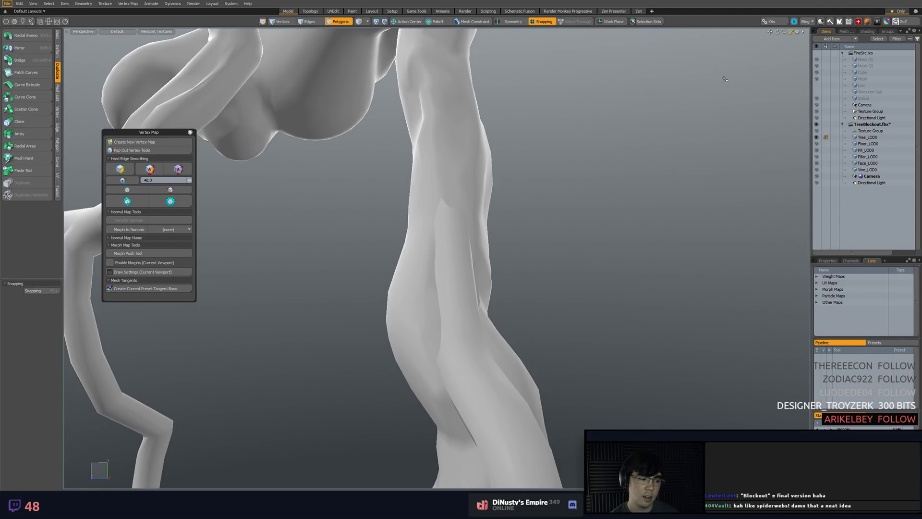
Select a band of polygons wrapping the front of the Tree_LOD0 root and add a new Mesh item.
left_click_drag(652, 78, 557, 50)
left_click(454, 208)
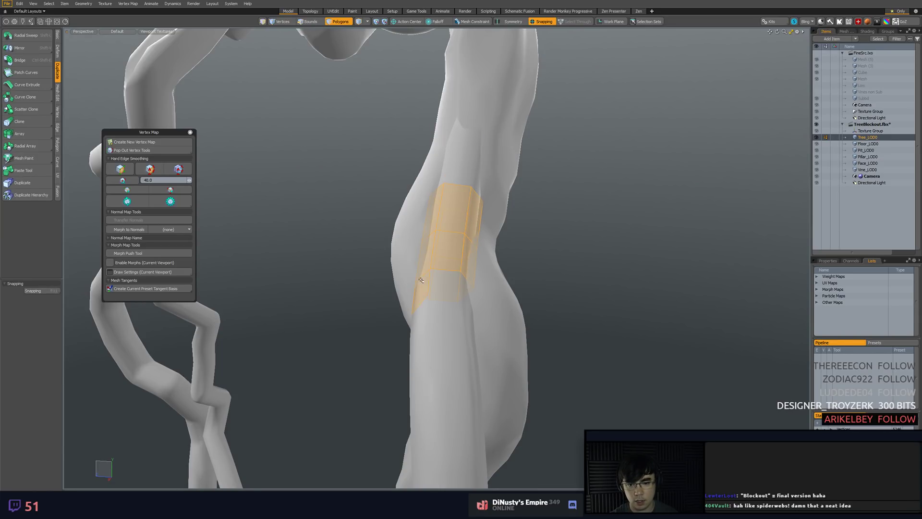
left_click_drag(515, 273, 553, 206)
right_click(554, 207)
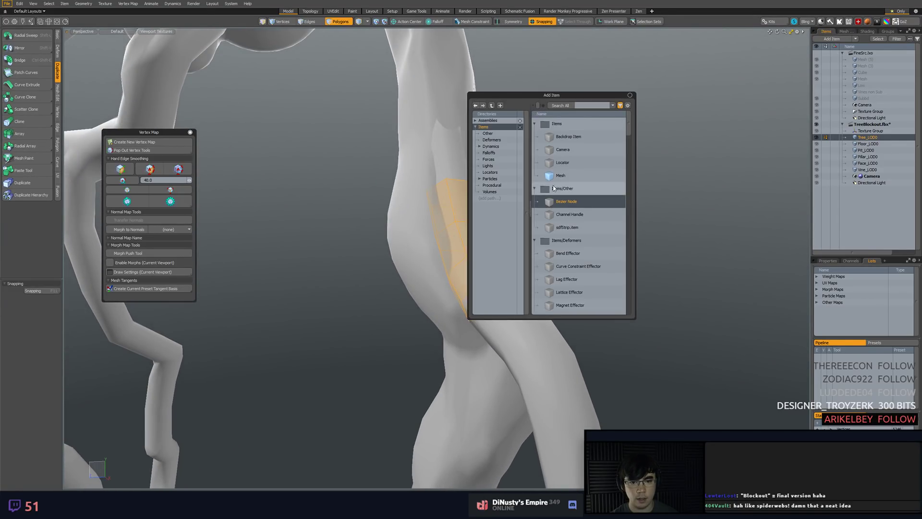
left_click(567, 179)
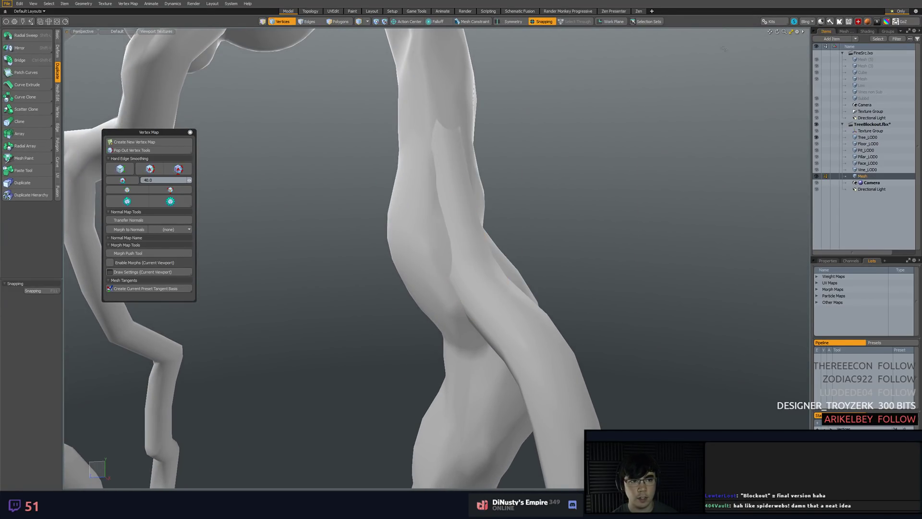
Open the ETEREA Model Colors palette, check the wireframe of Tree_LOD0, and reselect the new Mesh item.
left_click(869, 21)
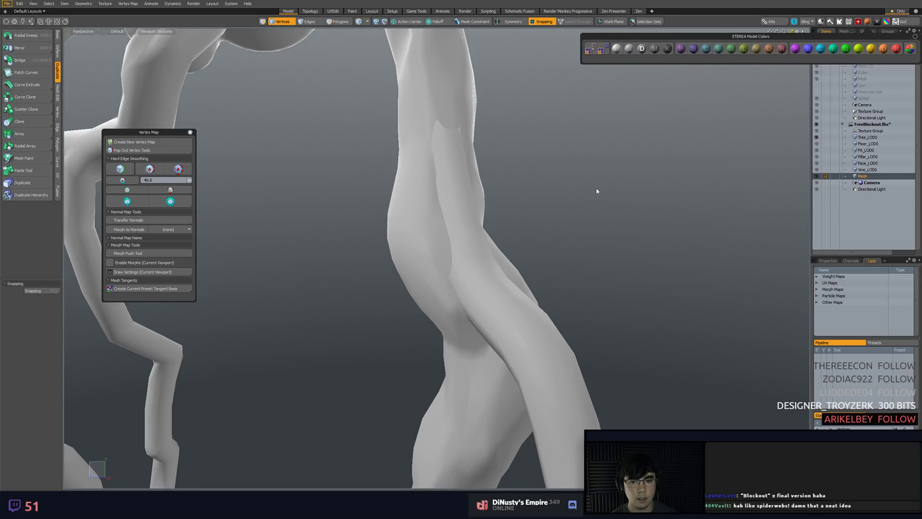
left_click(724, 51)
left_click(457, 325)
left_click(471, 227)
left_click(471, 227)
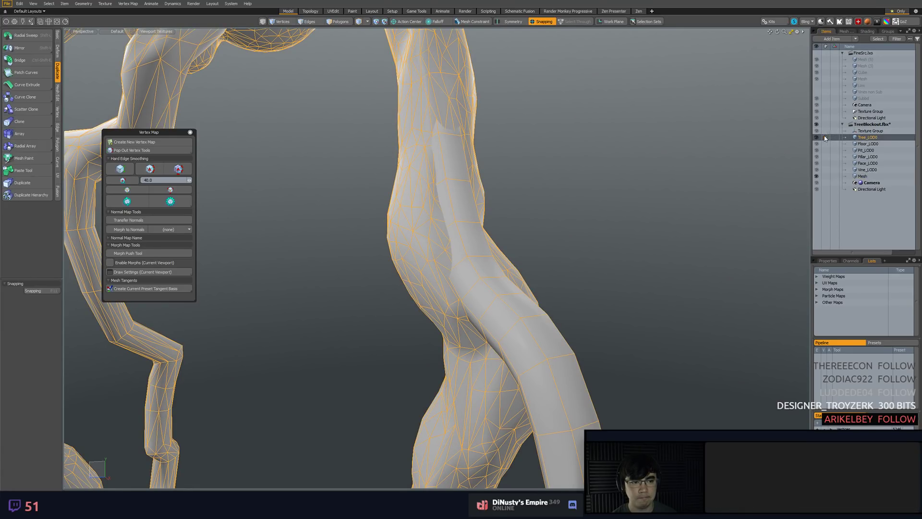
left_click(863, 176)
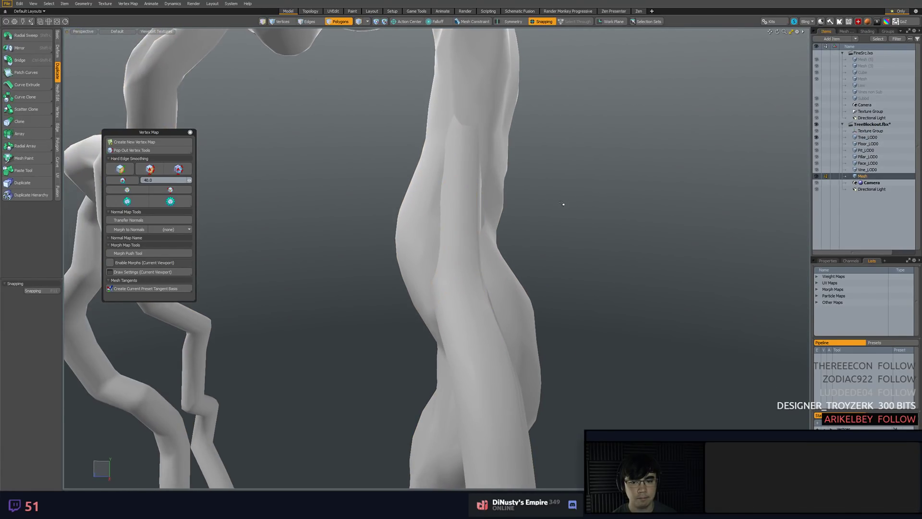
key("3")
key("y")
mouse_move(464, 251)
left_mouse_down()
mouse_move(500, 251)
mouse_move(452, 251)
left_mouse_up()
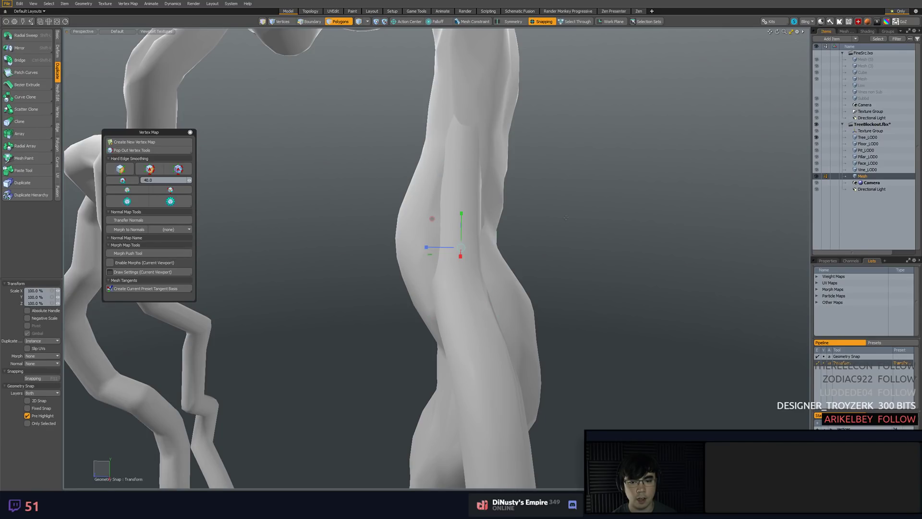
left_click_drag(318, 113, 293, 119, "alt")
key("q")
key("space")
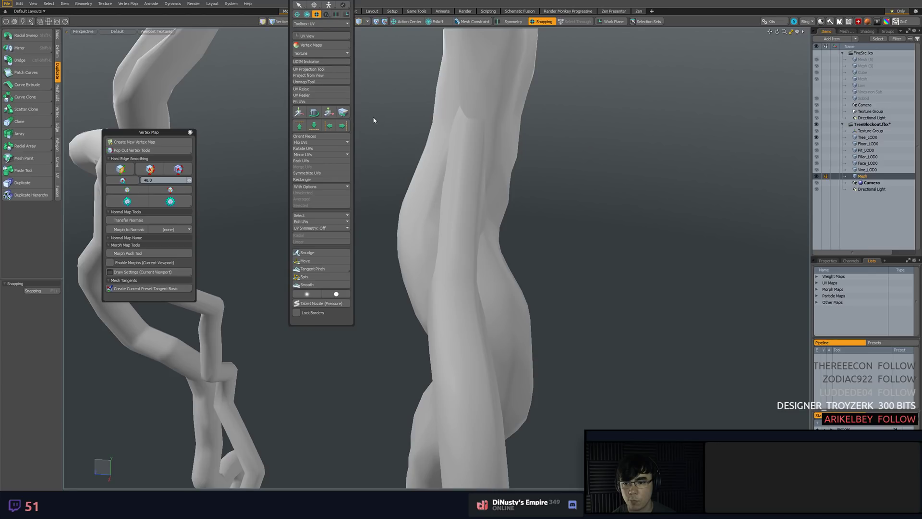
left_click_drag(332, 268, 350, 123)
key("space")
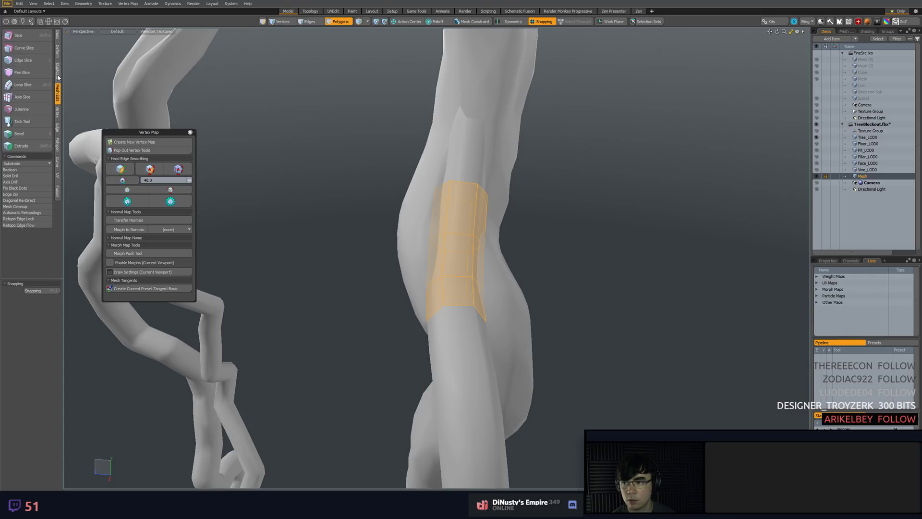
Push the selected band of polygons slightly outward from the root surface with the Push tool.
left_click(58, 51)
left_click(17, 146)
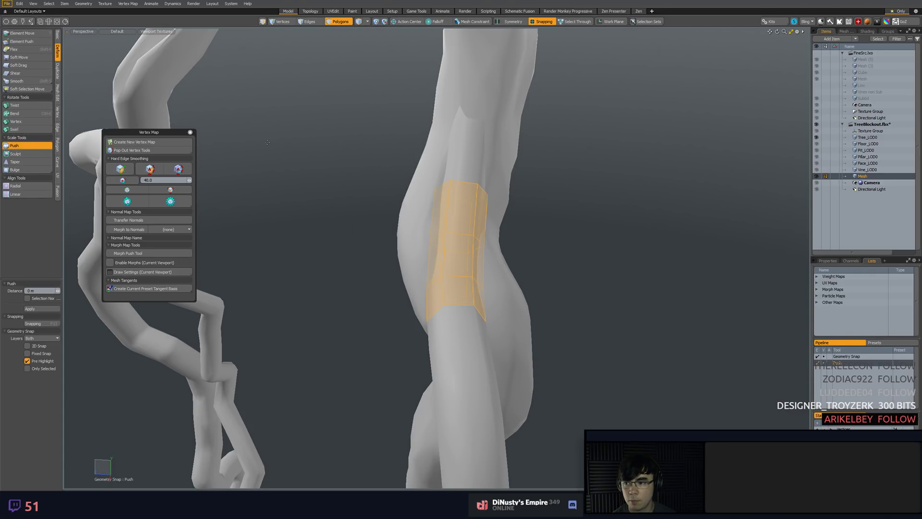
left_click_drag(314, 140, 346, 140)
key("Escape")
key("Escape")
left_click_drag(564, 152, 481, 215)
Select the band's connected polygons, examine how they wrap the root, and invert the selection.
key("3")
double_click(463, 208)
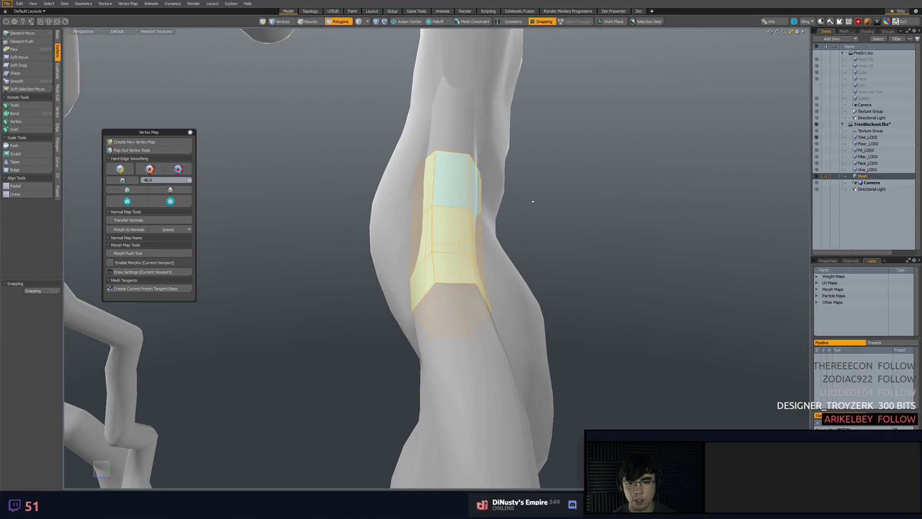
left_click_drag(531, 201, 517, 253)
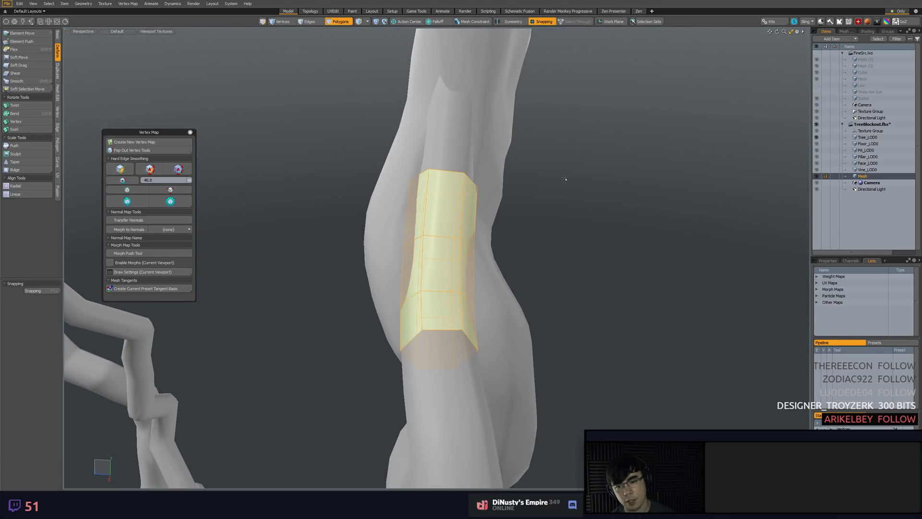
mouse_move(527, 144)
left_mouse_down()
mouse_move(598, 192)
mouse_move(572, 190)
left_mouse_up()
mouse_move(486, 238)
left_mouse_down()
mouse_move(467, 241)
mouse_move(484, 296)
mouse_move(445, 314)
mouse_move(470, 367)
left_mouse_up()
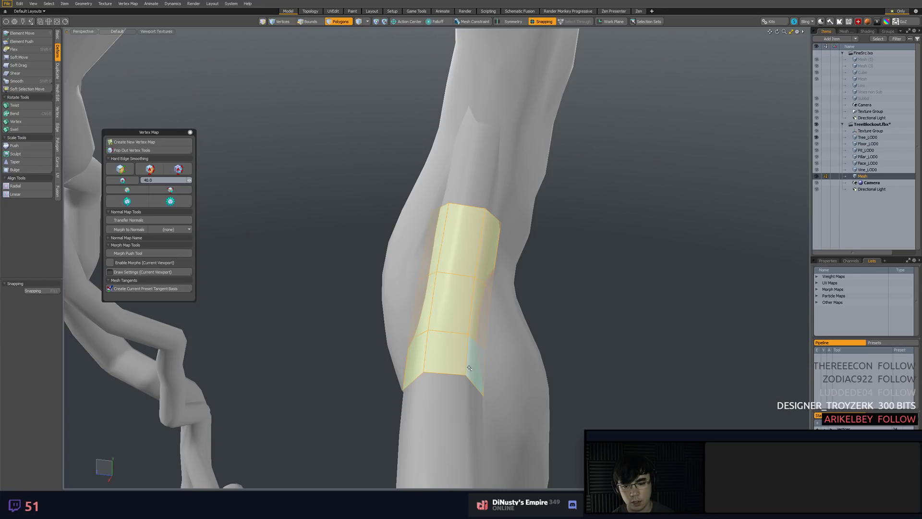
key("[")
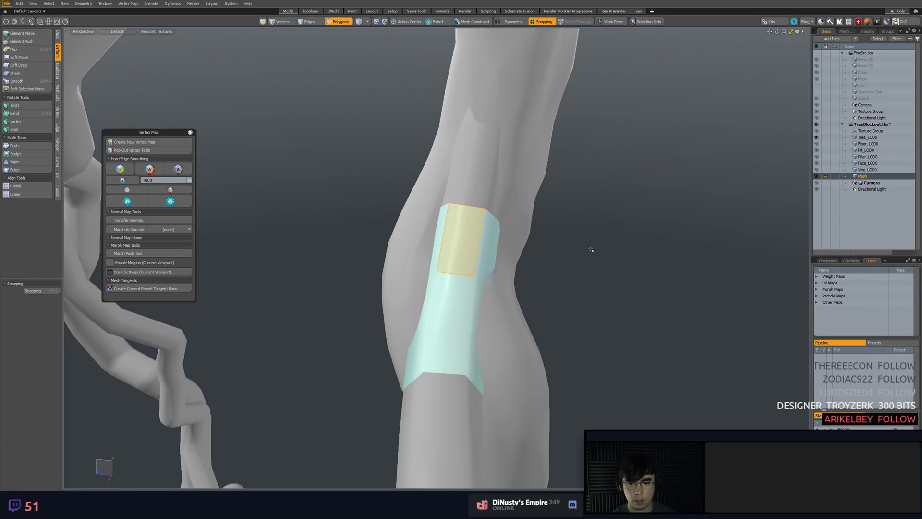
left_click_drag(354, 130, 386, 116)
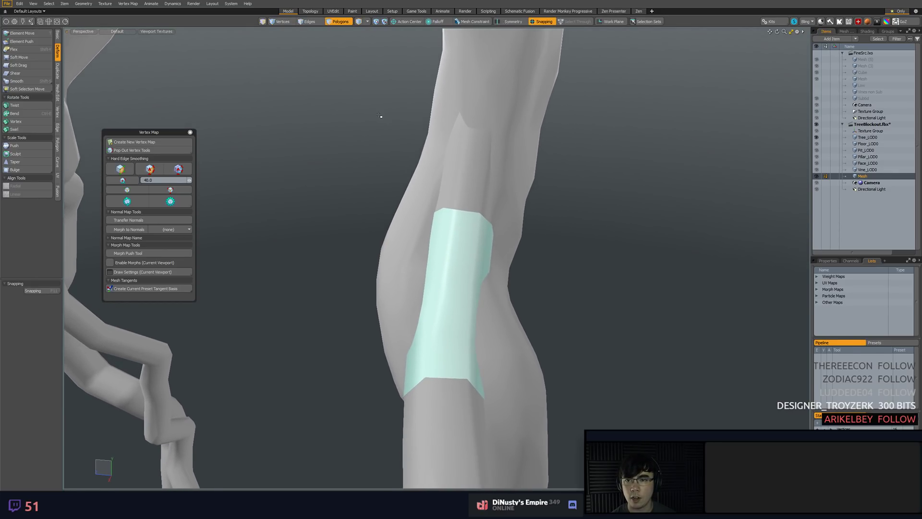
Set the mesh constraint to Background, turn snapping off, and display the wireframes and vertices of the band and root.
left_click(468, 22)
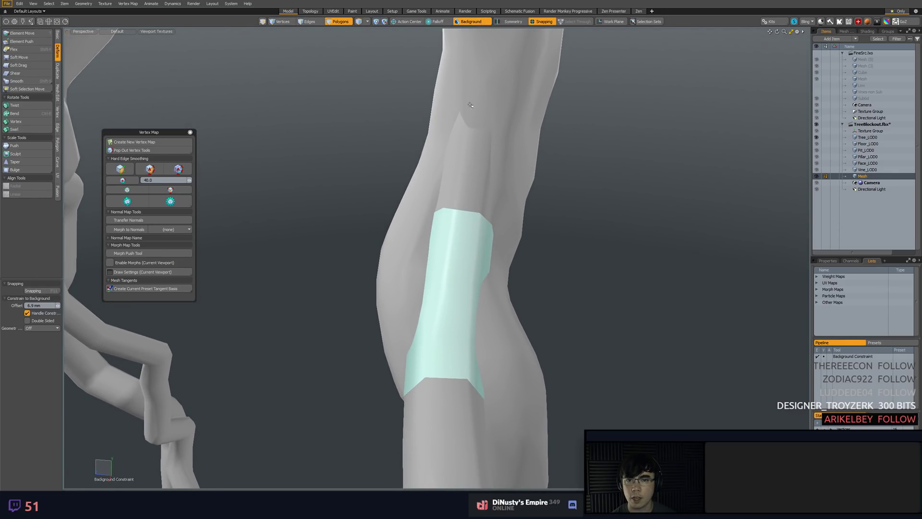
mouse_move(472, 233)
left_mouse_down()
mouse_move(498, 234)
mouse_move(488, 232)
left_mouse_up()
key("1")
key("w")
key("F11")
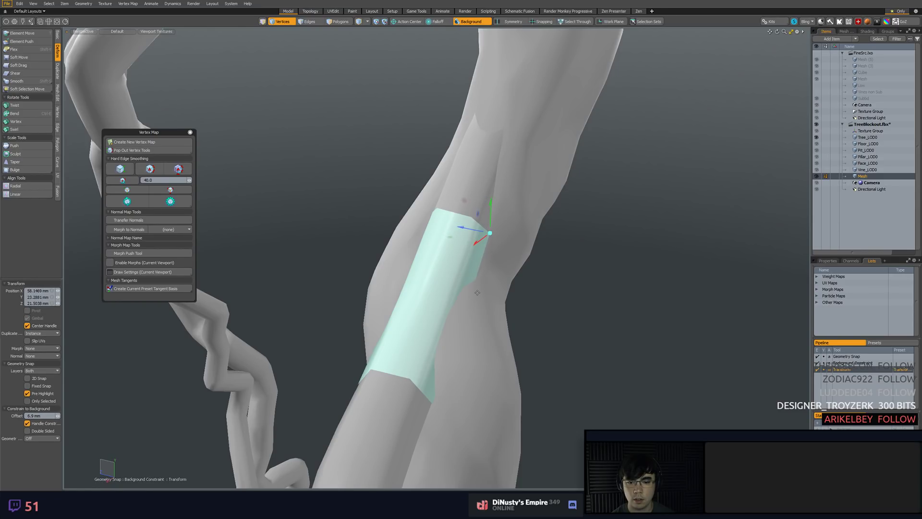
key("space")
key("ctrl+w")
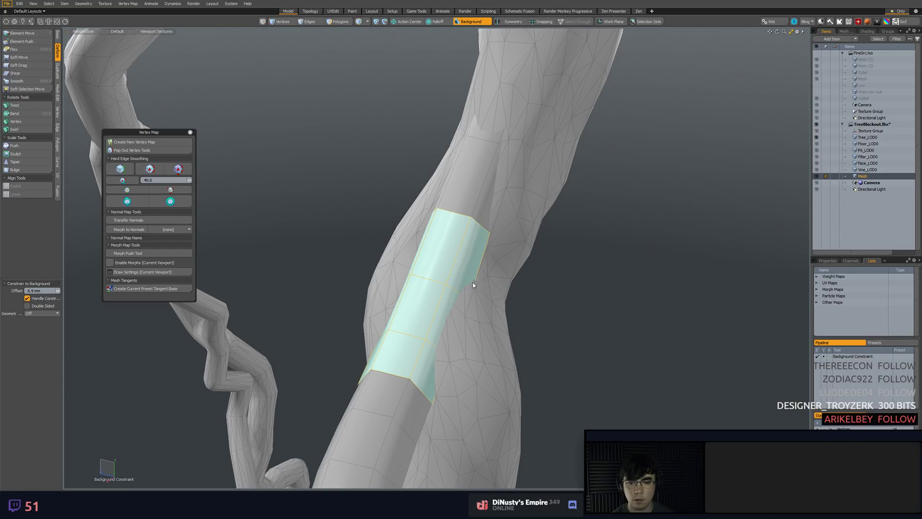
key("ctrl+3")
left_click(486, 298)
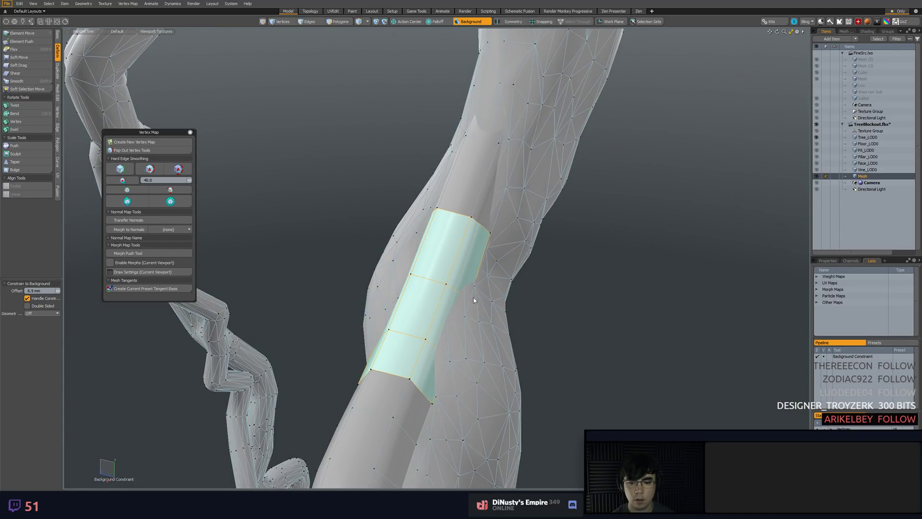
Move vertices on the band's outer edge along the root surface and set the background constraint offset to 0 m.
key("1")
key("w")
left_click_drag(473, 301, 471, 301)
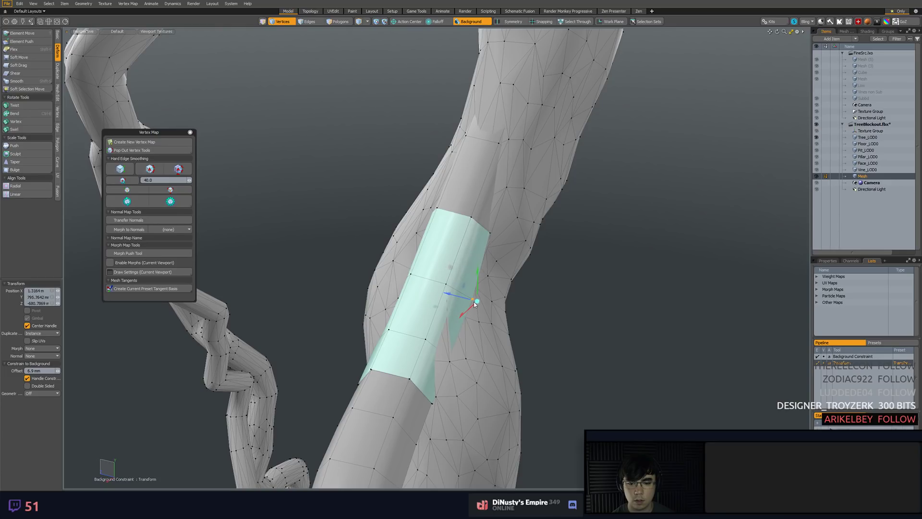
key("space")
left_click(450, 361)
key("w")
left_click_drag(449, 360, 608, 283)
key("space")
key("ctrl+z")
key("y")
key("q")
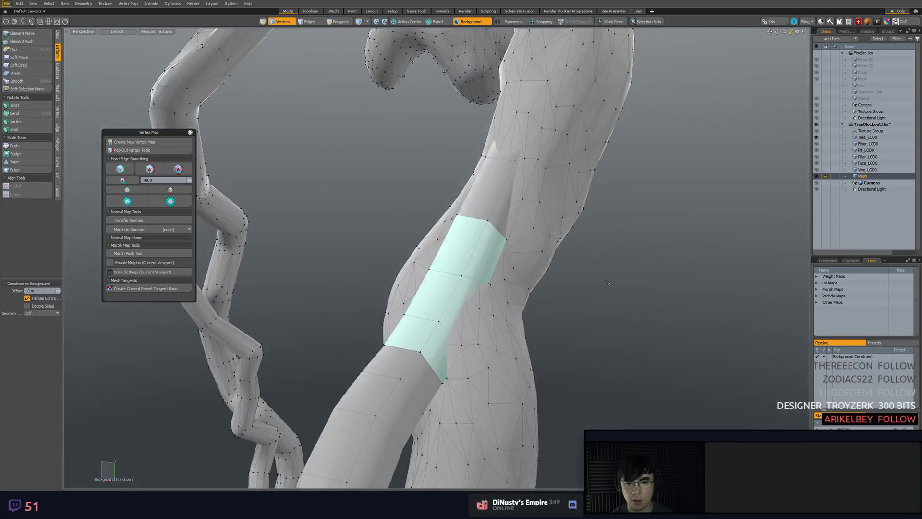
Switch to the Topology layout and extend the band with Topology Pen, adding polygon rows up the root and columns around it.
left_click(310, 11)
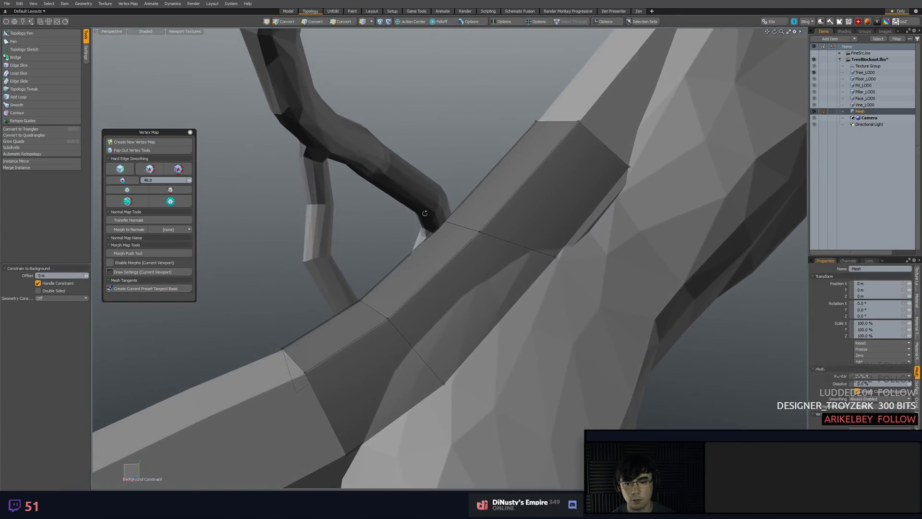
scroll(433, 213, "down", 4)
left_click_drag(433, 213, 514, 252, "alt")
left_click(22, 33)
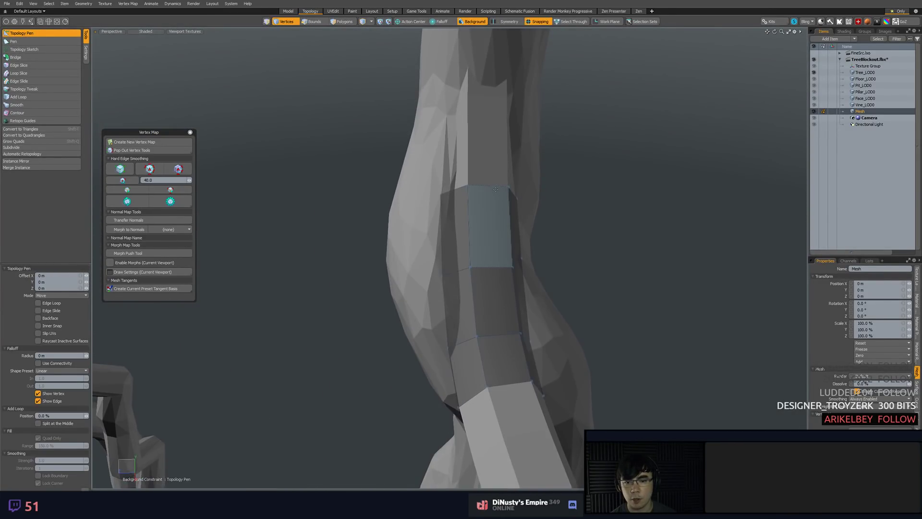
left_click_drag(496, 189, 493, 138)
left_click_drag(493, 184, 493, 112)
left_click_drag(493, 120, 483, 96, "alt+shift")
left_click_drag(441, 193, 452, 224, "shift")
key("space")
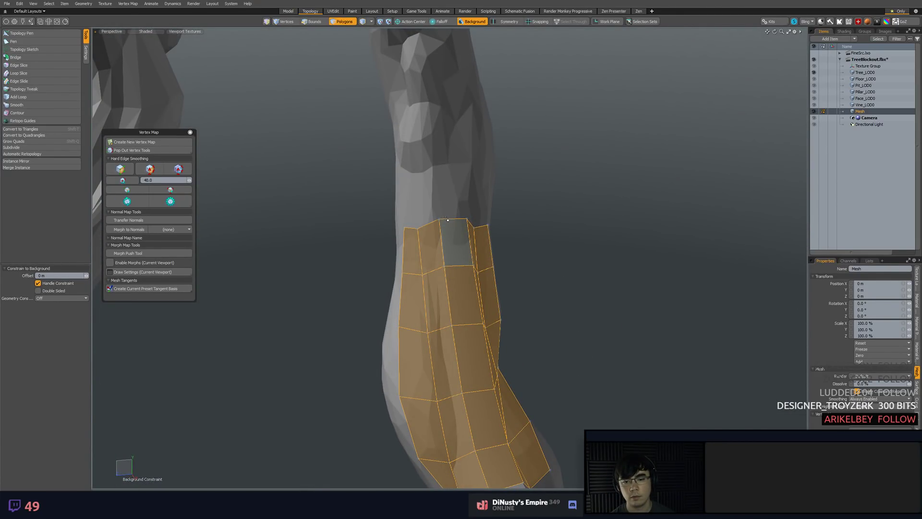
Clear the patch selection and extend the patch further around and along the root with Topology Pen.
left_click(527, 195)
left_click(28, 33)
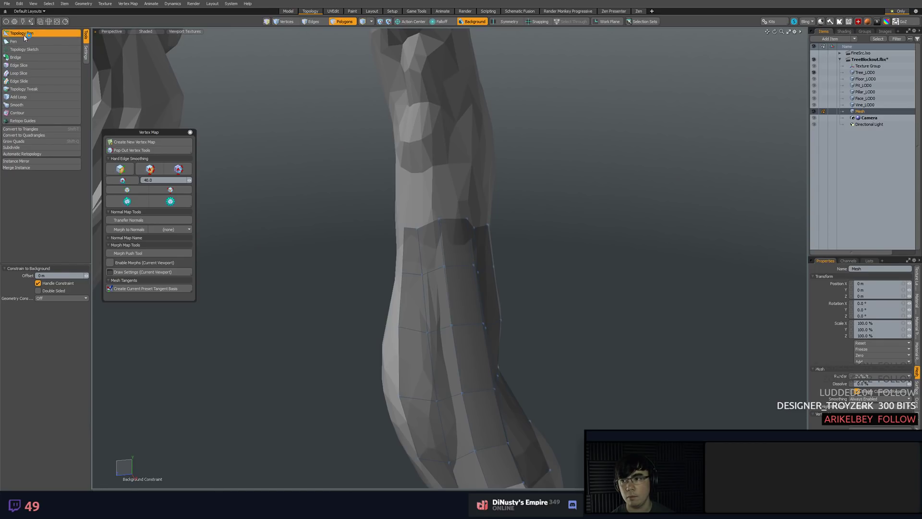
left_click_drag(445, 211, 412, 330)
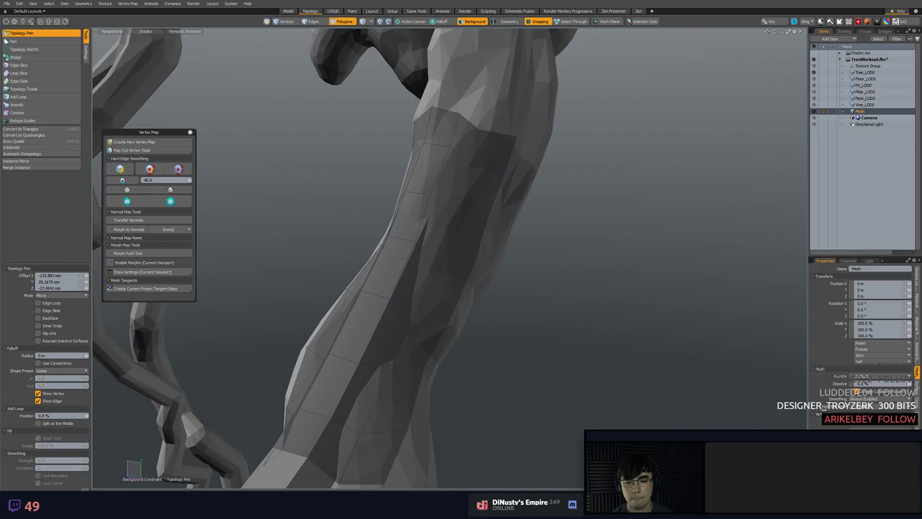
left_click_drag(397, 365, 398, 367)
left_click_drag(398, 366, 519, 297)
key("space")
double_click(416, 255)
left_click_drag(417, 255, 497, 164)
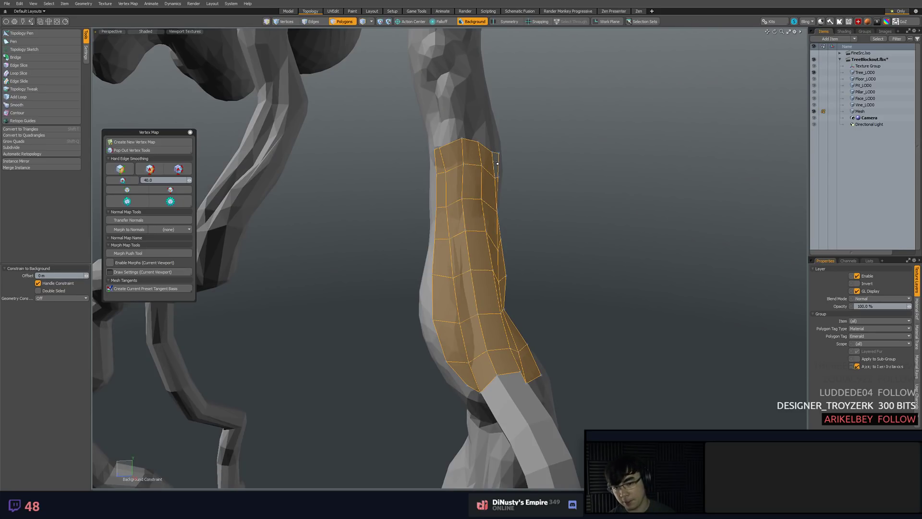
left_click_drag(491, 202, 451, 240)
key("e")
key("ctrl+z")
key("space")
left_click(565, 239)
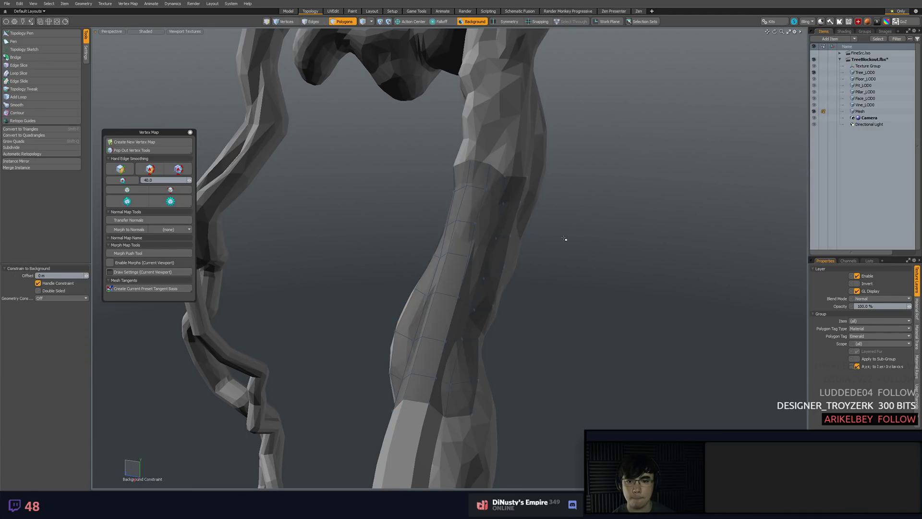
double_click(461, 238)
left_click(630, 260)
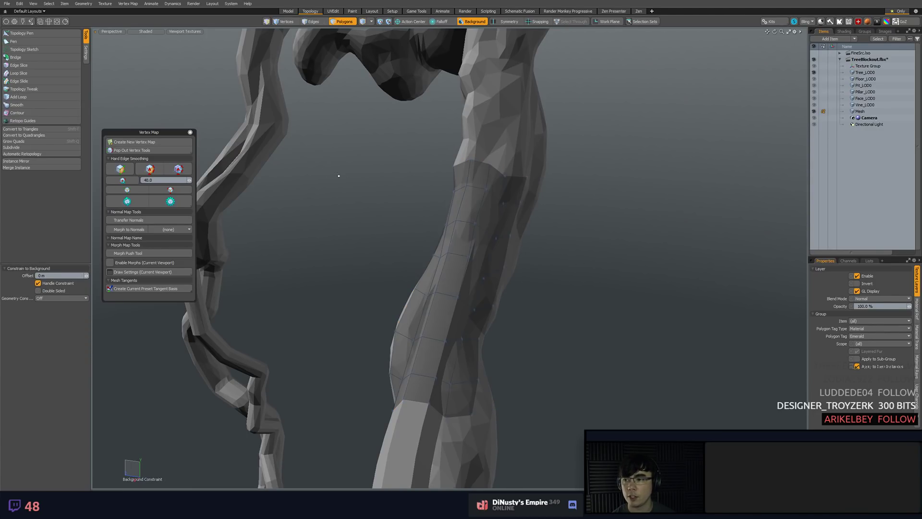
Smooth the whole patch with the Smooth tool to even out its polygon spacing over the root.
left_click(15, 104)
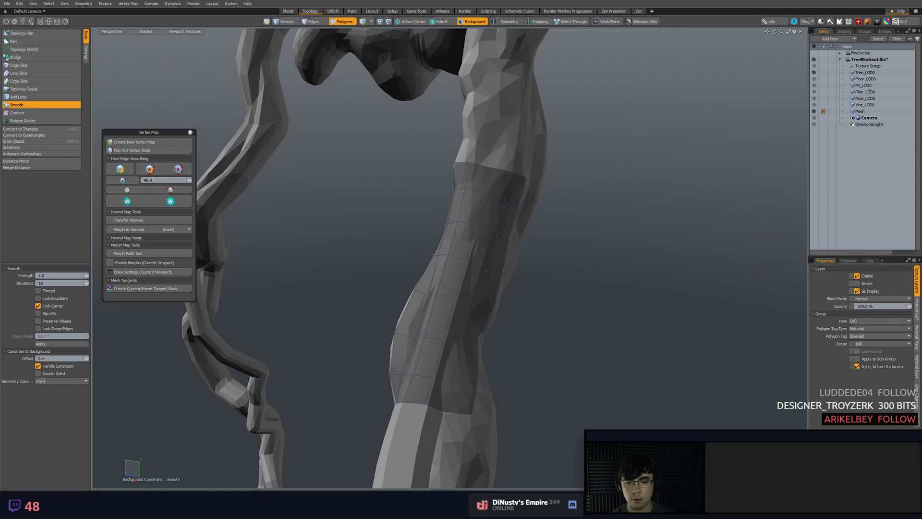
left_click_drag(473, 304, 484, 304)
left_click_drag(484, 304, 427, 245, "alt")
key("space")
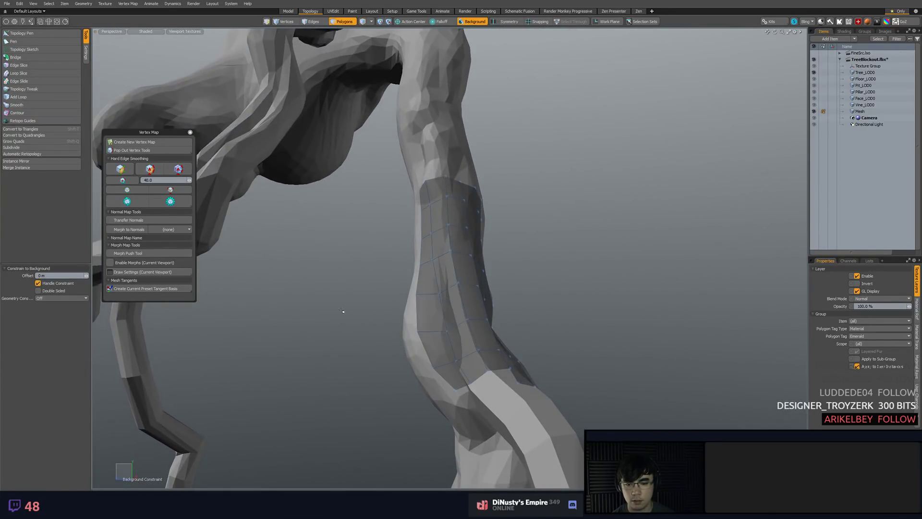
Nudge a vertex in the patch's lower part with Topology Pen and select all the patch polygons.
left_click(22, 34)
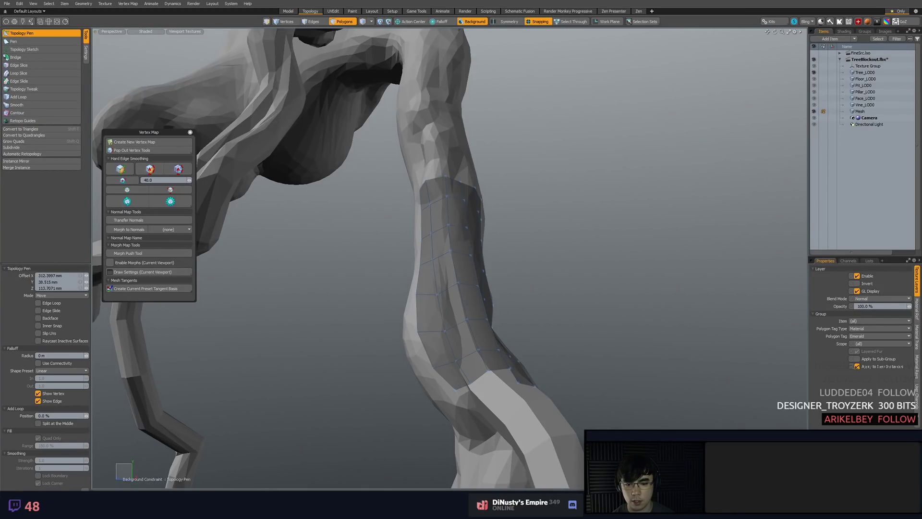
mouse_move(444, 328)
left_mouse_down()
mouse_move(457, 358)
mouse_move(451, 337)
left_mouse_up()
key("q")
left_click_drag(485, 226, 488, 190)
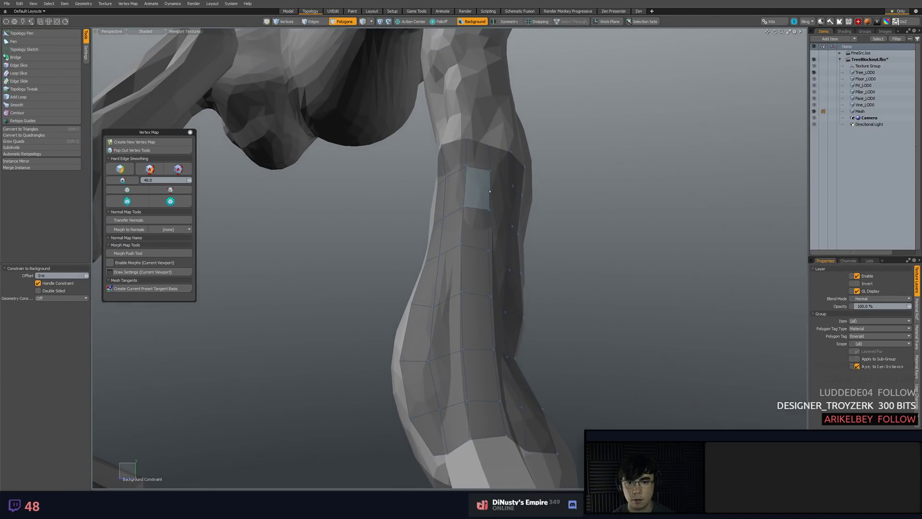
double_click(489, 191)
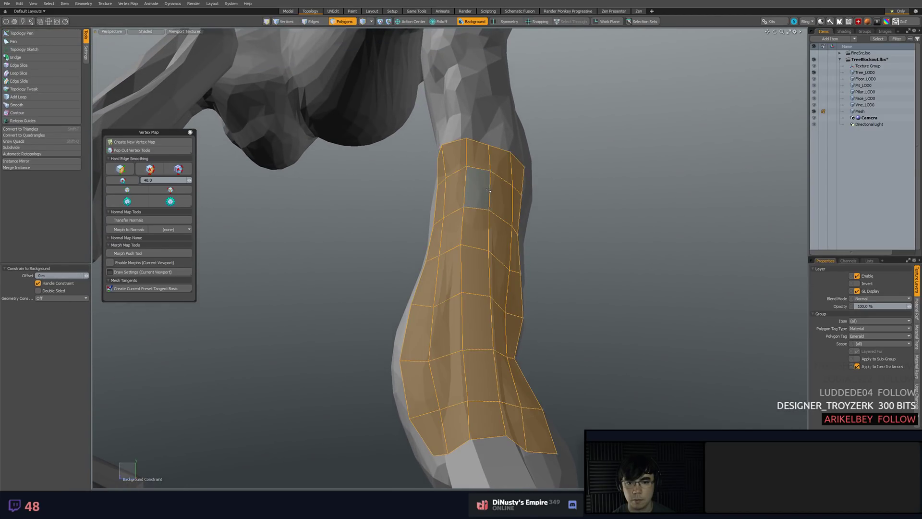
Set the Topology Pen falloff radius to 470 mm and try a soft move on the middle of the patch.
left_click(33, 34)
right_click(472, 249)
mouse_move(462, 269)
left_mouse_down()
mouse_move(465, 260)
mouse_move(463, 276)
left_mouse_up()
key("ctrl+z")
right_click(480, 262)
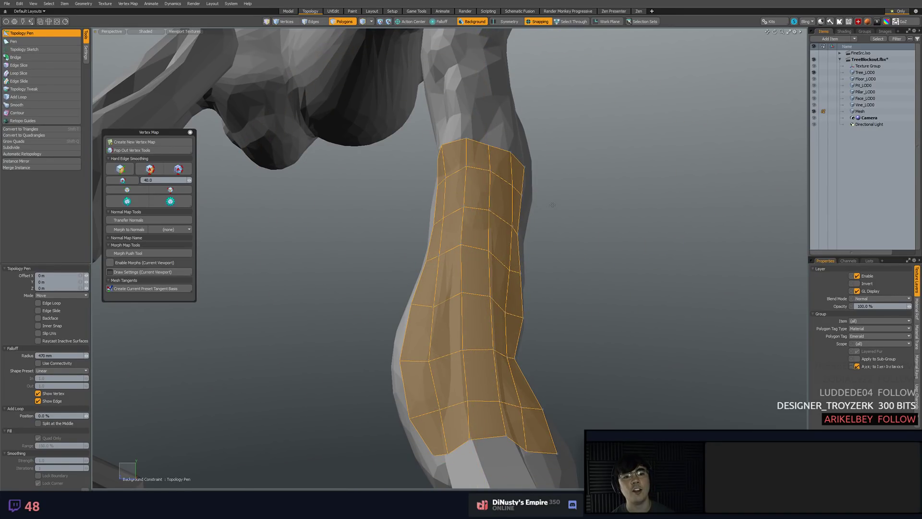
key("space")
Extend the patch's upper edge with a new row of polygons up the root using Topology Pen.
left_click_drag(559, 204, 462, 249)
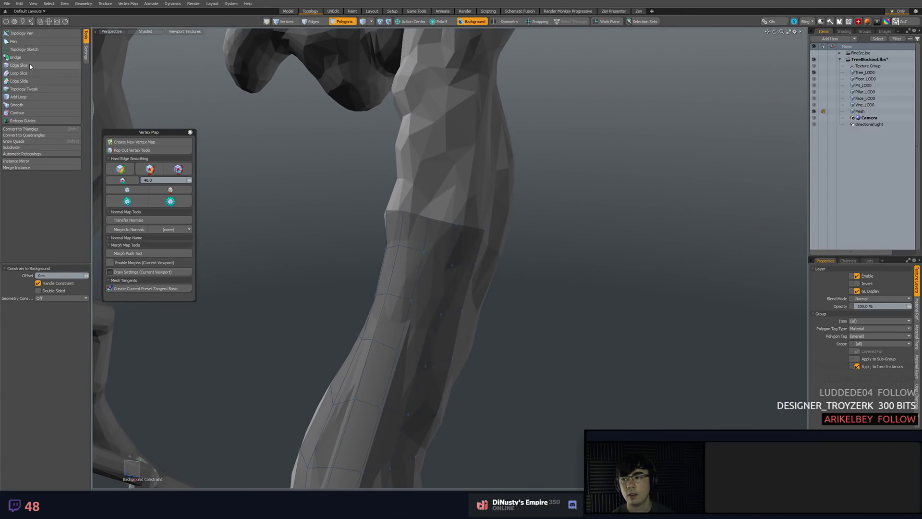
left_click(31, 33)
left_click_drag(408, 176, 416, 187)
left_click_drag(445, 234, 450, 184)
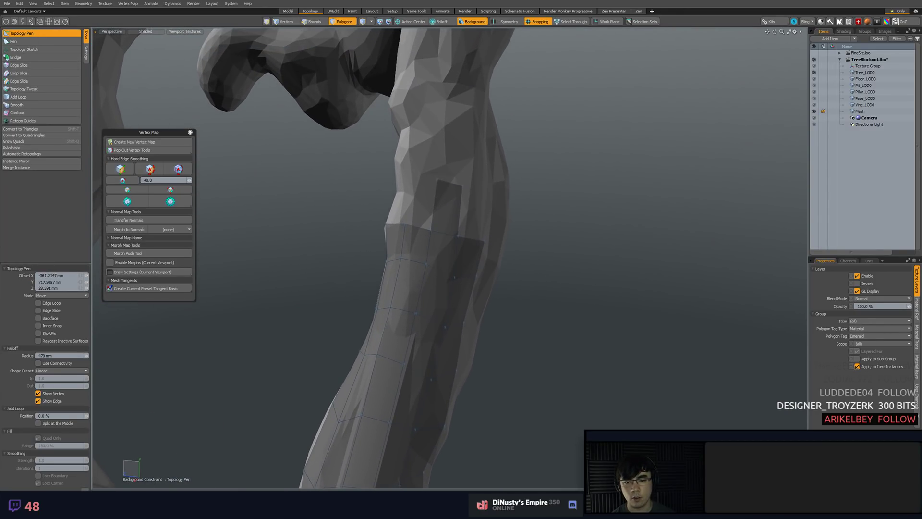
left_click_drag(426, 229, 504, 200)
left_click_drag(497, 195, 481, 286, "alt")
left_click_drag(473, 240, 462, 181)
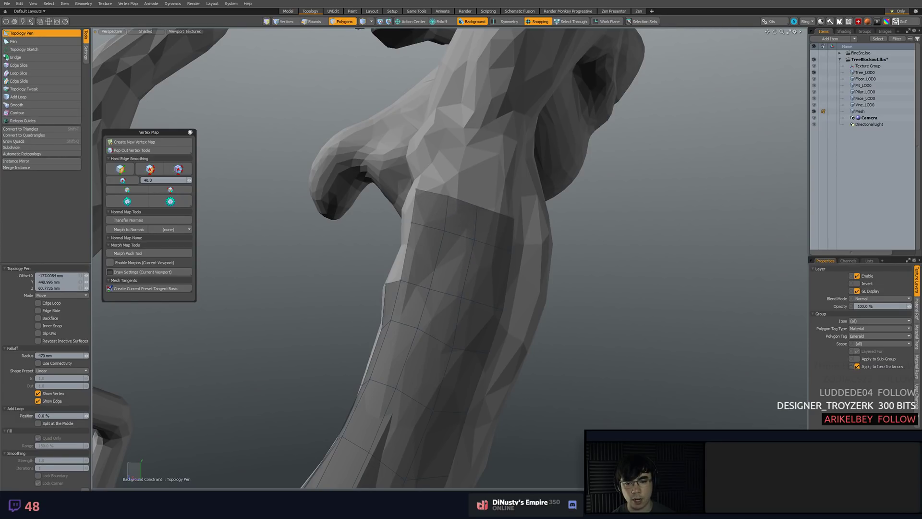
Enlarge the Topology Pen falloff radius to 1.31 m and softly move the patch vertices over the root.
left_click_drag(491, 210, 492, 222)
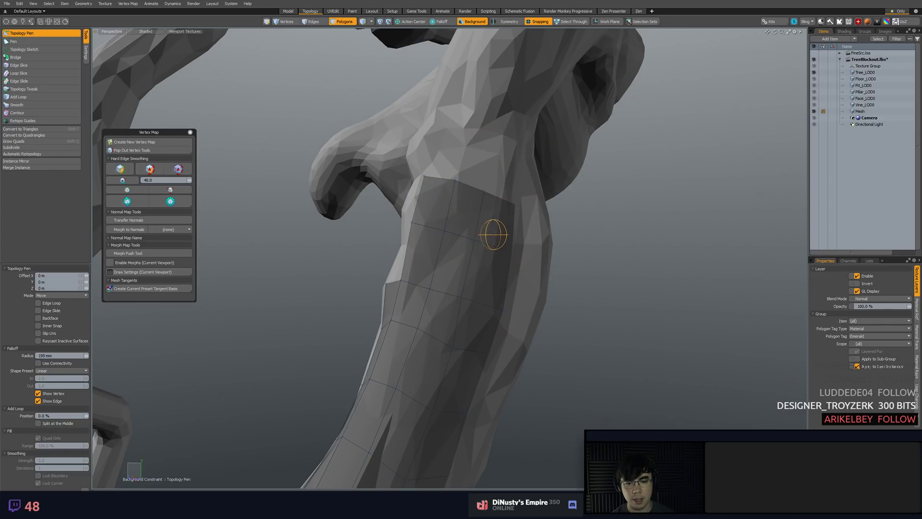
left_click_drag(542, 241, 592, 278)
left_click_drag(531, 270, 620, 255)
left_click_drag(468, 247, 470, 242)
left_click_drag(460, 315, 457, 384)
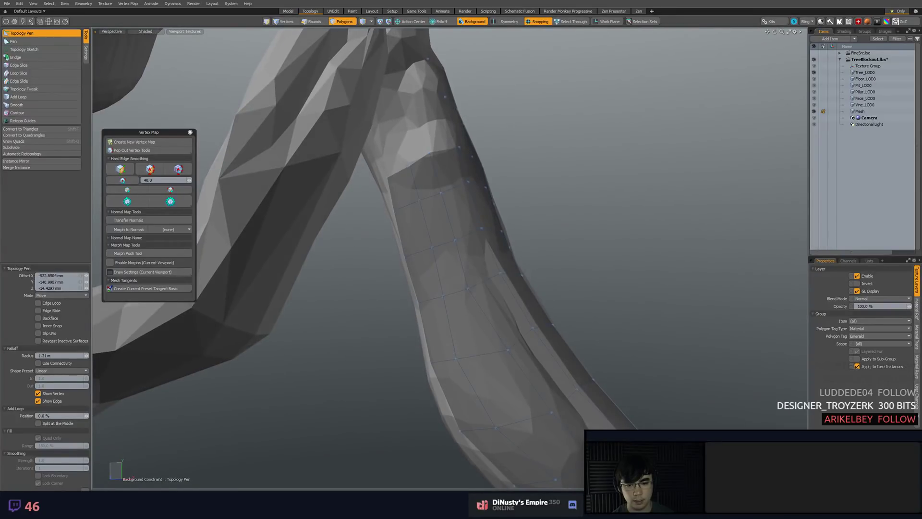
Adjust the falloff radius to 1 m and softly reshape the upper part of the patch to follow the root.
left_click_drag(426, 323, 449, 317)
left_click_drag(448, 243, 452, 239)
left_click_drag(452, 238, 435, 276)
left_click_drag(474, 216, 476, 269)
left_click_drag(504, 217, 469, 217)
scroll(509, 243, "up", 3)
left_click_drag(508, 243, 391, 296)
mouse_move(461, 250)
left_mouse_down()
mouse_move(473, 288)
mouse_move(434, 297)
mouse_move(437, 260)
mouse_move(448, 324)
left_mouse_up()
left_click_drag(421, 237, 360, 258)
left_click_drag(416, 283, 514, 189)
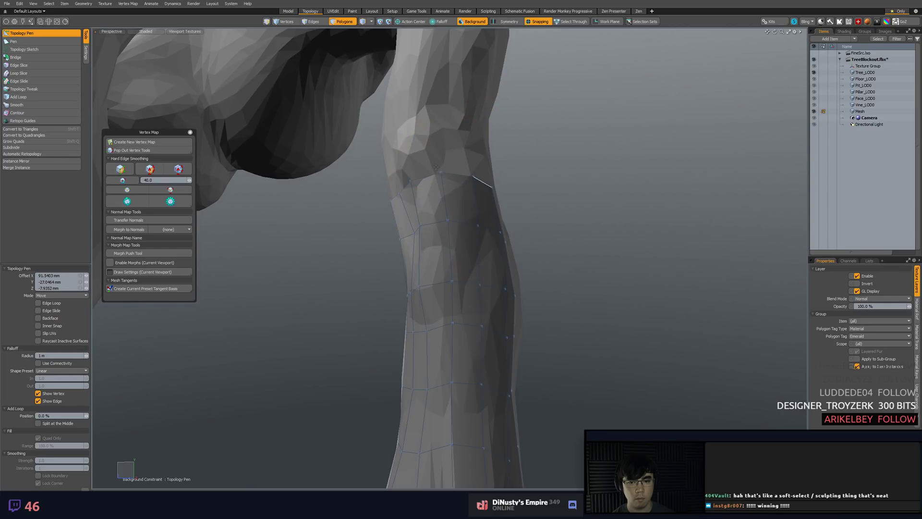
mouse_move(445, 173)
left_mouse_down()
mouse_move(450, 163)
mouse_move(440, 177)
left_mouse_up()
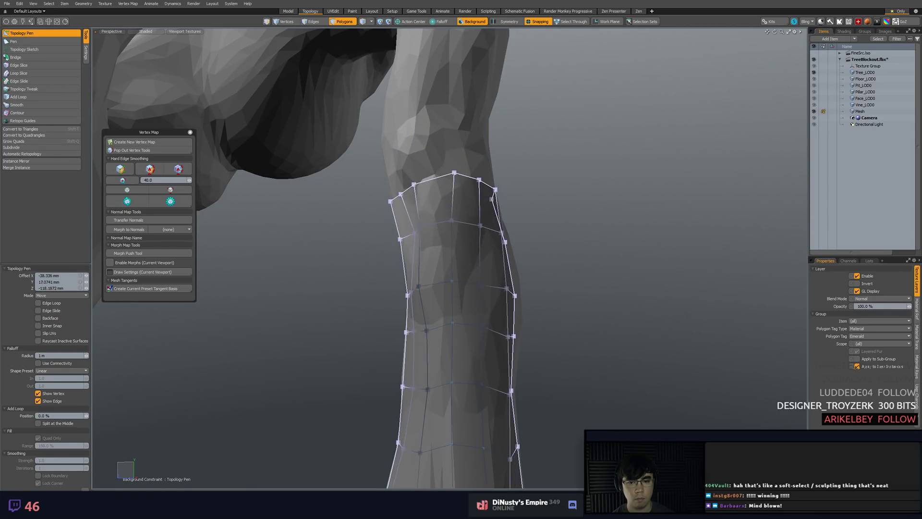
Leave the Topology Pen and frame the patch on the root to examine its shape from close up.
scroll(541, 202, "down", 3)
left_click_drag(494, 186, 617, 264)
key("space")
double_click(449, 176)
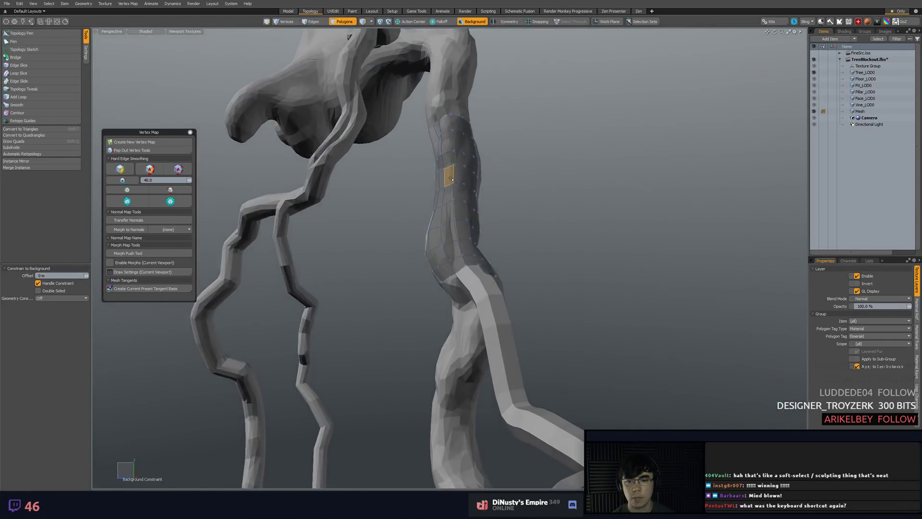
key("shift+a")
left_click_drag(512, 190, 535, 220)
left_click(543, 270)
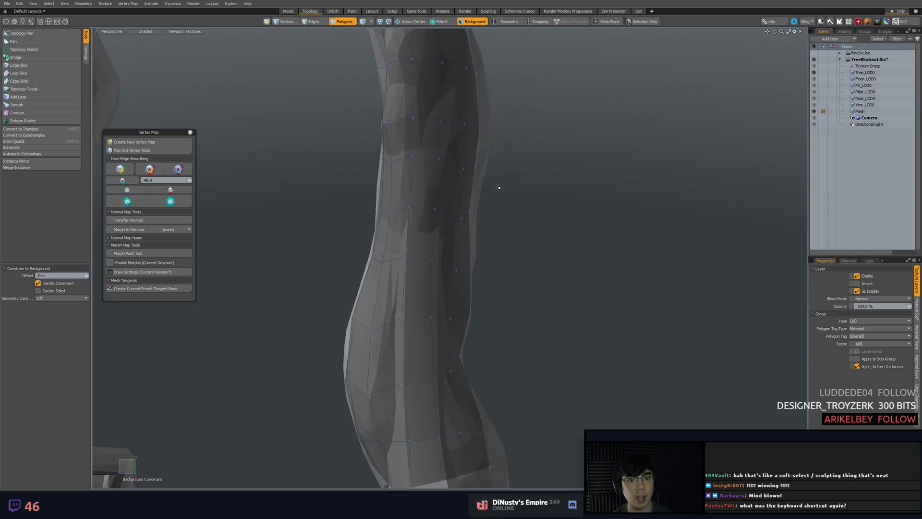
Extend the patch's upper edge with a new polygon further up the root using Topology Pen.
left_click_drag(432, 101, 467, 233)
left_click_drag(485, 77, 480, 216)
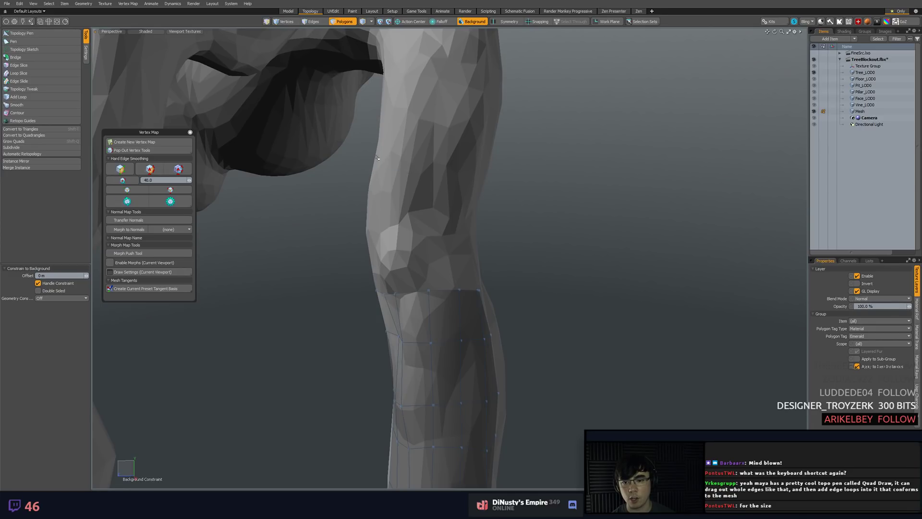
left_click(34, 33)
left_click_drag(447, 269, 435, 188)
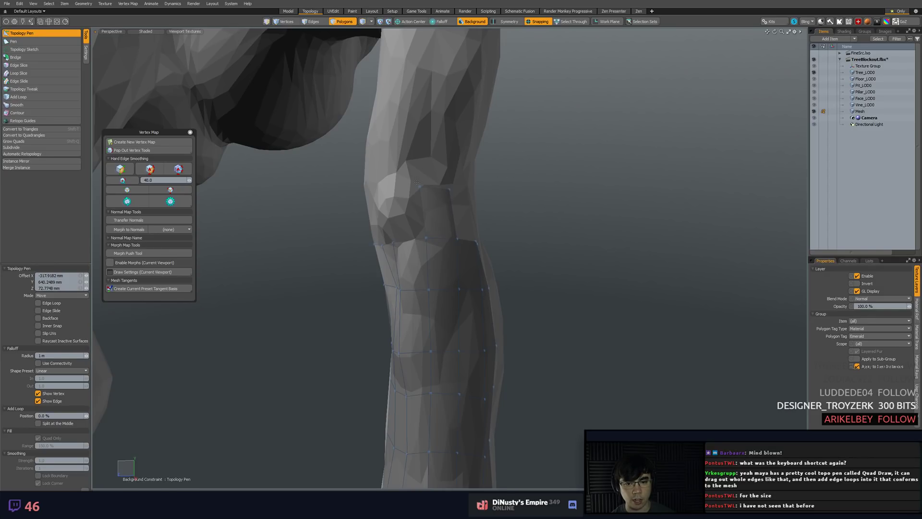
mouse_move(545, 192)
left_mouse_down()
mouse_move(646, 193)
mouse_move(550, 193)
left_mouse_up()
Enlarge the Topology Pen falloff radius to 1.71 m and softly shift the vertices around the new polygon at the patch's upper edge.
left_click_drag(426, 237, 457, 242)
mouse_move(525, 224)
left_mouse_down()
mouse_move(590, 224)
mouse_move(525, 224)
left_mouse_up()
left_click_drag(457, 241, 456, 240)
left_click_drag(531, 226, 632, 227)
left_click_drag(456, 241, 447, 235)
left_click_drag(528, 235, 485, 243)
left_click_drag(506, 246, 503, 250)
left_click_drag(503, 250, 585, 249)
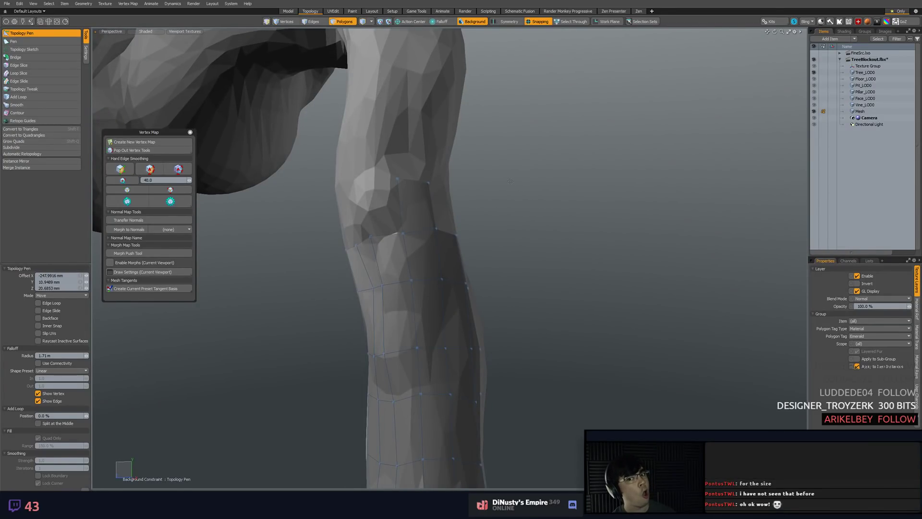
Examine the extended patch from several sides to check how it follows the root along its length.
left_click_drag(495, 174, 508, 243)
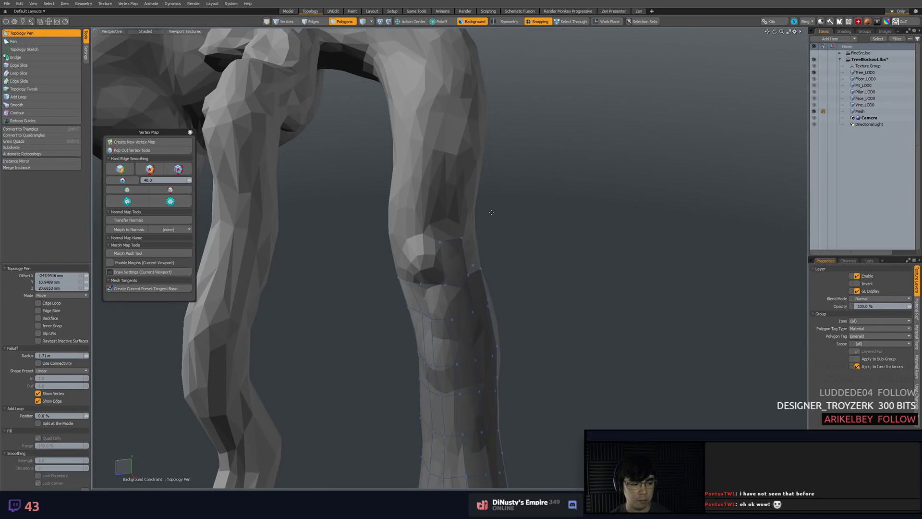
left_click_drag(491, 211, 447, 219)
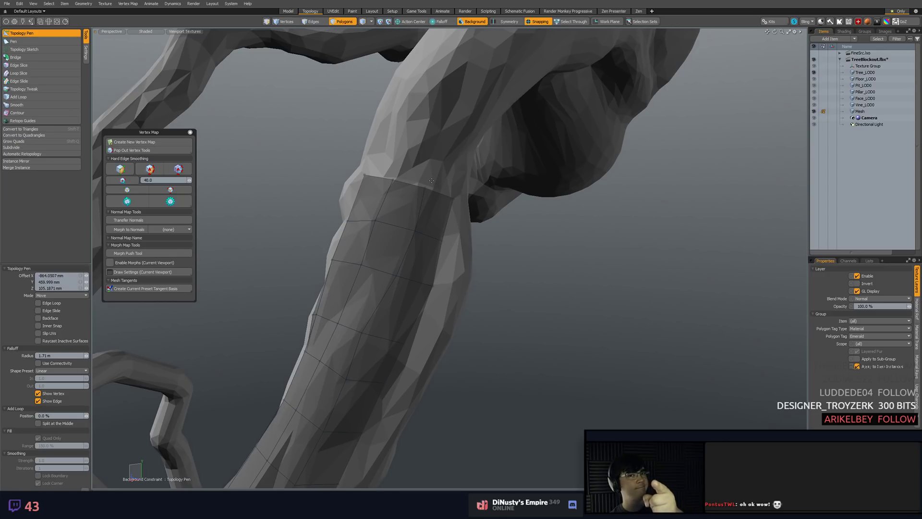
left_click_drag(425, 158, 485, 202)
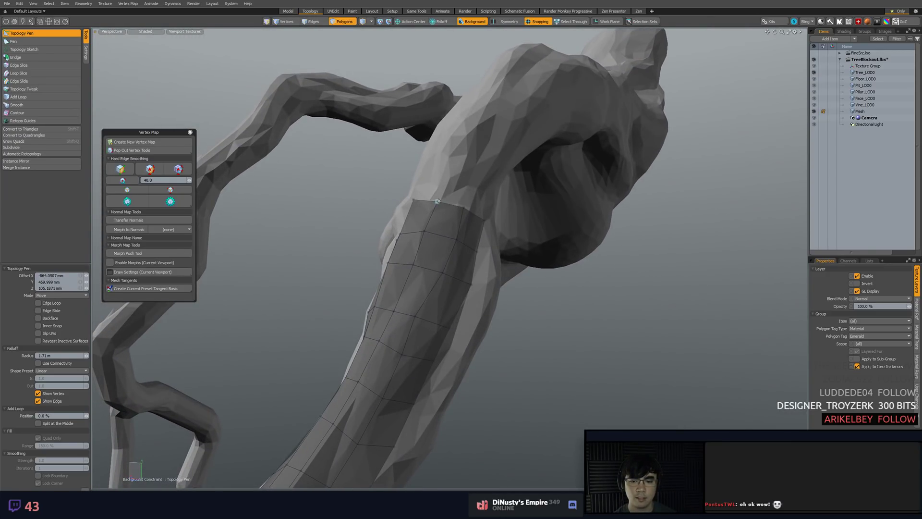
left_click_drag(507, 241, 521, 181)
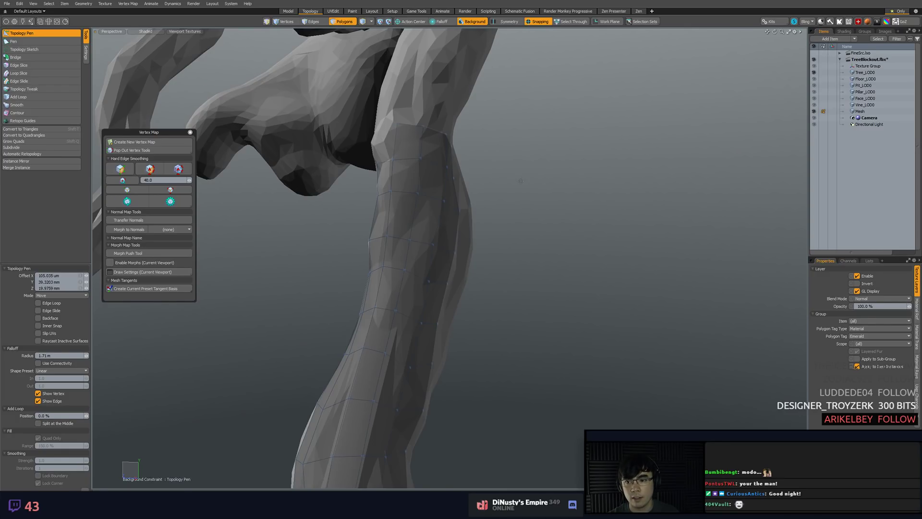
left_click_drag(517, 180, 469, 106)
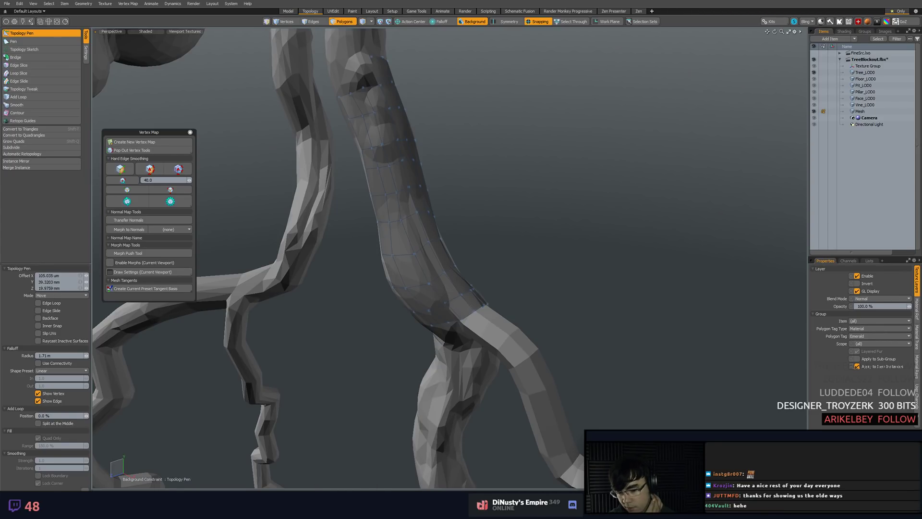
mouse_move(461, 505)
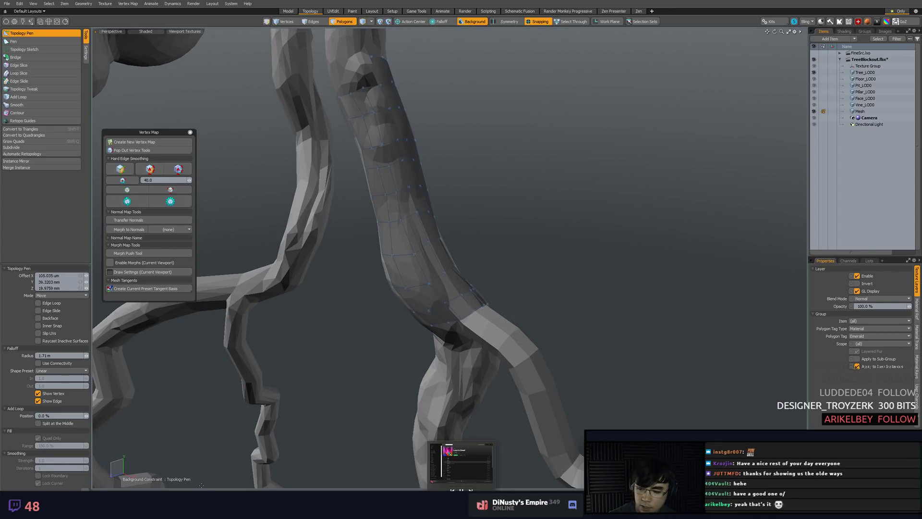